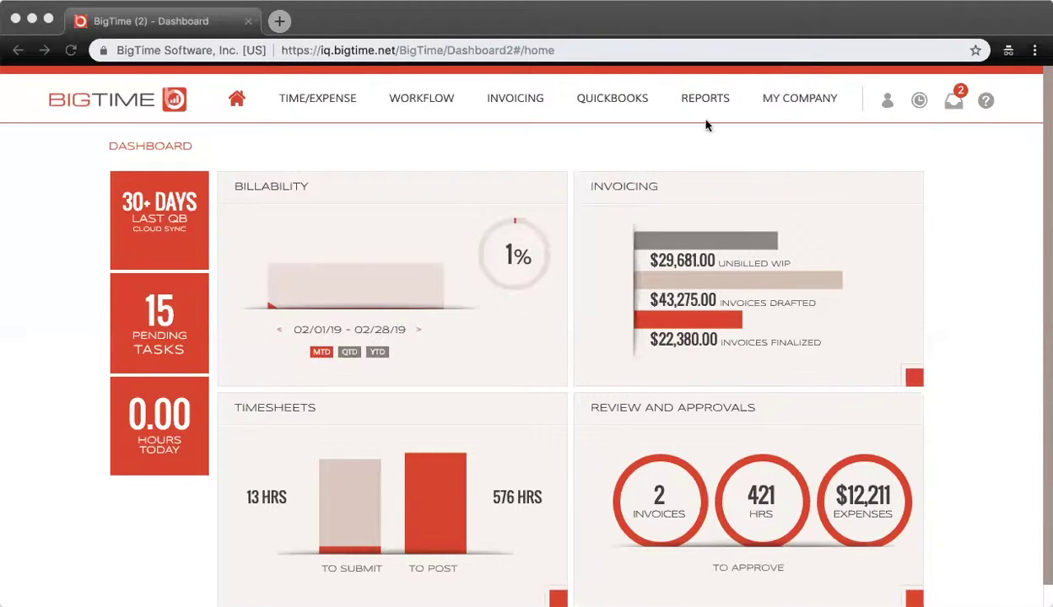
Step: Open the task allocations of the client Burnham CPA from the client list
{"action": "left_click", "coordinate": [801, 104]}
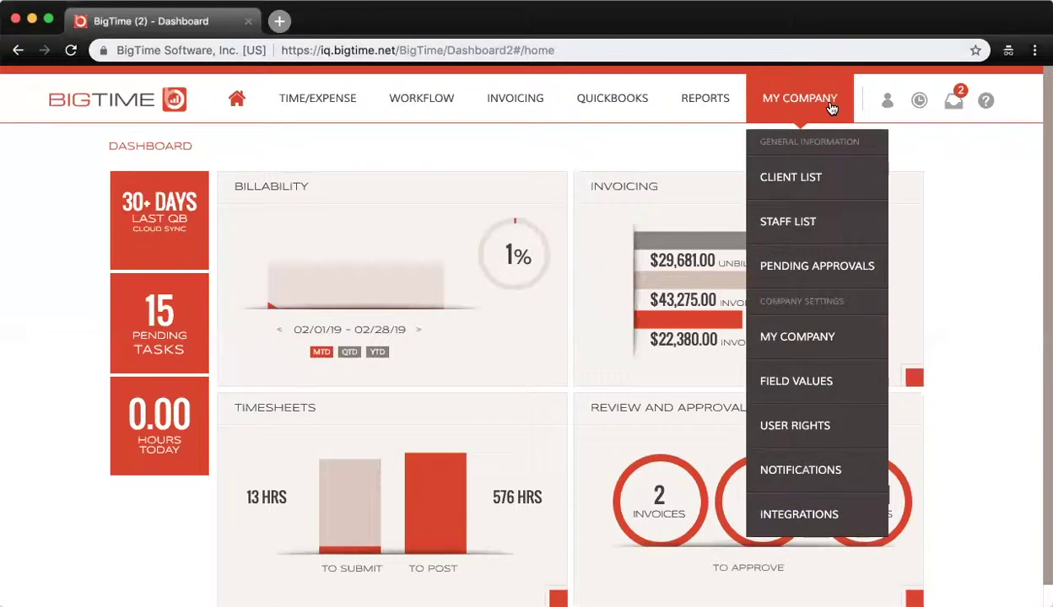
{"action": "left_click", "coordinate": [834, 185]}
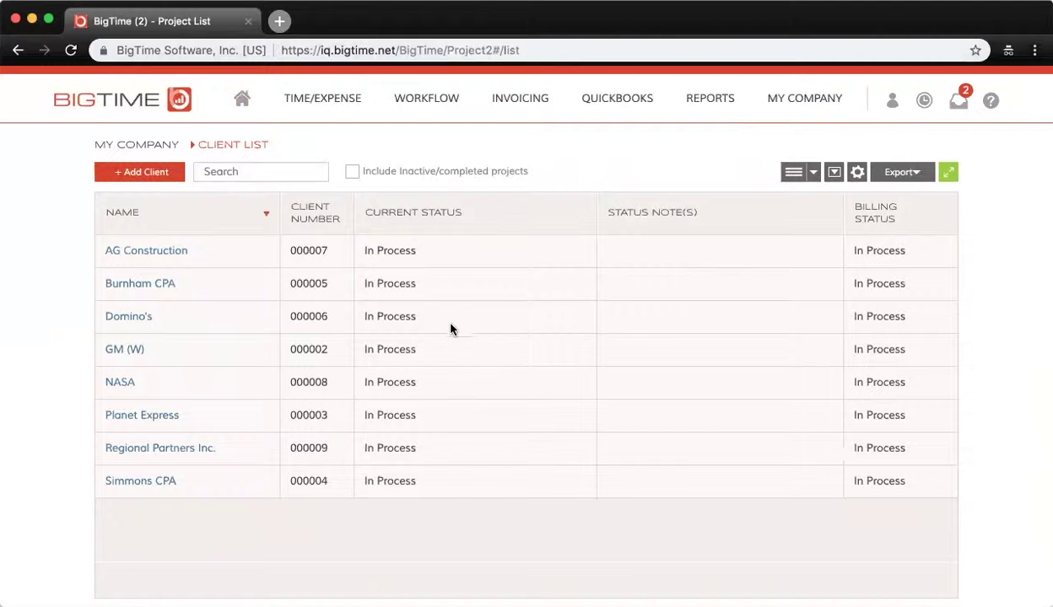
{"action": "left_click", "coordinate": [145, 292]}
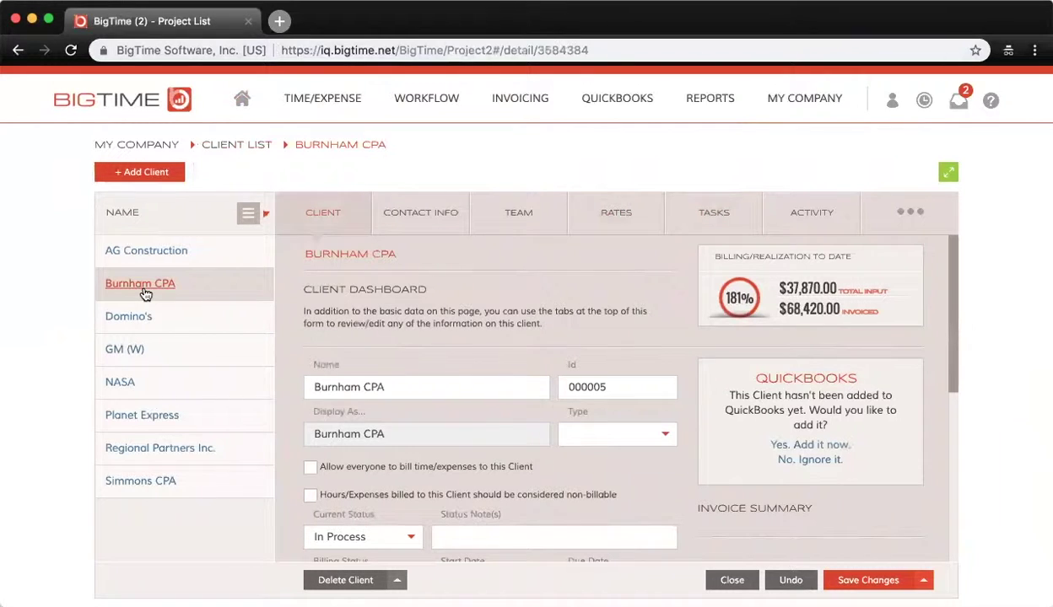
{"action": "left_click", "coordinate": [711, 223]}
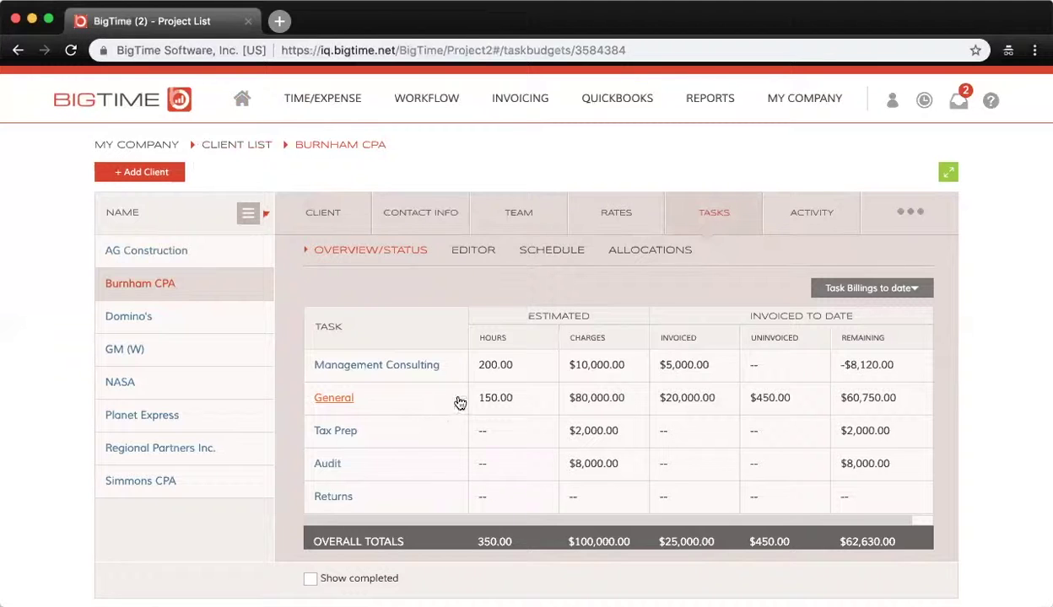
{"action": "left_click", "coordinate": [658, 254]}
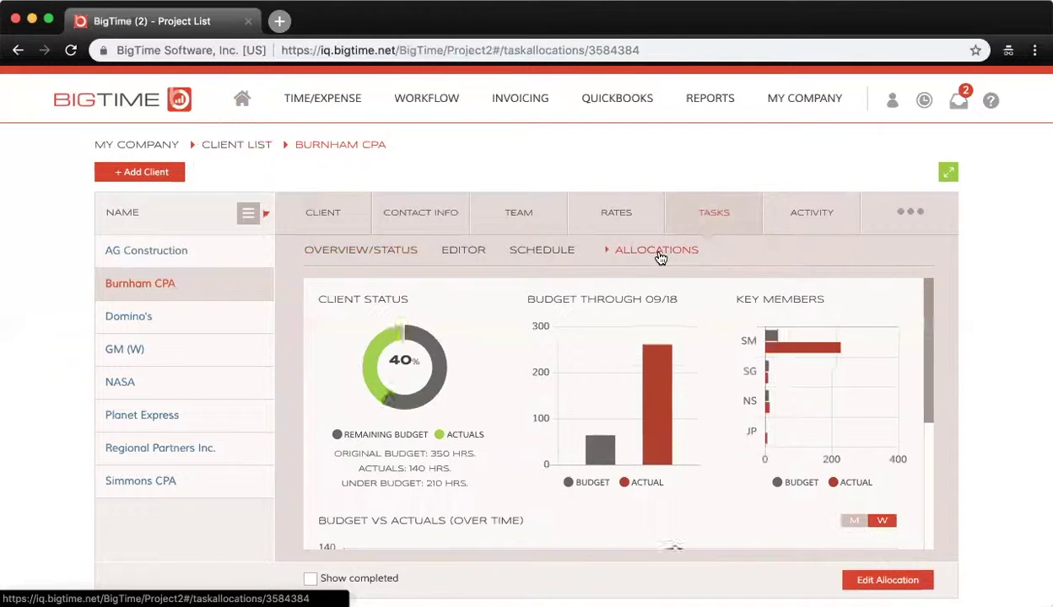
Step: Examine the client status, budget, key members and budget-versus-actuals charts, and open the allocations for editing
{"action": "scroll", "coordinate": [733, 422], "scroll_direction": "down", "scroll_amount": 3}
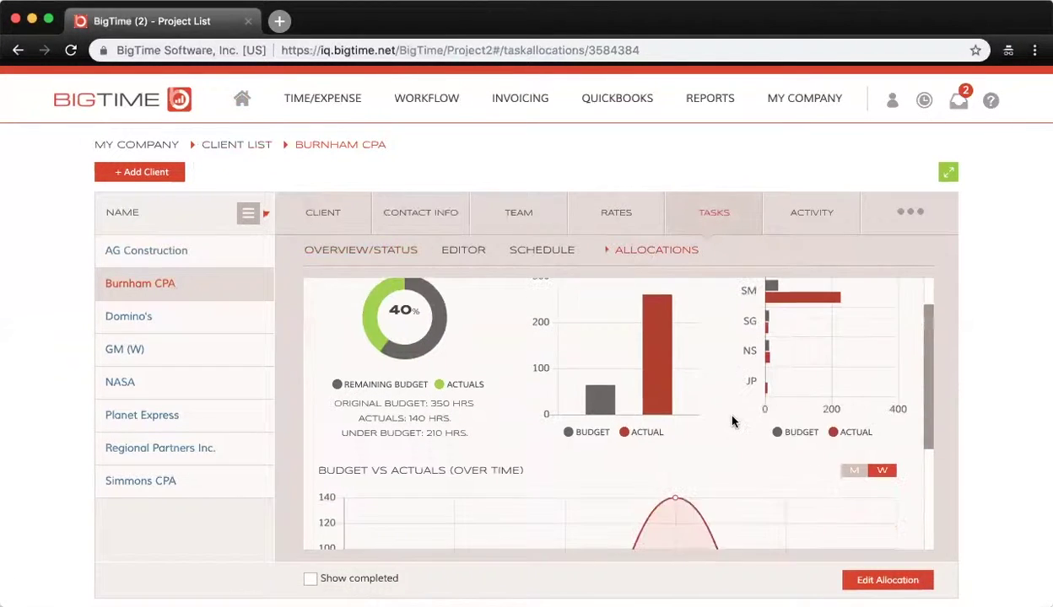
{"action": "scroll", "coordinate": [732, 422], "scroll_direction": "up", "scroll_amount": 3}
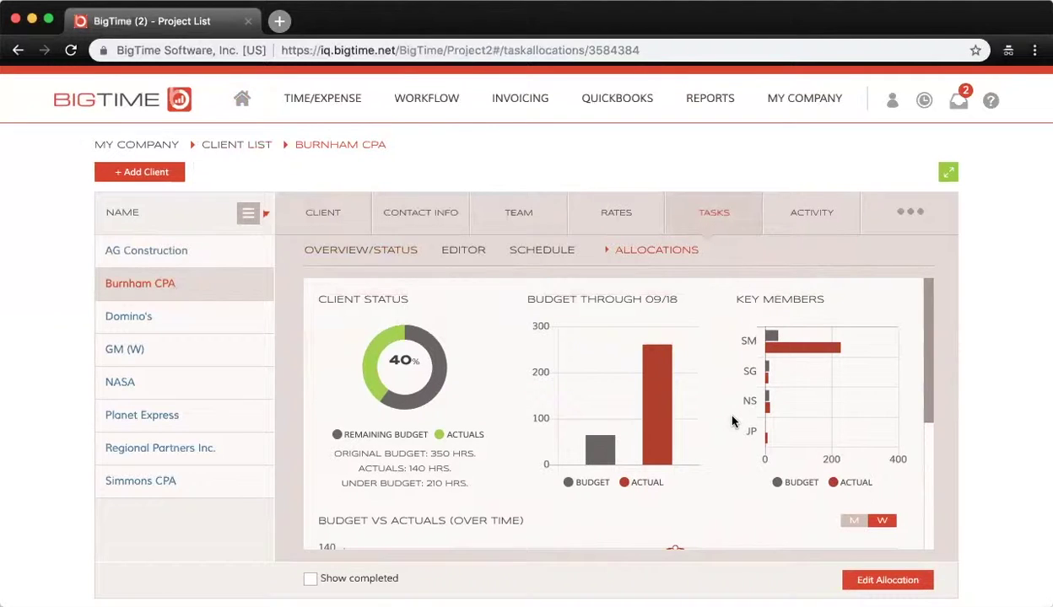
{"action": "mouse_move", "coordinate": [436, 337]}
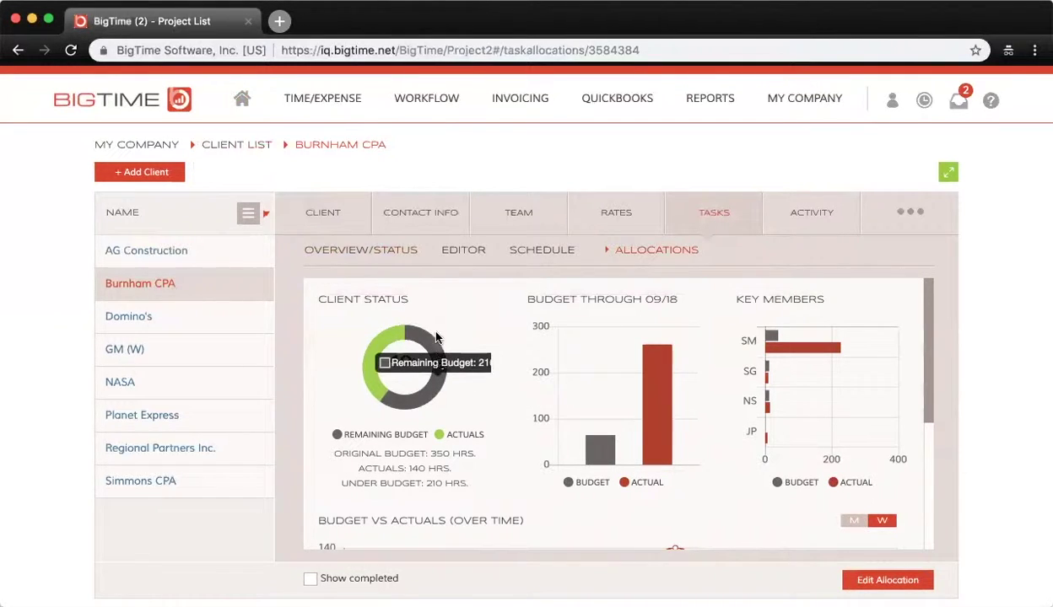
{"action": "mouse_move", "coordinate": [383, 341]}
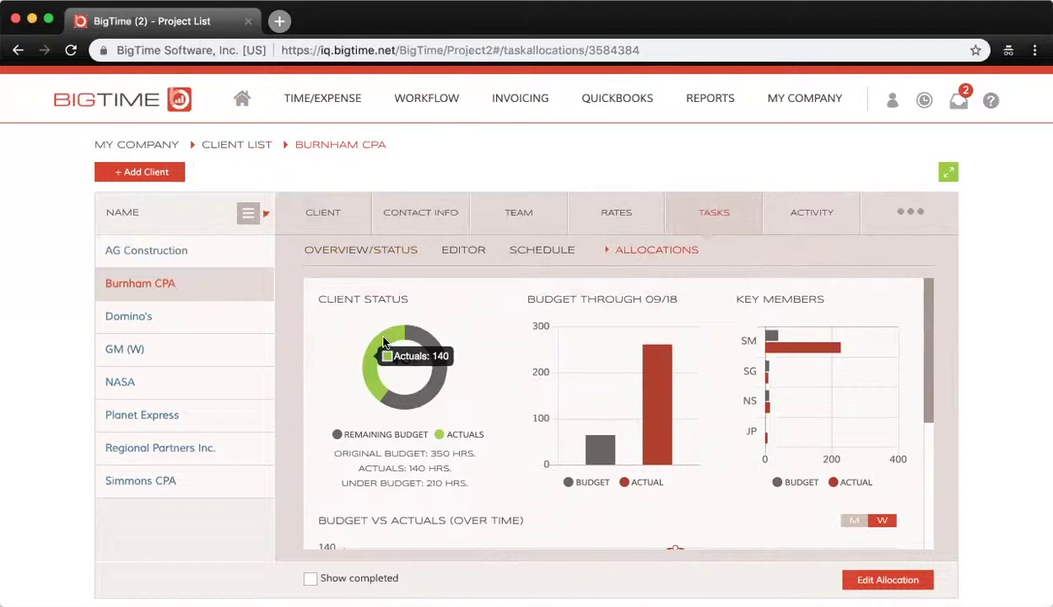
{"action": "mouse_move", "coordinate": [593, 453]}
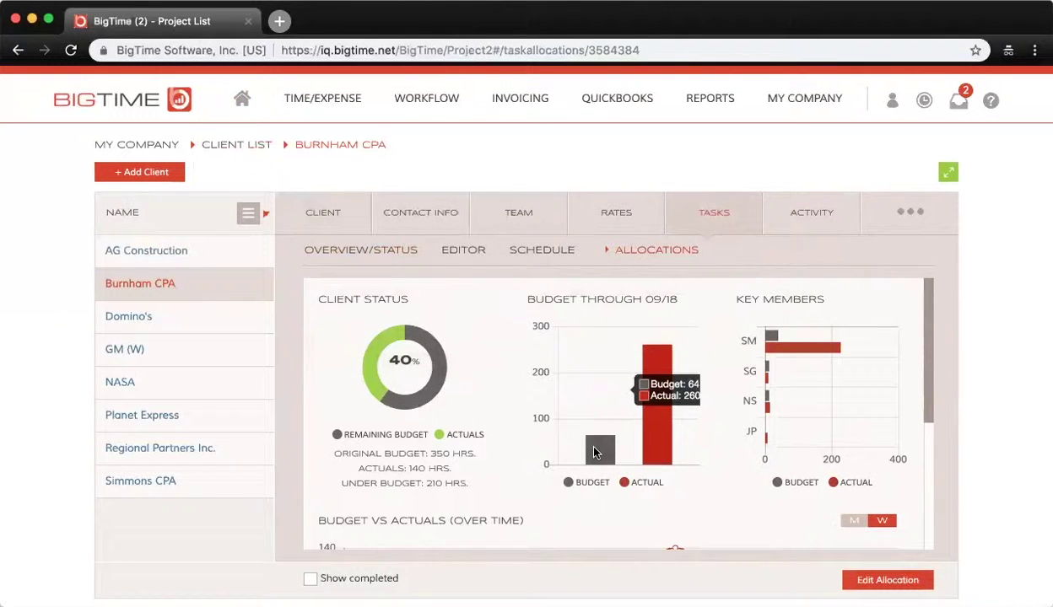
{"action": "mouse_move", "coordinate": [795, 351]}
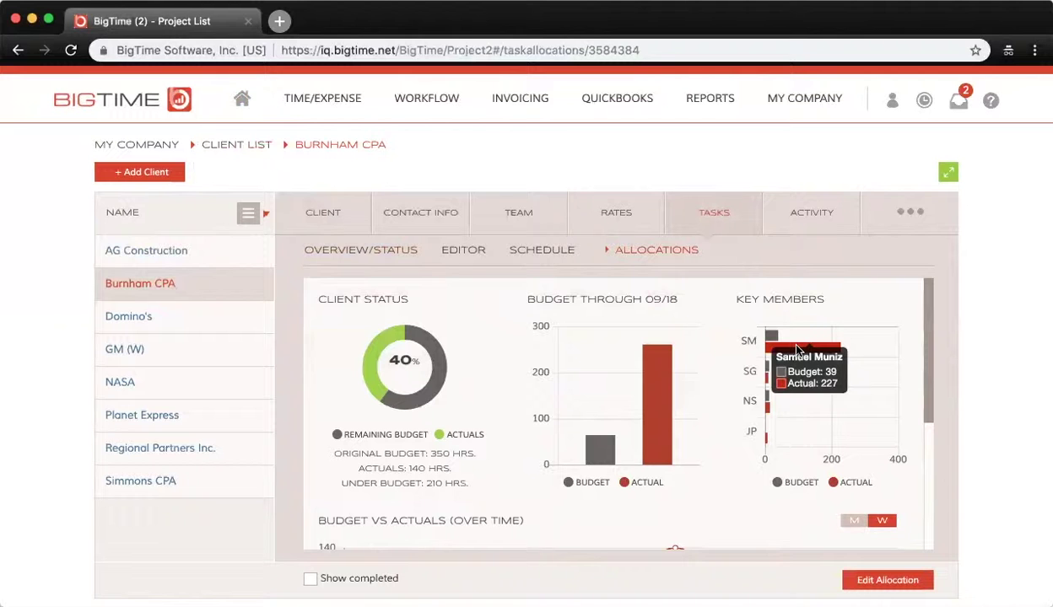
{"action": "scroll", "coordinate": [734, 359], "scroll_direction": "down", "scroll_amount": 3}
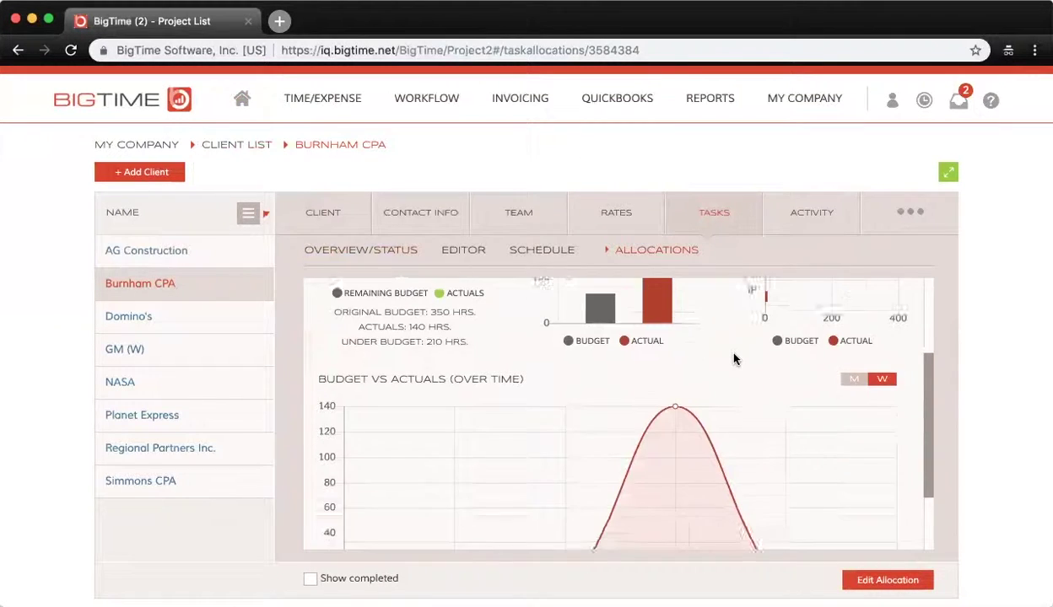
{"action": "scroll", "coordinate": [734, 359], "scroll_direction": "down", "scroll_amount": 1}
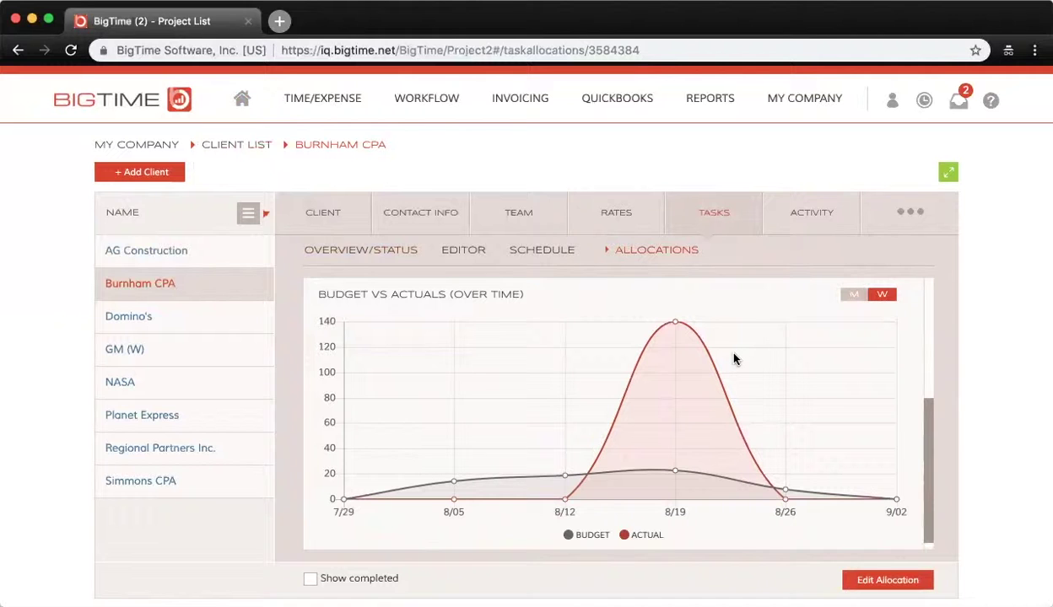
{"action": "left_click", "coordinate": [890, 584]}
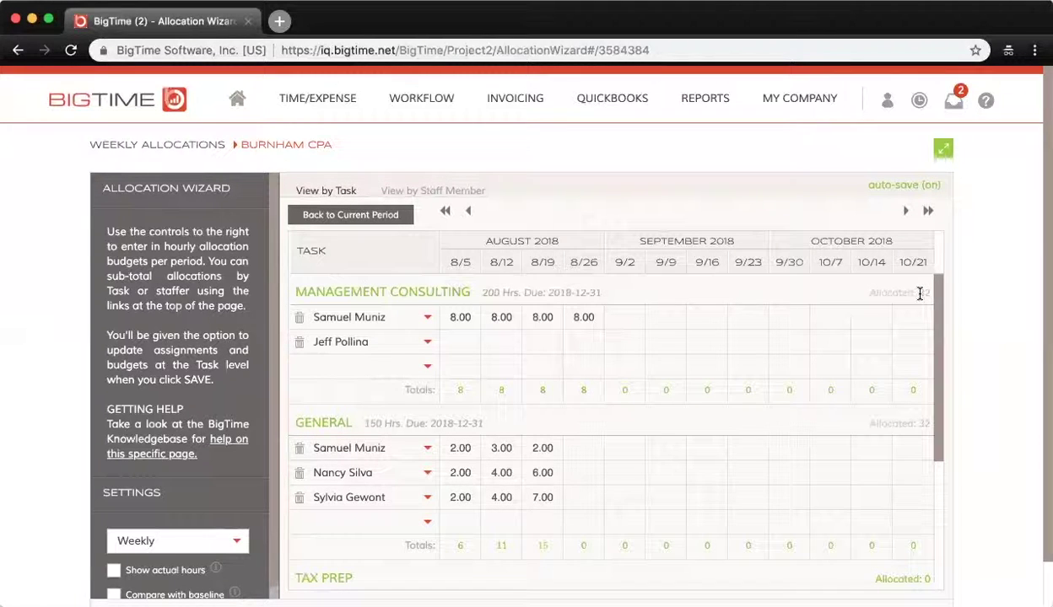
Step: Try allocating 200 hours to the first Management Consulting staff member for the week of 9/2, and clear the entry
{"action": "left_click", "coordinate": [629, 310]}
{"action": "type", "text": "200"}
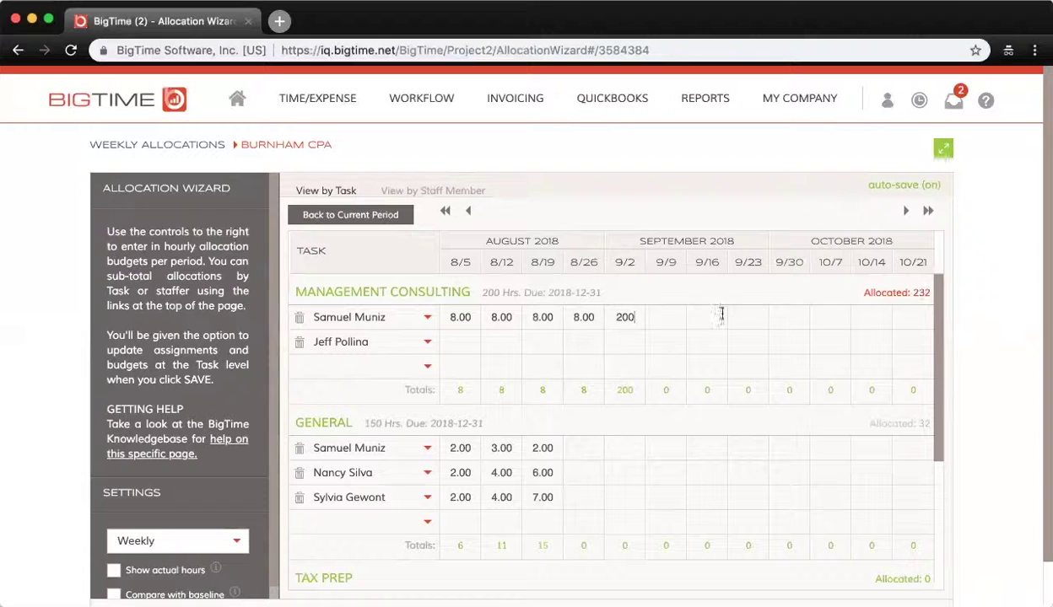
{"action": "key", "text": "BackSpace"}
{"action": "key", "text": "BackSpace"}
{"action": "key", "text": "BackSpace"}
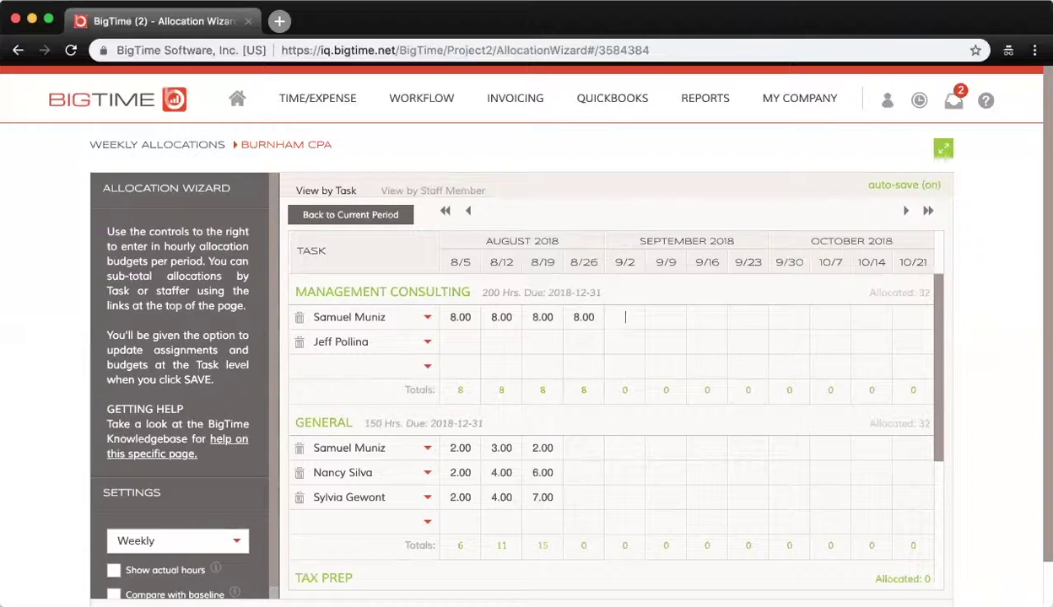
Step: Examine the staff members and roles that can be assigned to the empty Management Consulting row
{"action": "left_click", "coordinate": [428, 367]}
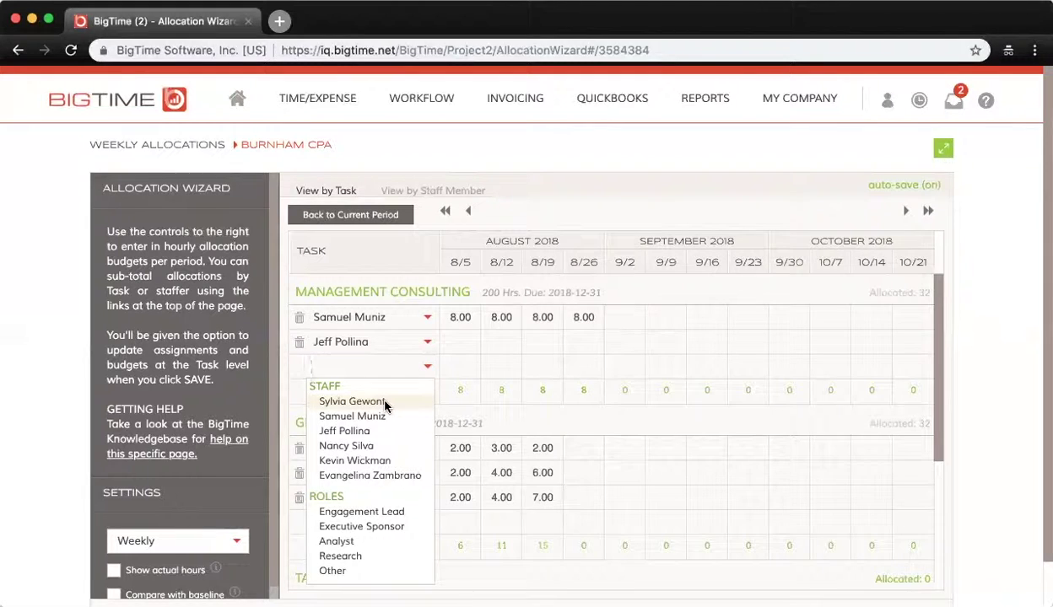
{"action": "left_click", "coordinate": [384, 402]}
{"action": "left_click", "coordinate": [426, 368]}
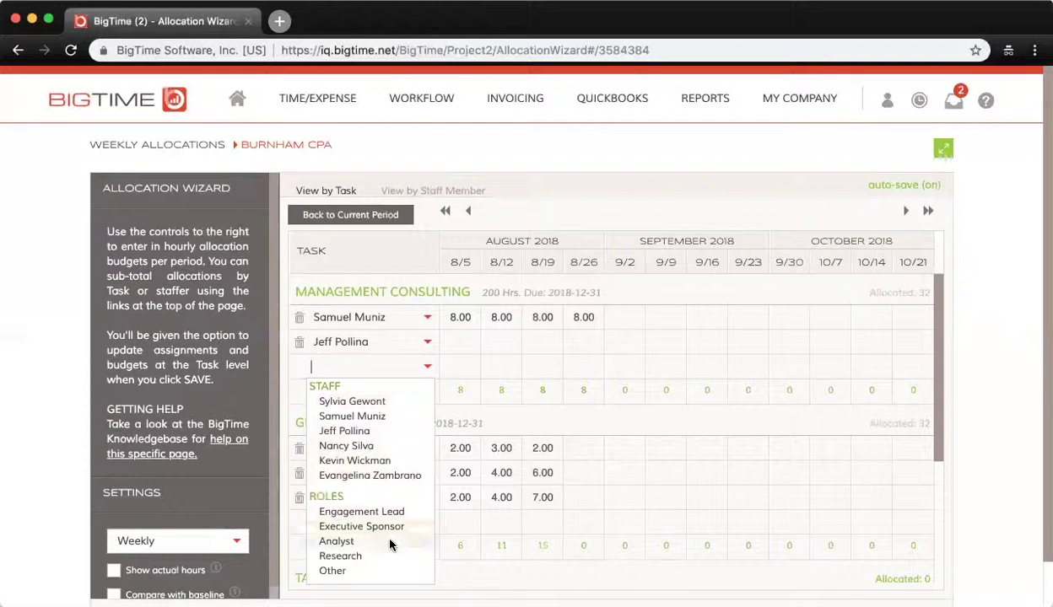
{"action": "left_click", "coordinate": [466, 391]}
Step: Switch the allocation period to Monthly and confirm the change
{"action": "scroll", "coordinate": [468, 386], "scroll_direction": "down", "scroll_amount": 1}
{"action": "scroll", "coordinate": [468, 387], "scroll_direction": "down", "scroll_amount": 2}
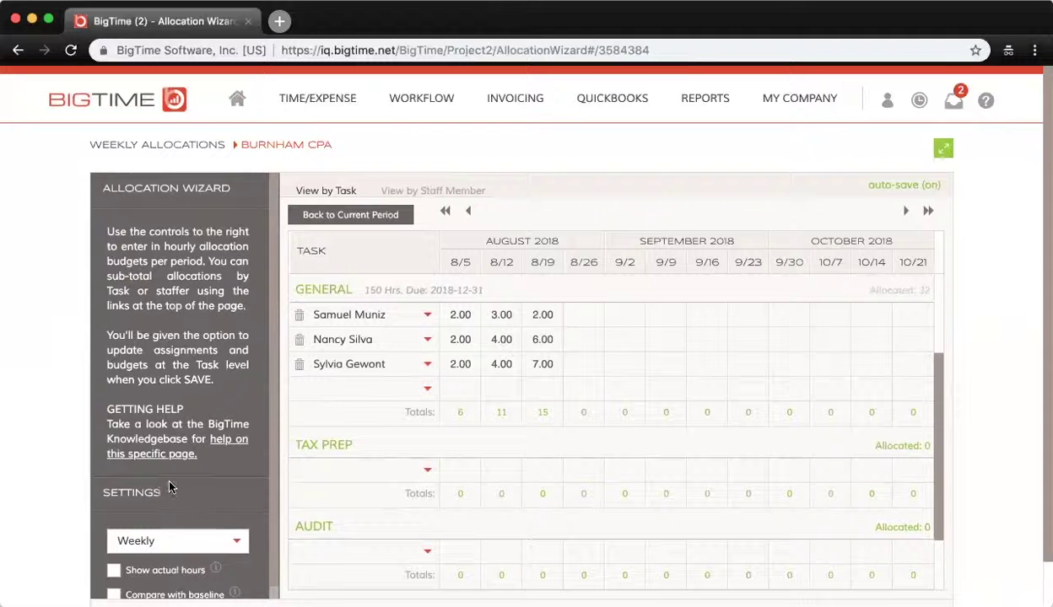
{"action": "scroll", "coordinate": [169, 487], "scroll_direction": "down", "scroll_amount": 1}
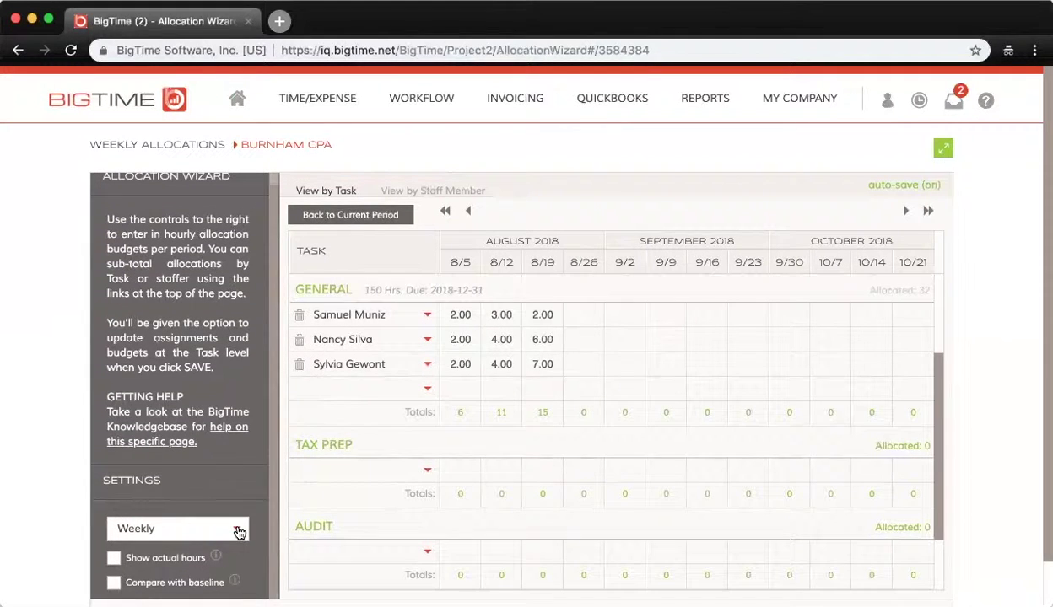
{"action": "left_click", "coordinate": [237, 530]}
{"action": "left_click", "coordinate": [203, 486]}
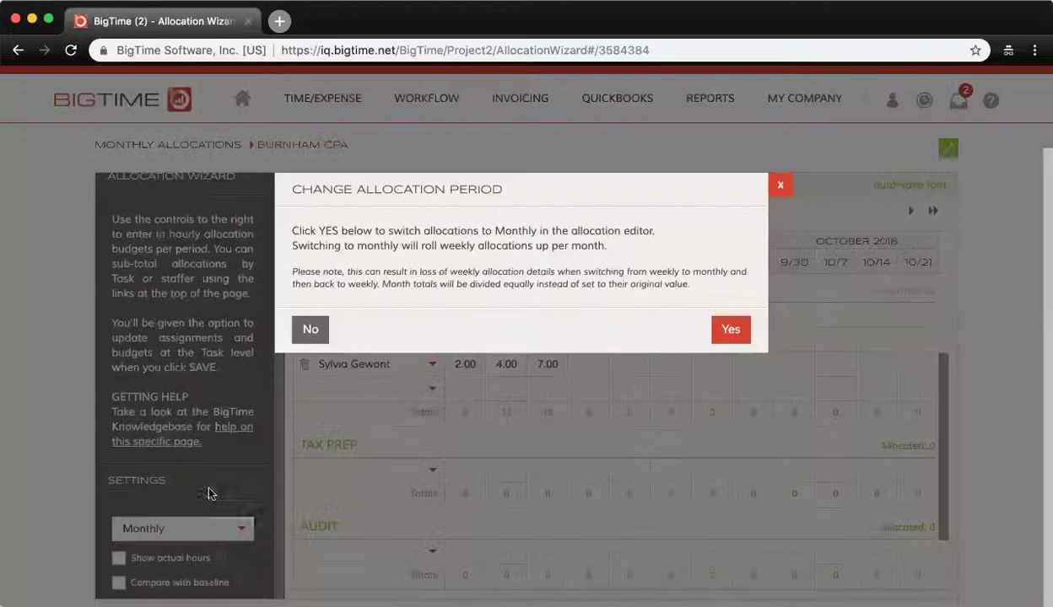
{"action": "left_click", "coordinate": [722, 325]}
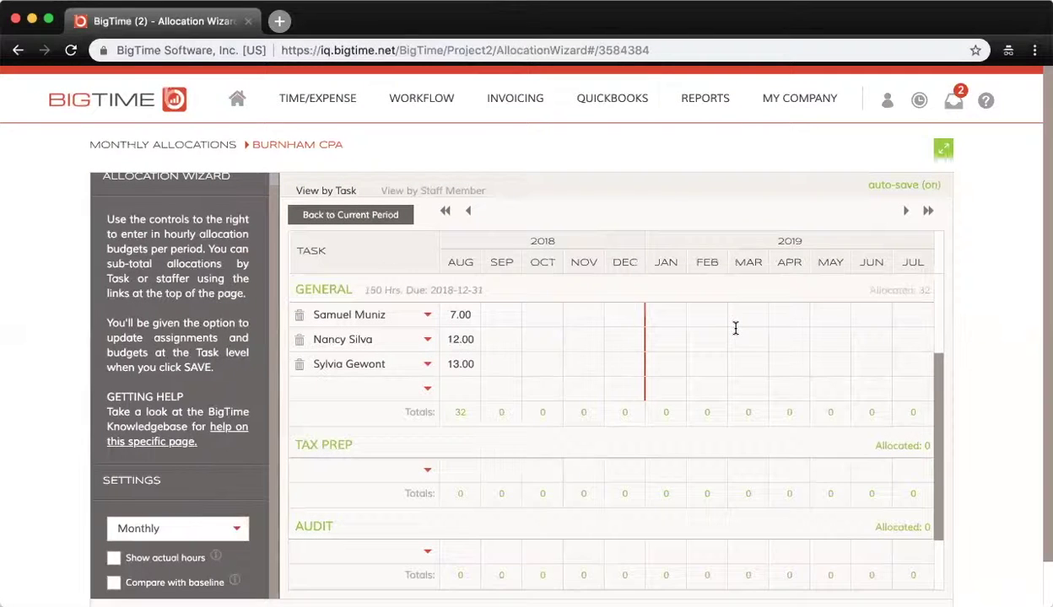
Step: Switch the allocation period back to Weekly and confirm the even split per week
{"action": "scroll", "coordinate": [226, 523], "scroll_direction": "down", "scroll_amount": 1}
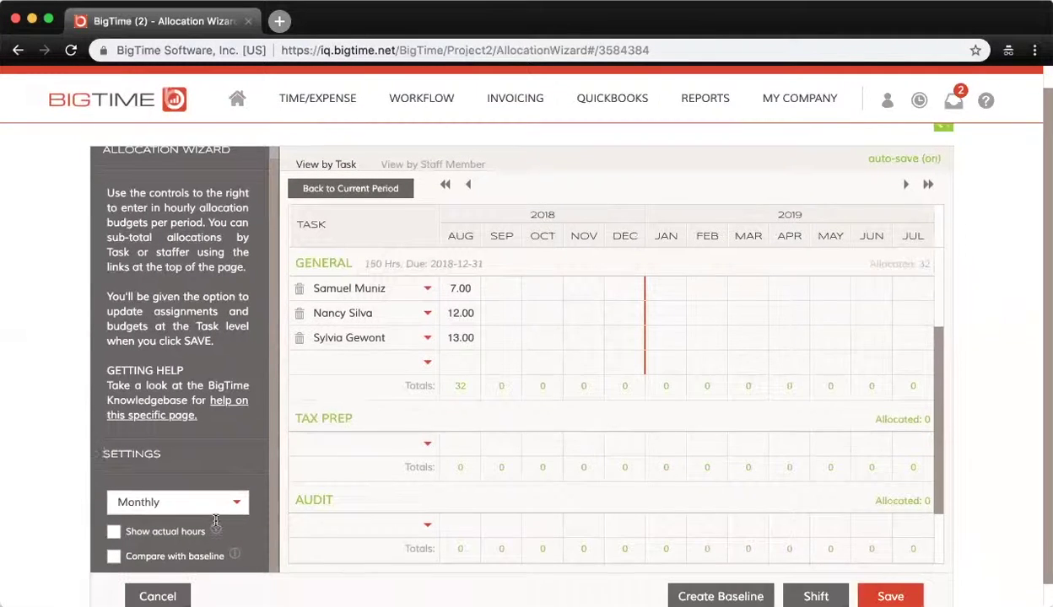
{"action": "mouse_move", "coordinate": [216, 526]}
{"action": "left_click", "coordinate": [236, 498]}
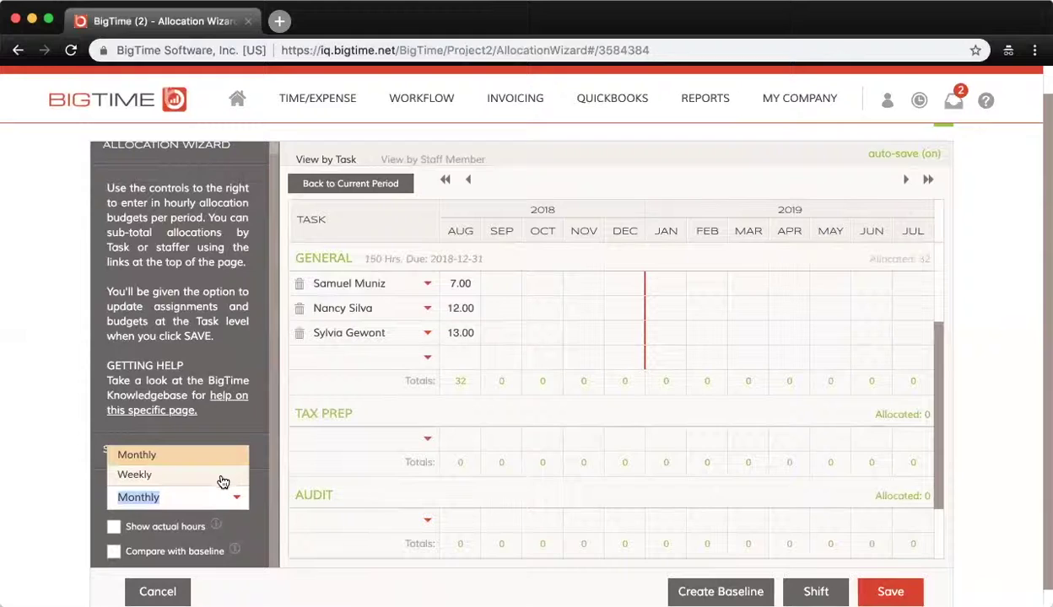
{"action": "left_click", "coordinate": [220, 477]}
{"action": "left_click", "coordinate": [730, 330]}
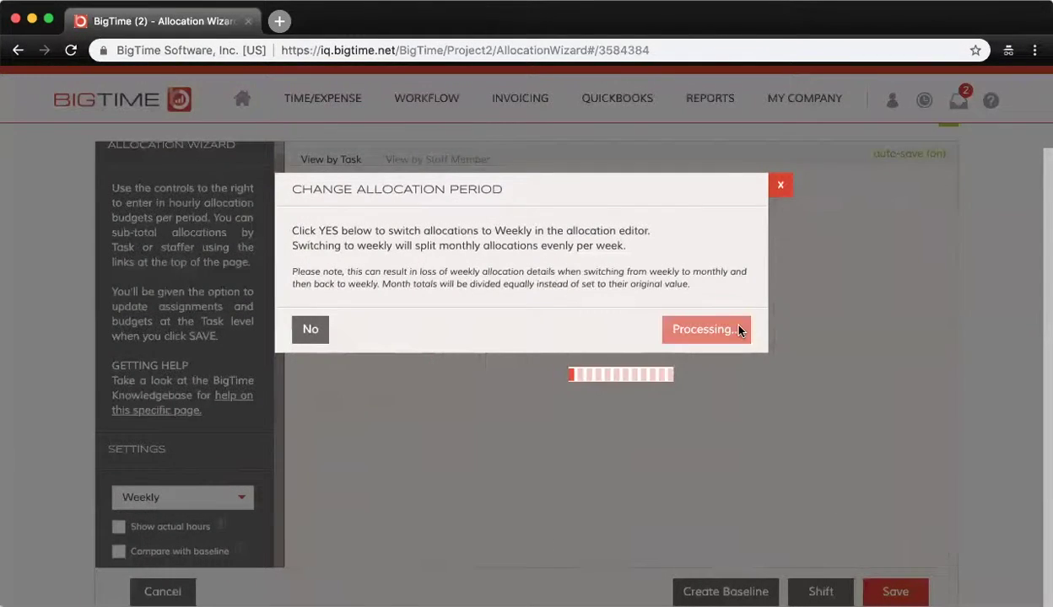
Step: View the actual hours and the baseline comparison one after the other, switching each display off again
{"action": "scroll", "coordinate": [242, 304], "scroll_direction": "down", "scroll_amount": 1}
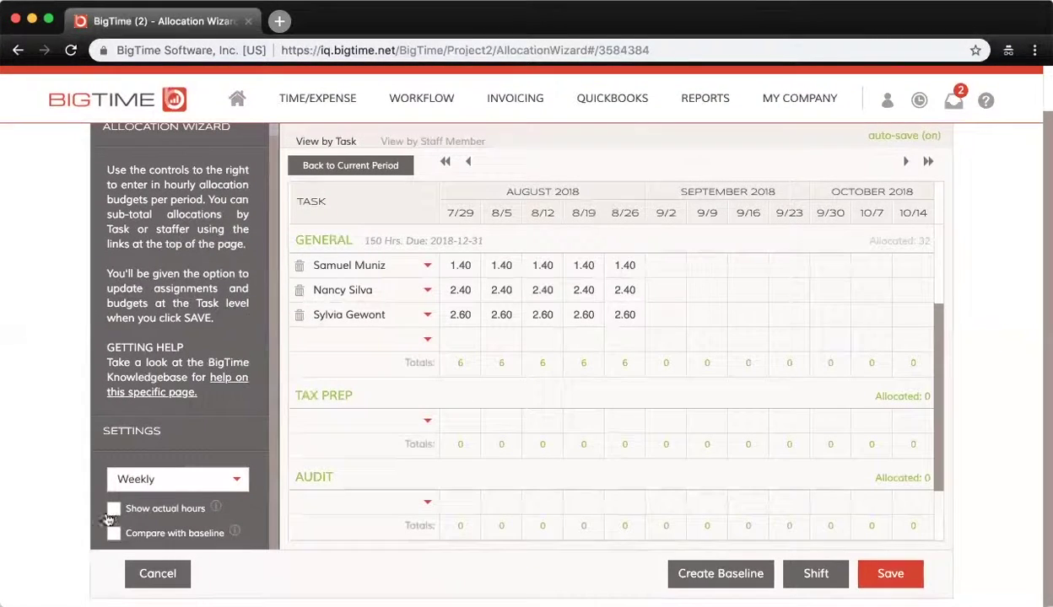
{"action": "left_click", "coordinate": [114, 511]}
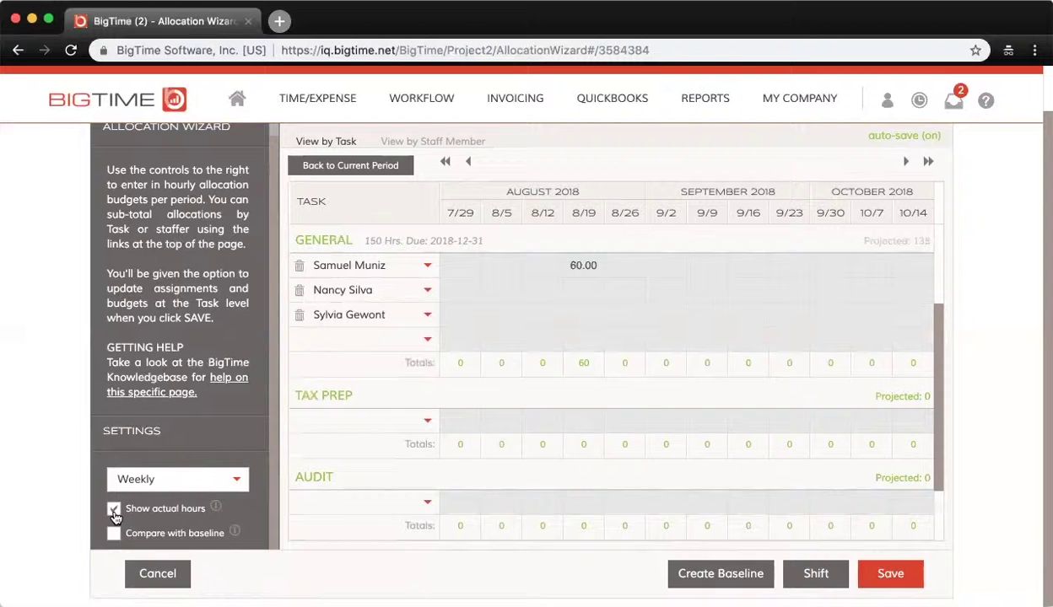
{"action": "left_click", "coordinate": [114, 511]}
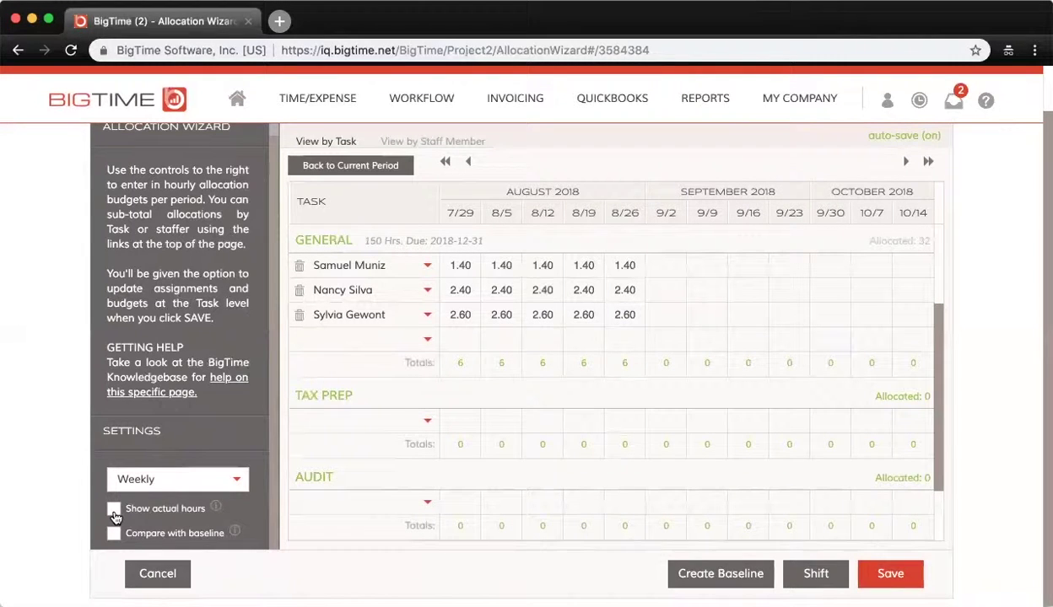
{"action": "left_click", "coordinate": [115, 535]}
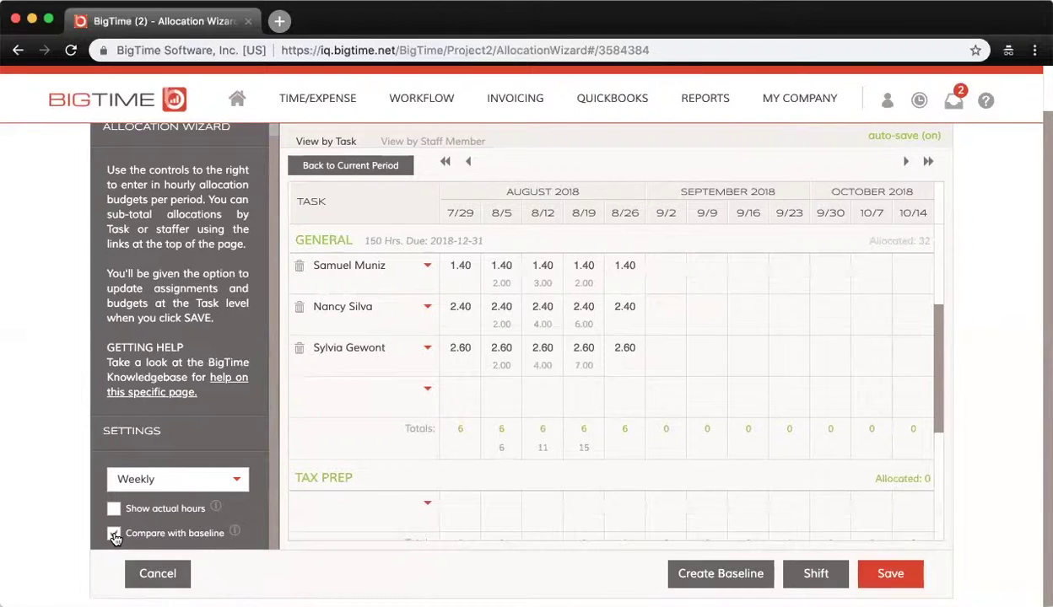
{"action": "left_click", "coordinate": [114, 534]}
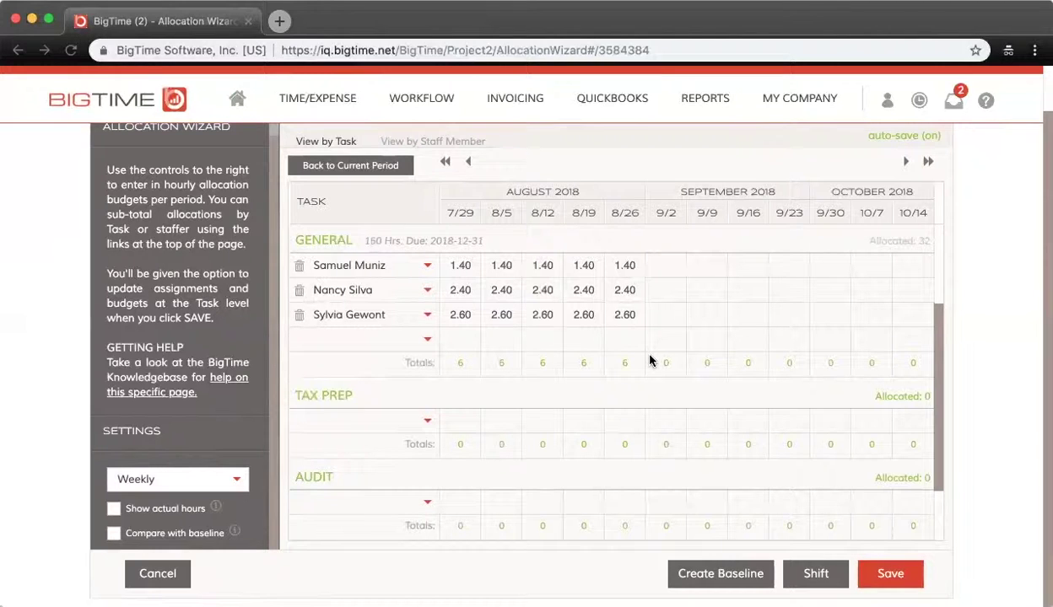
Step: Create a new baseline from the current allocation budget, overwriting the existing one
{"action": "left_click", "coordinate": [704, 575]}
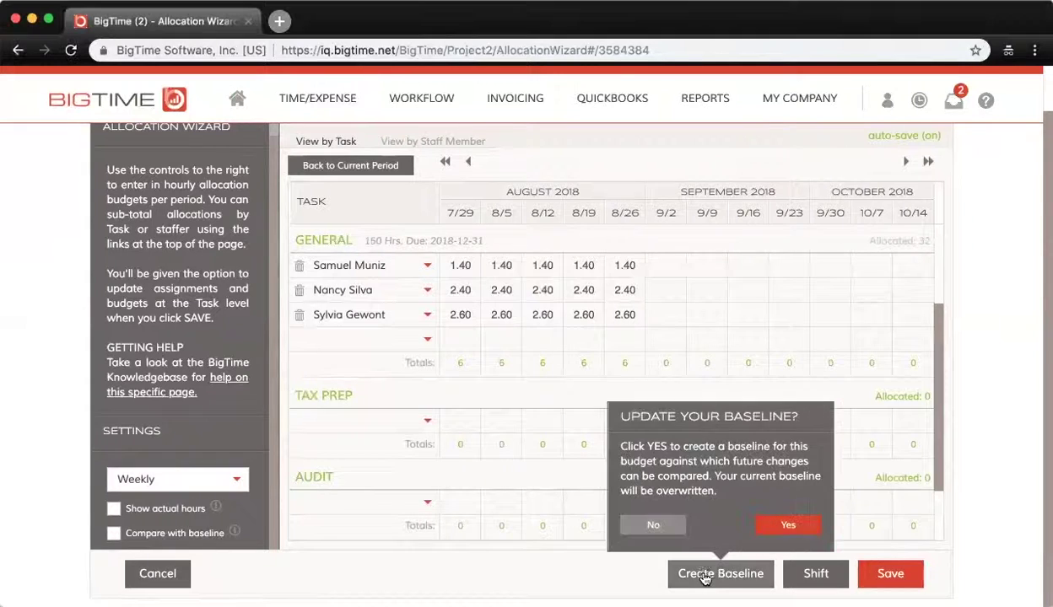
{"action": "left_click", "coordinate": [789, 523]}
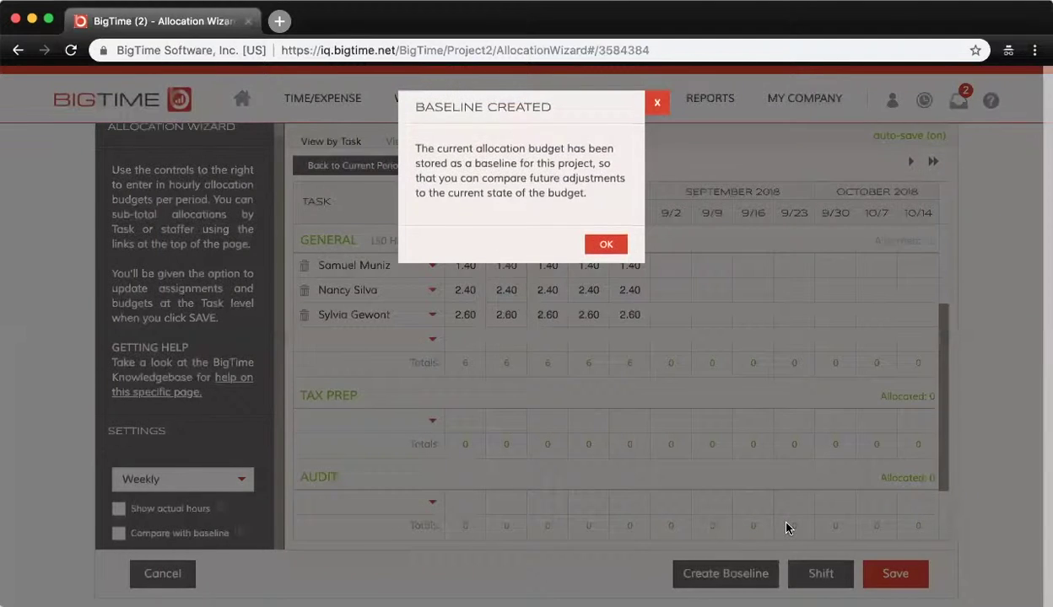
{"action": "left_click", "coordinate": [606, 244]}
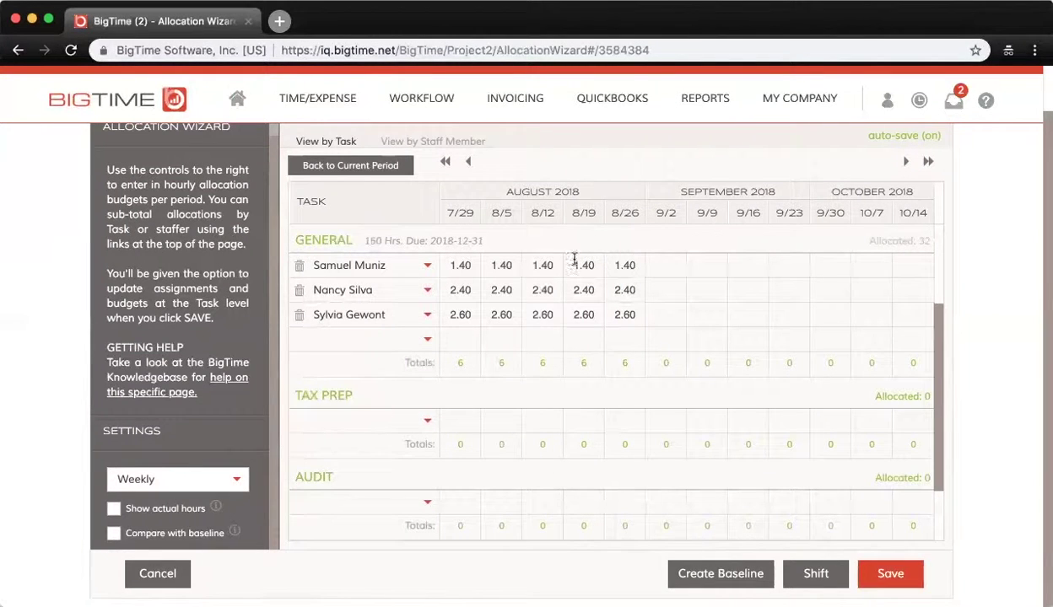
Step: Check the weekly allocations against the baseline, turn the comparison off, and move the timeline one week earlier
{"action": "left_click", "coordinate": [113, 535]}
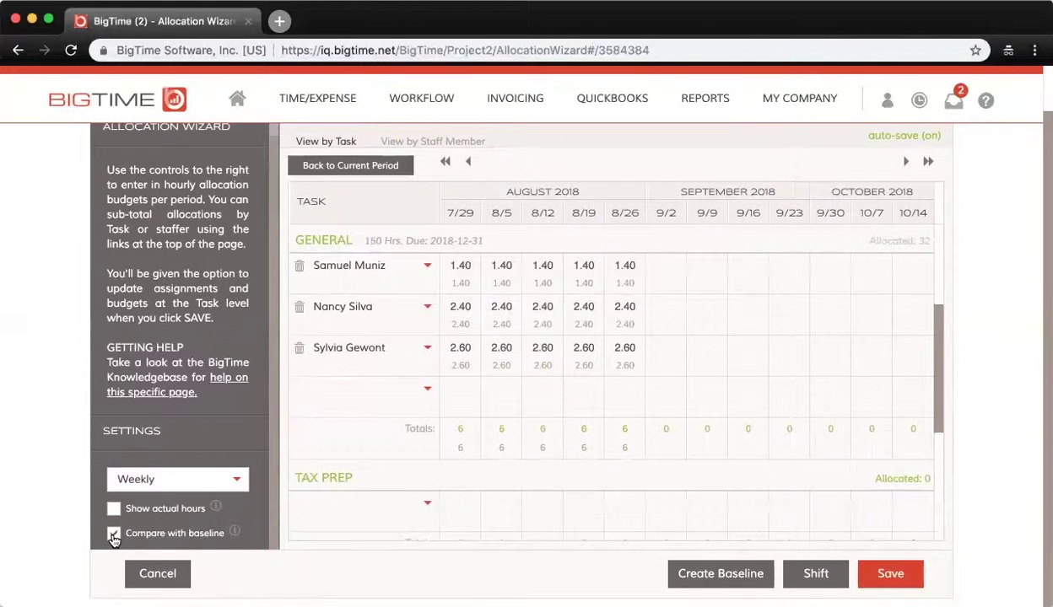
{"action": "left_click", "coordinate": [458, 266]}
{"action": "left_click", "coordinate": [113, 533]}
{"action": "left_click", "coordinate": [468, 163]}
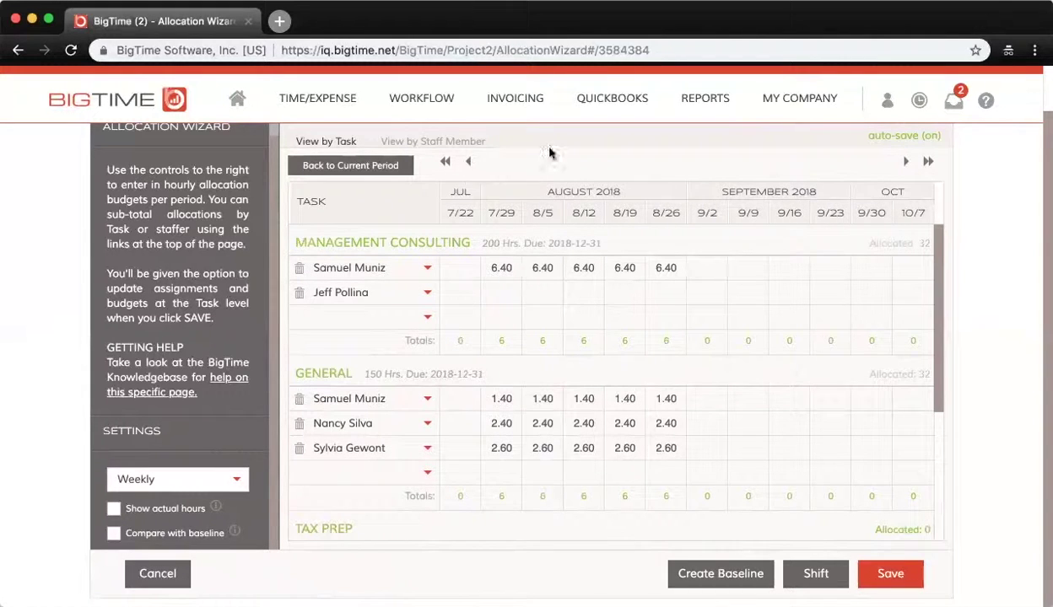
Step: Move the timeline one week later and allocate 5, 6 and 7 hours to the first staffer under General for weeks 9/2, 9/9 and 9/16
{"action": "left_click", "coordinate": [905, 162]}
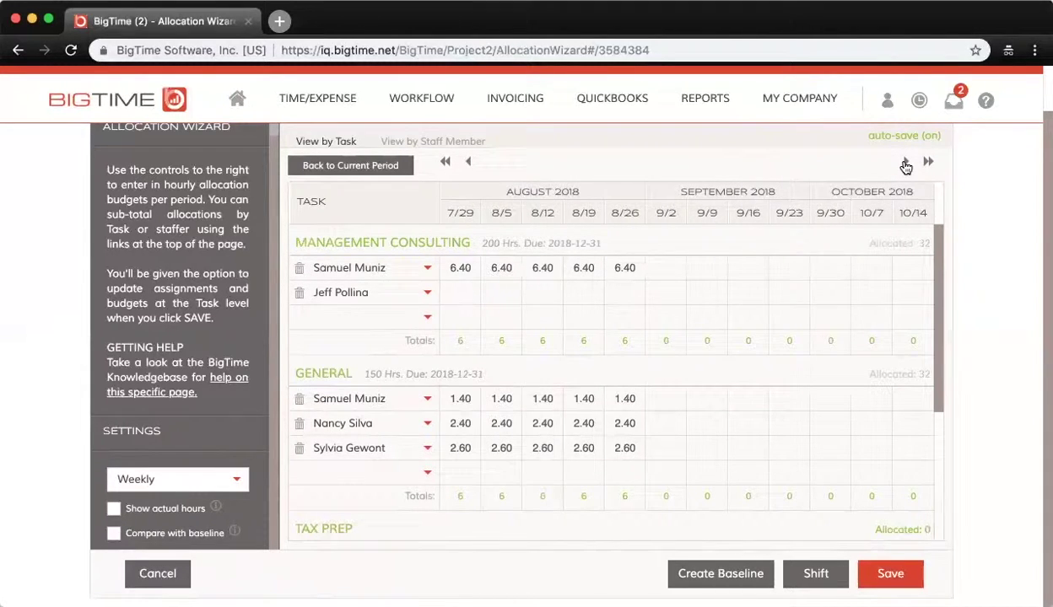
{"action": "scroll", "coordinate": [905, 166], "scroll_direction": "up", "scroll_amount": 1}
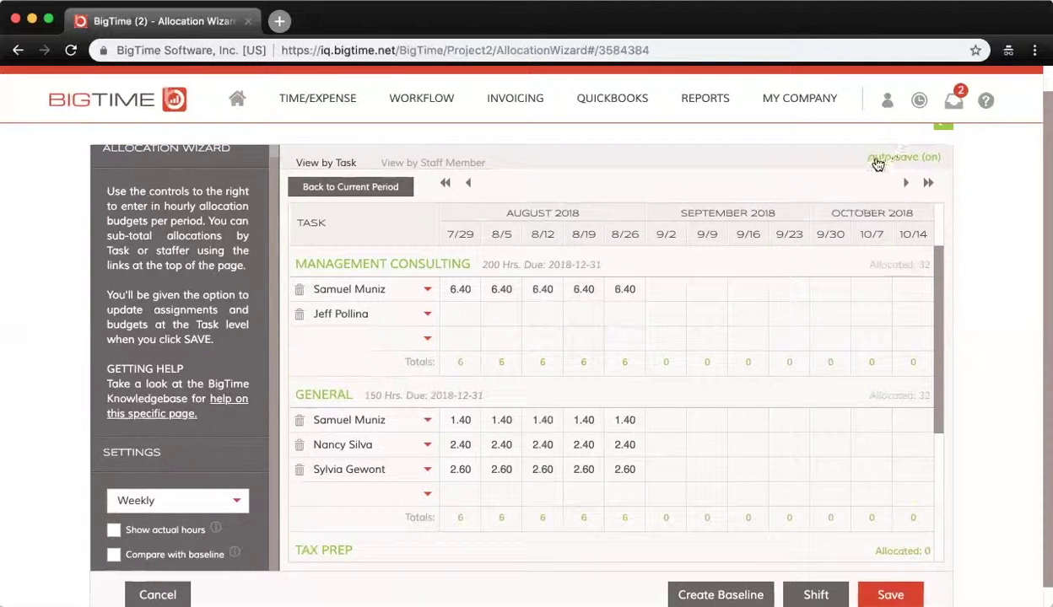
{"action": "left_click", "coordinate": [669, 416]}
{"action": "type", "text": "5"}
{"action": "key", "text": "Tab"}
{"action": "type", "text": "6"}
{"action": "key", "text": "Tab"}
{"action": "type", "text": "7"}
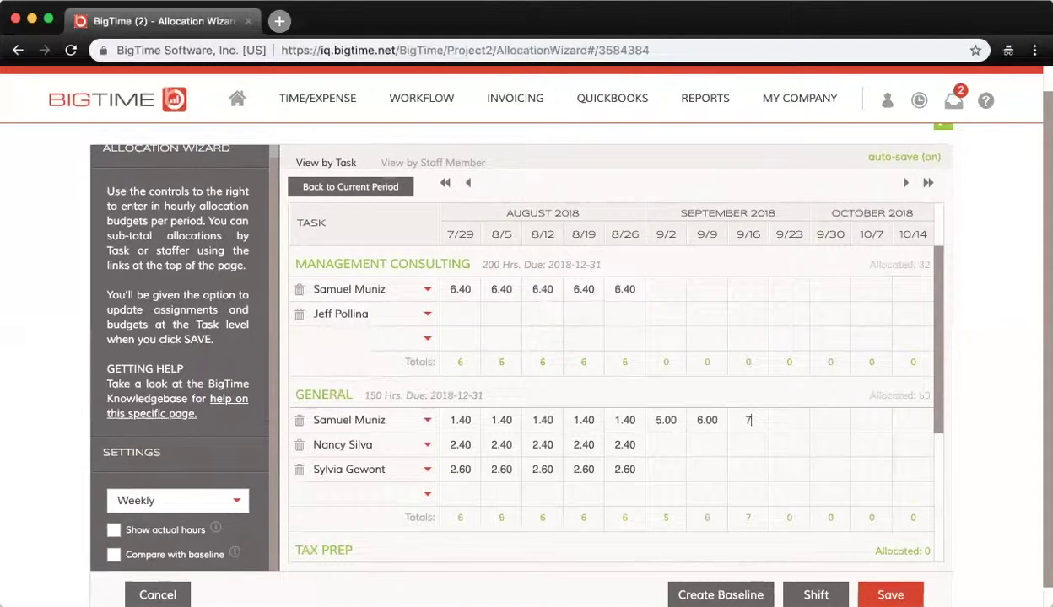
{"action": "key", "text": "Tab"}
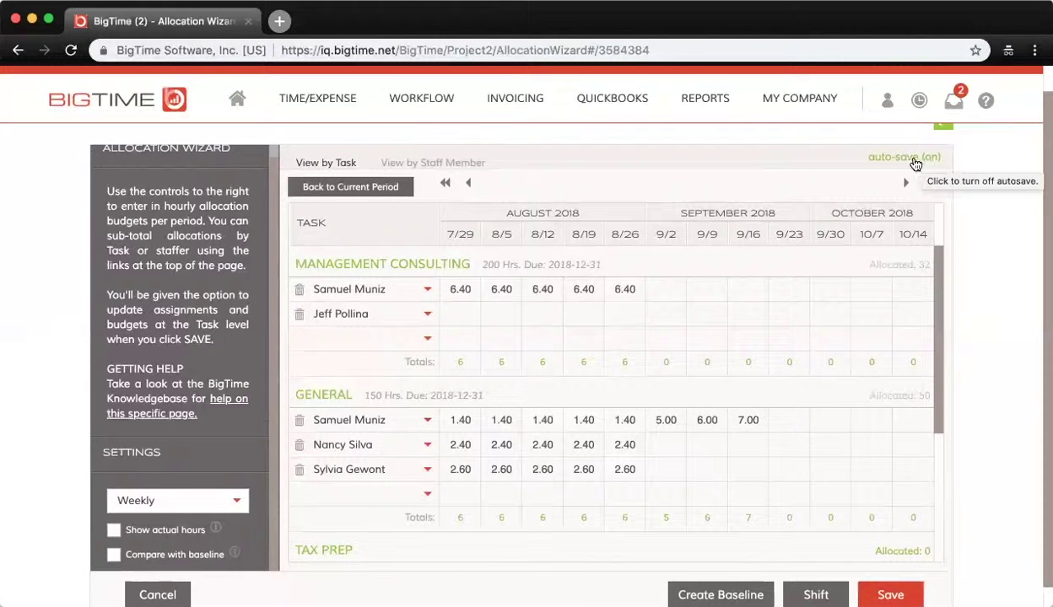
Step: Group the allocations by staff member and change the first staff member's task from Management Consulting to General
{"action": "left_click", "coordinate": [427, 167]}
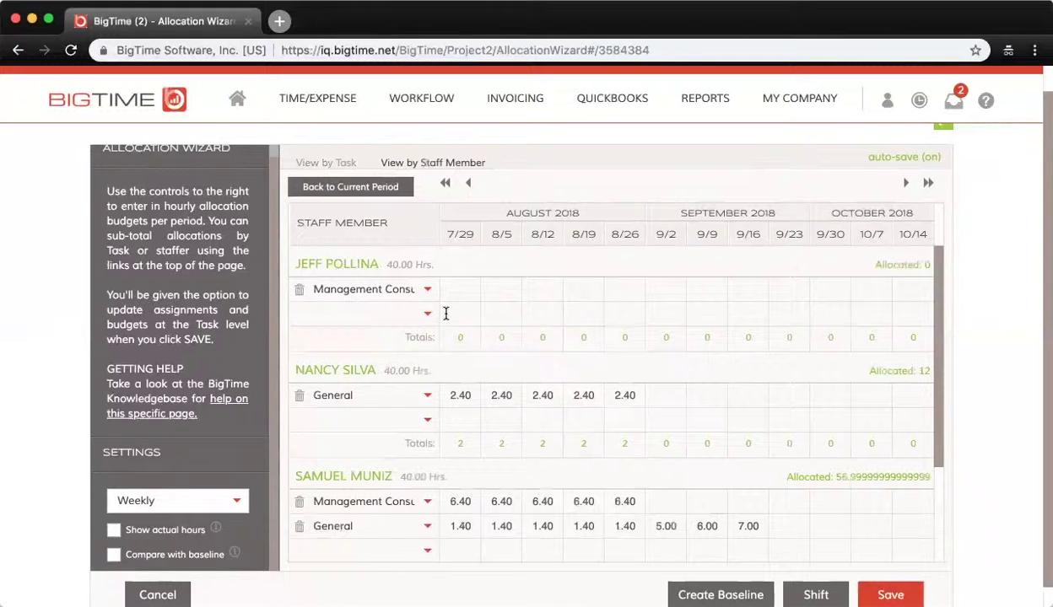
{"action": "left_click_drag", "start_coordinate": [386, 264], "coordinate": [439, 267]}
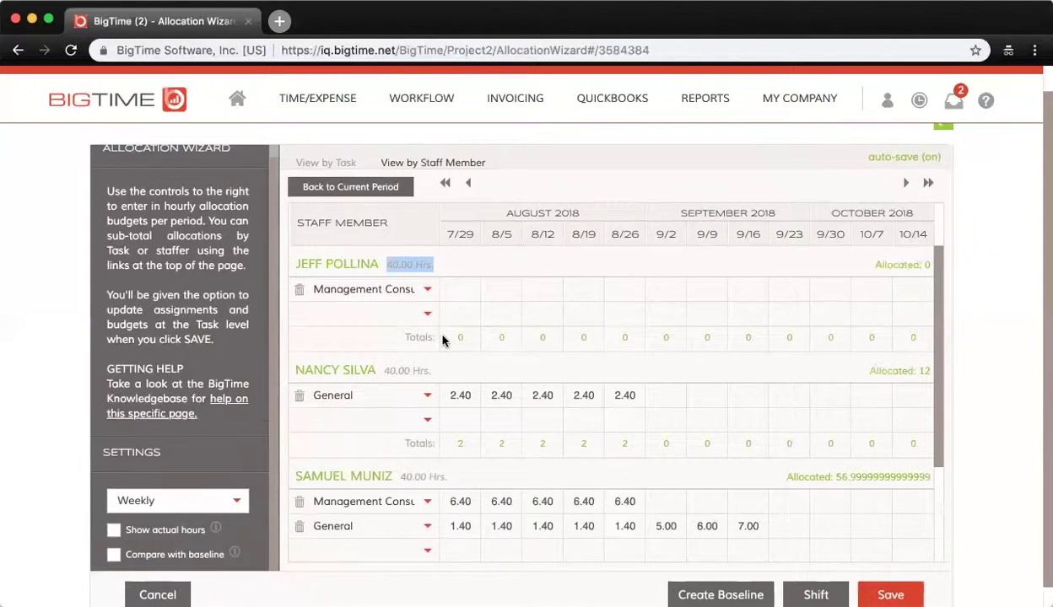
{"action": "left_click", "coordinate": [424, 290]}
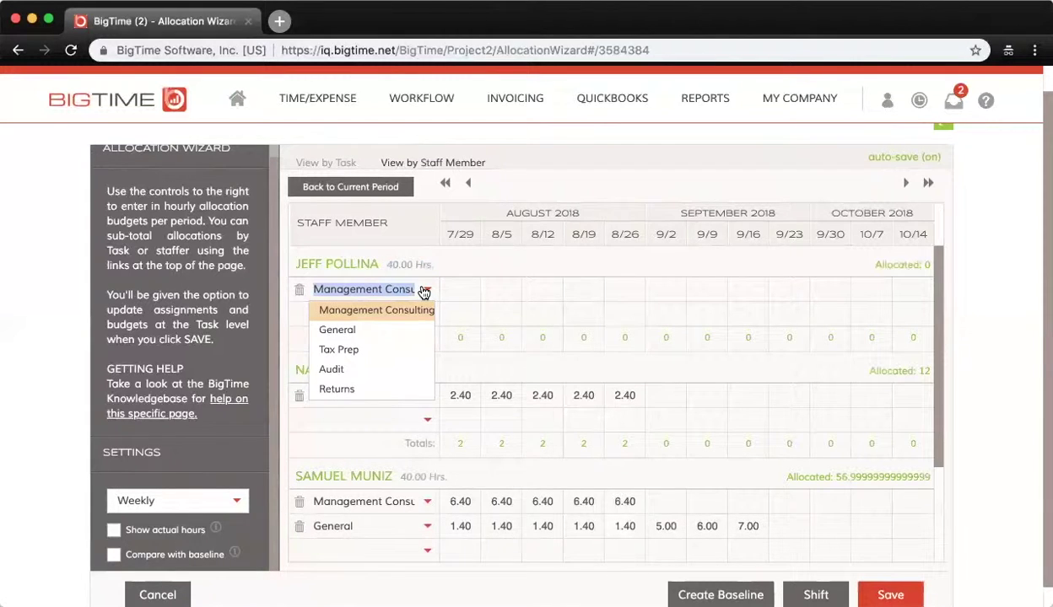
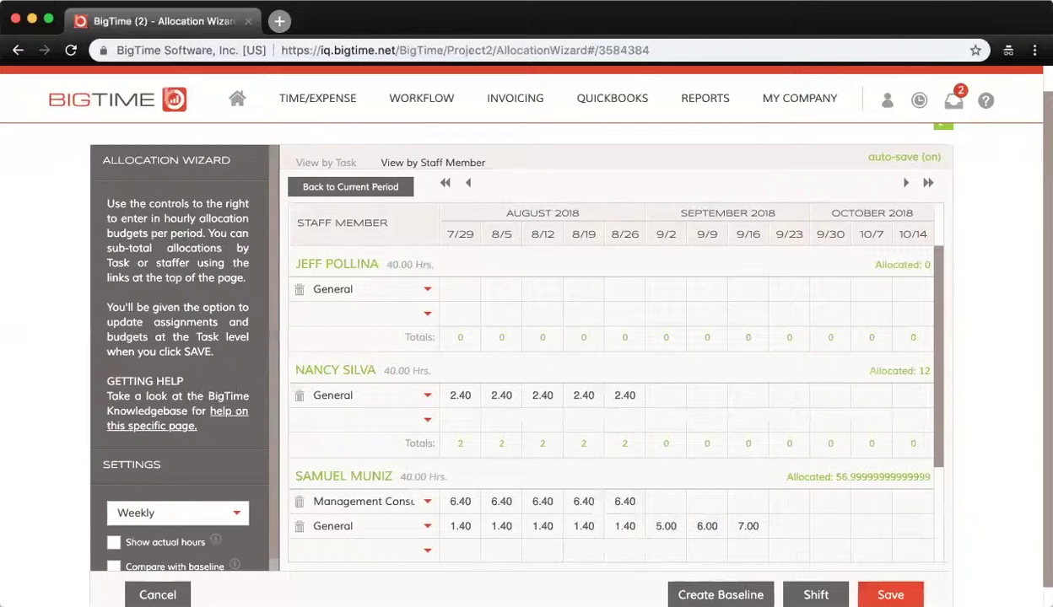
Step: Start saving the allocation budget, review the update options, and keep Fixed Fee (% of Overall Budget) as the revenue recognition model
{"action": "left_click", "coordinate": [890, 595]}
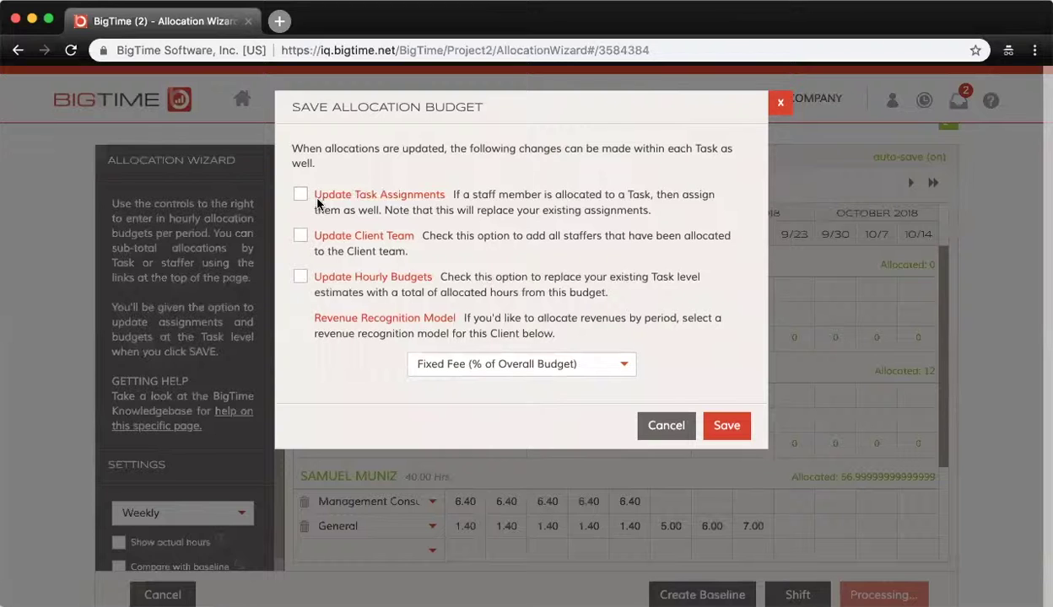
{"action": "double_click", "coordinate": [396, 210]}
{"action": "left_click_drag", "start_coordinate": [431, 215], "coordinate": [645, 219]}
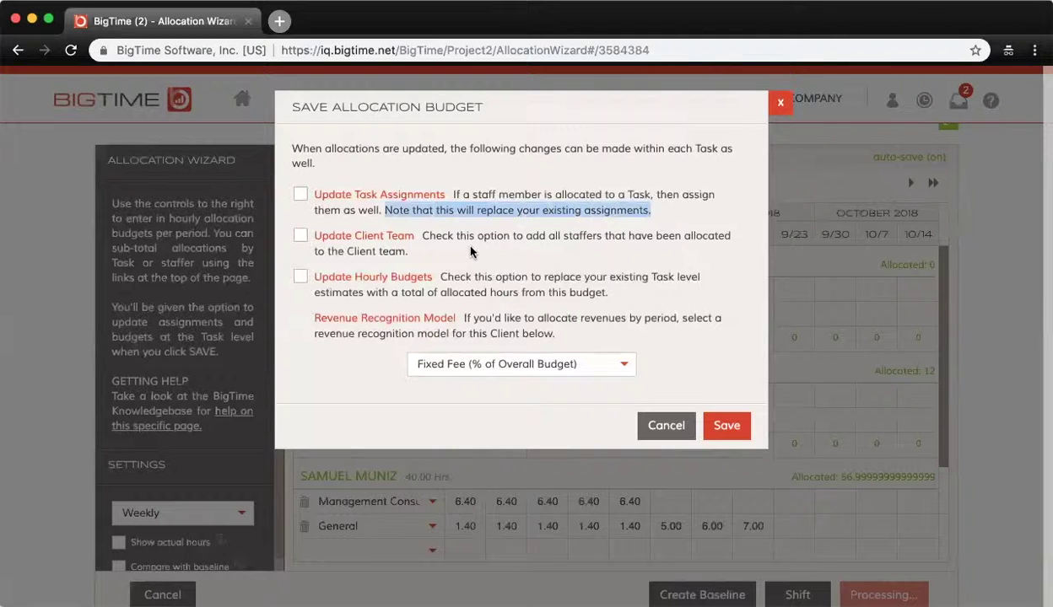
{"action": "left_click", "coordinate": [408, 238]}
{"action": "left_click", "coordinate": [300, 240]}
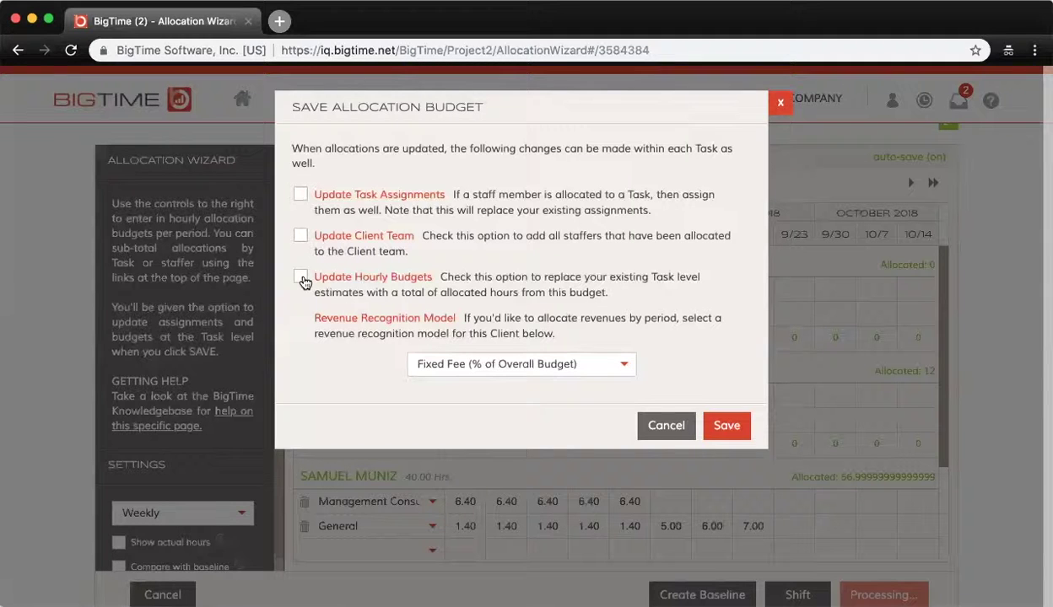
{"action": "left_click", "coordinate": [618, 367]}
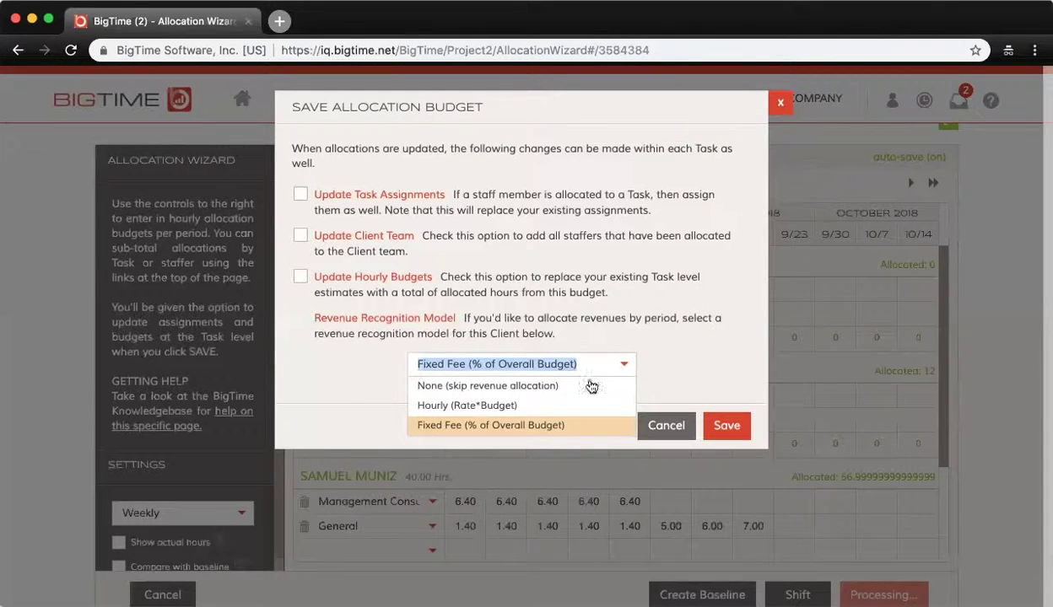
{"action": "left_click", "coordinate": [526, 426]}
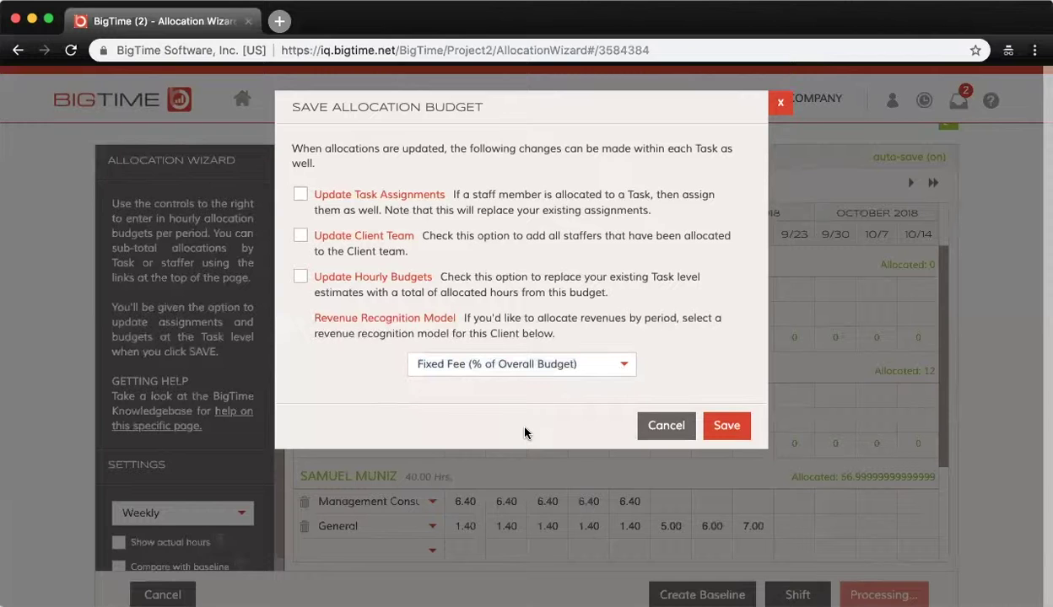
Step: Enable updating of hourly budgets, client team and task assignments, and save the allocation budget
{"action": "left_click", "coordinate": [302, 279]}
{"action": "left_click", "coordinate": [300, 237]}
{"action": "left_click", "coordinate": [302, 197]}
{"action": "left_click", "coordinate": [717, 422]}
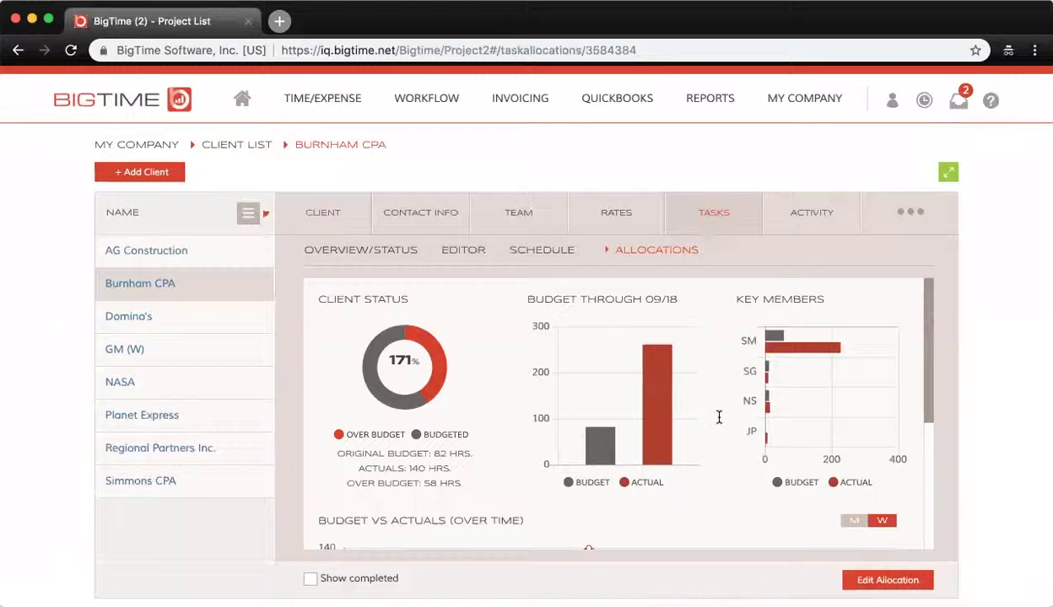
Step: Check the task hours and assignments in the task editor, review the client's team list, and return to the allocations overview
{"action": "left_click", "coordinate": [465, 258]}
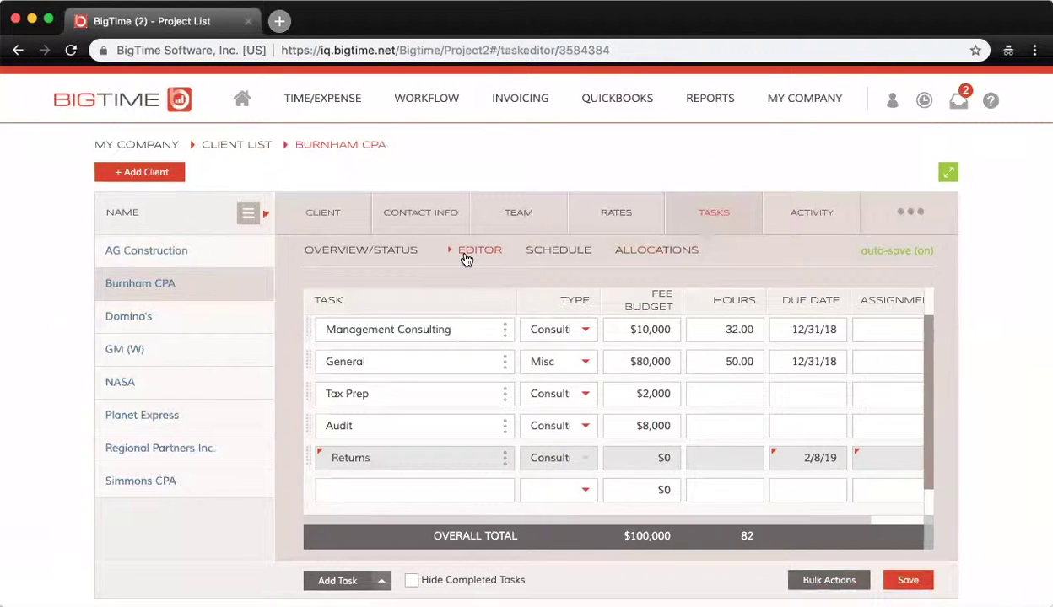
{"action": "scroll", "coordinate": [641, 350], "scroll_direction": "right", "scroll_amount": 3}
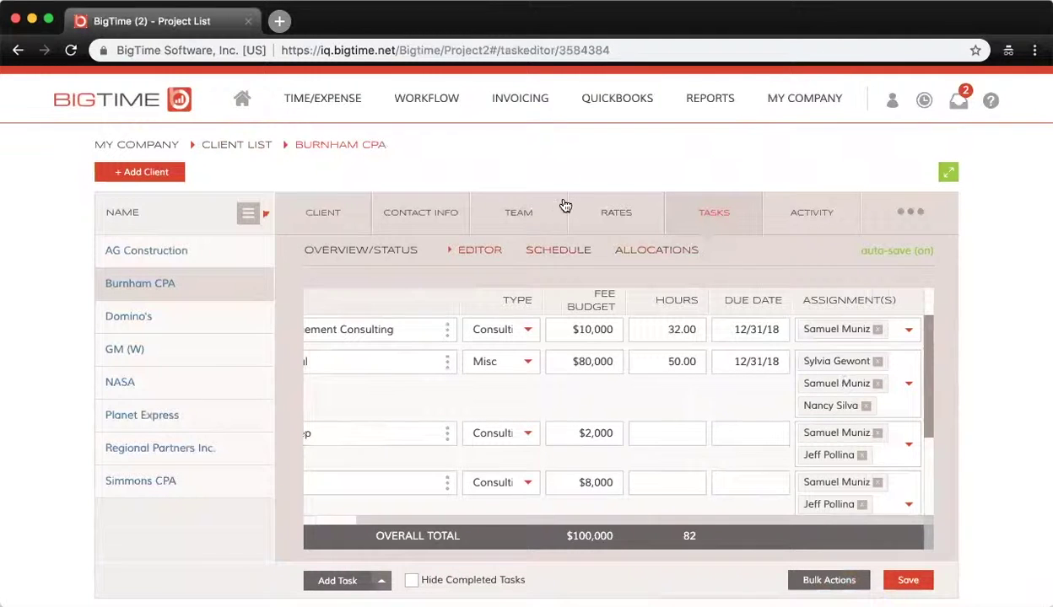
{"action": "left_click", "coordinate": [511, 211]}
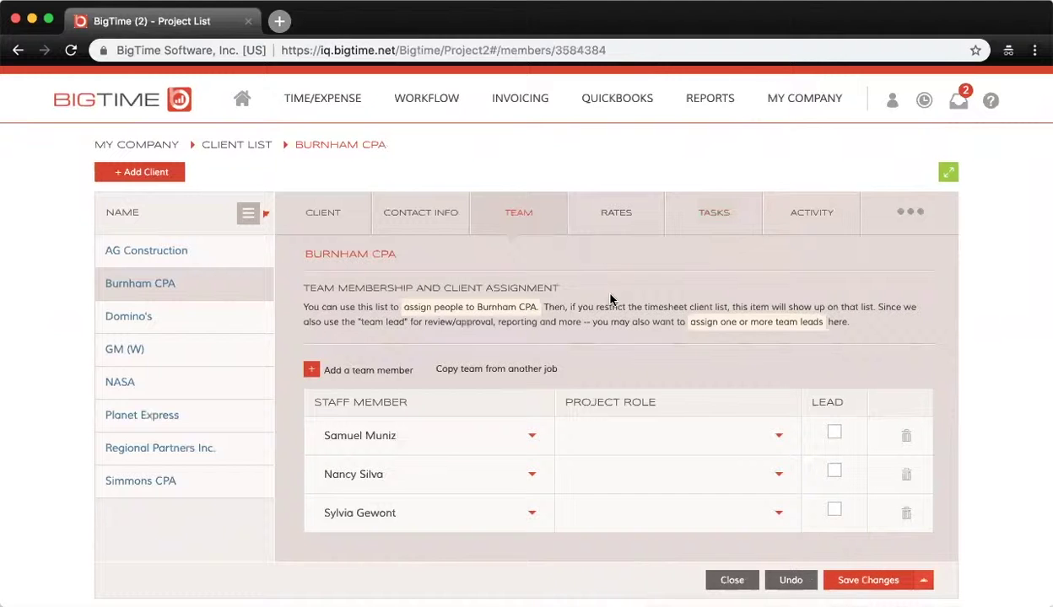
{"action": "left_click", "coordinate": [718, 224]}
{"action": "left_click", "coordinate": [658, 254]}
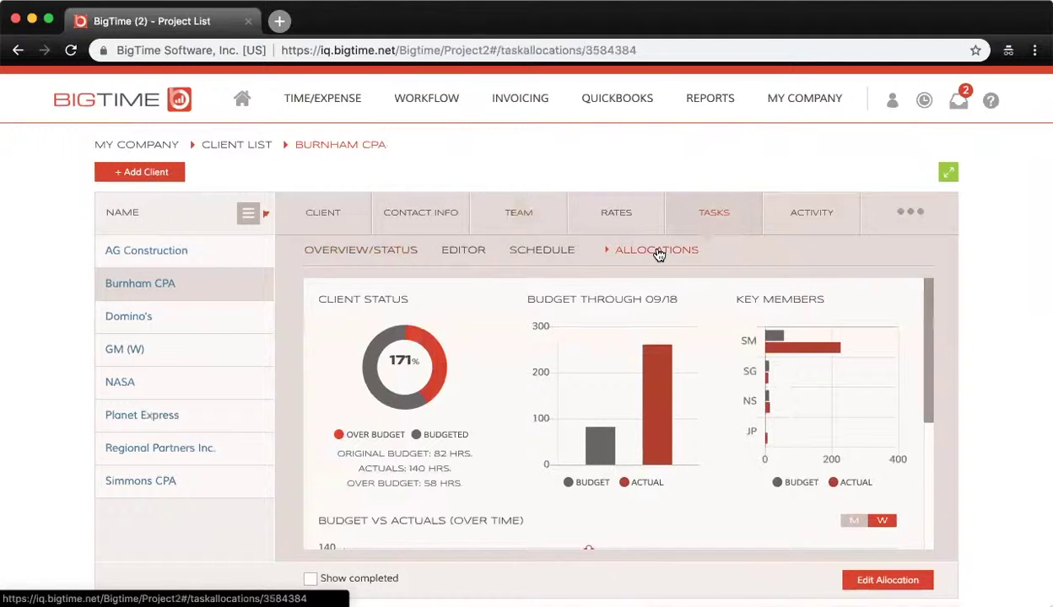
Step: Open the Utilization Dashboard and restrict the staff figures to the 1/1/2019 and 2/1/2019 periods
{"action": "left_click", "coordinate": [727, 118]}
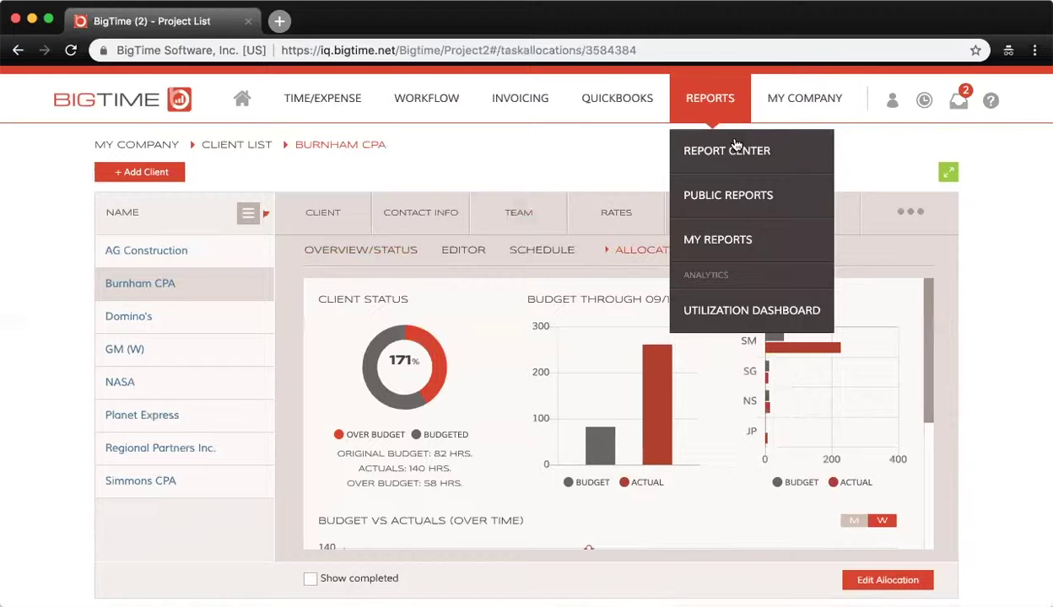
{"action": "left_click", "coordinate": [736, 312]}
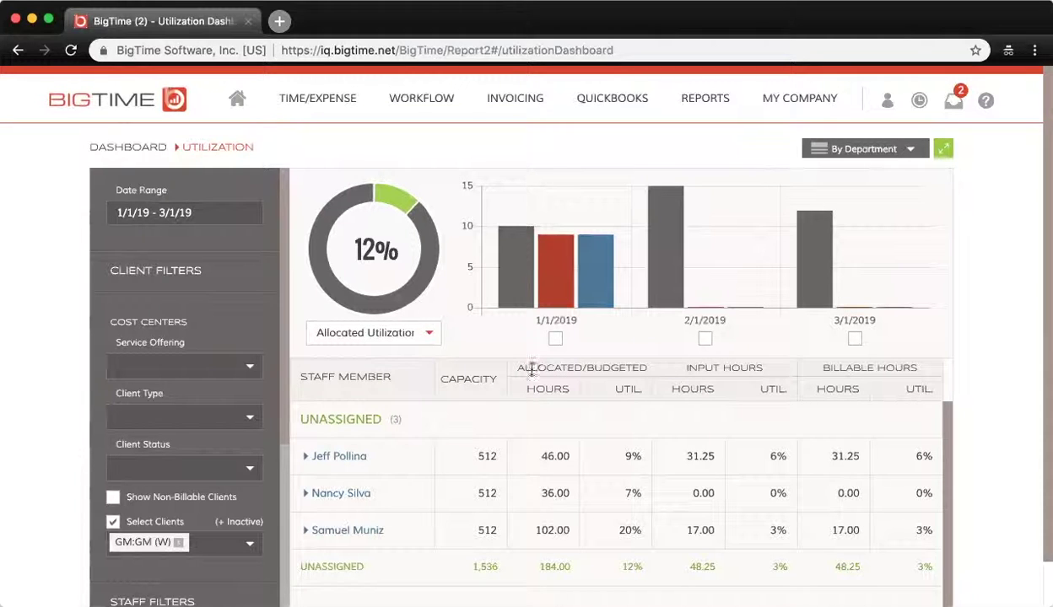
{"action": "left_click", "coordinate": [556, 339]}
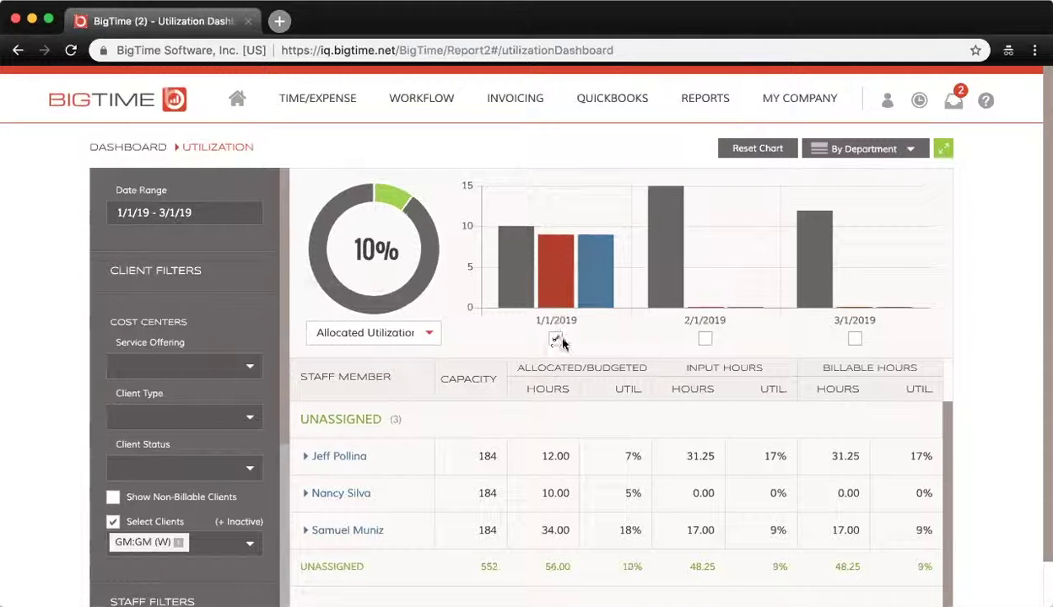
{"action": "left_click", "coordinate": [705, 340]}
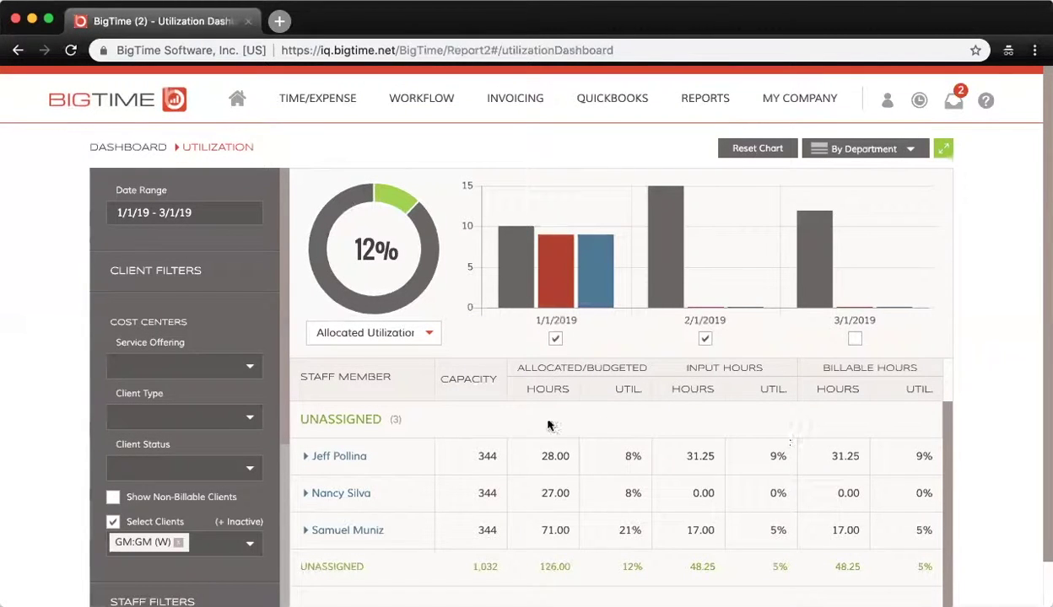
Step: Expand the first staff member's client breakdown and review the monthly allocations behind the allocated hours for GM (W)
{"action": "scroll", "coordinate": [552, 424], "scroll_direction": "down", "scroll_amount": 1}
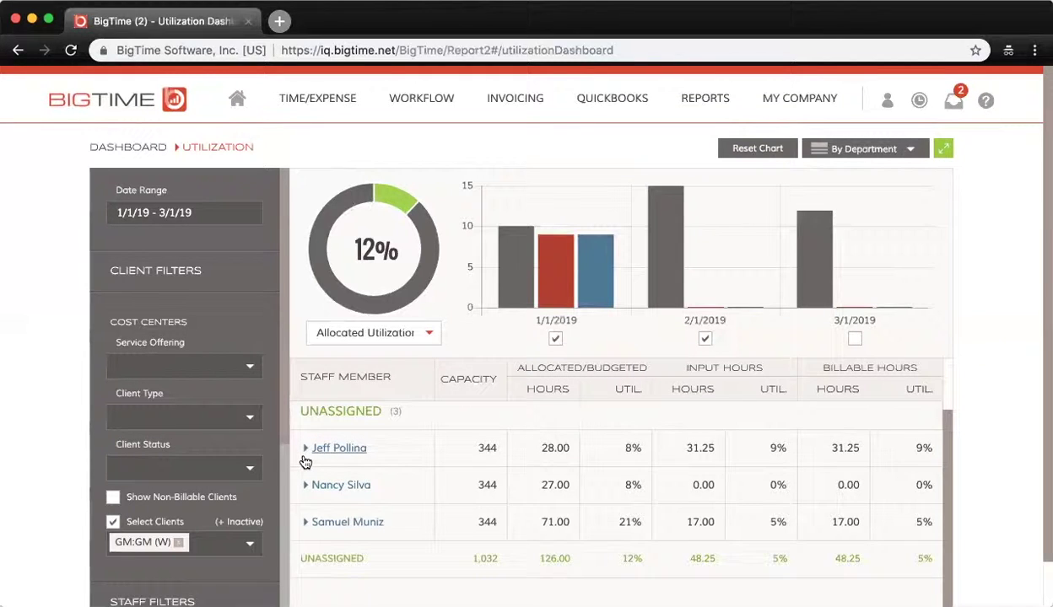
{"action": "left_click", "coordinate": [306, 455]}
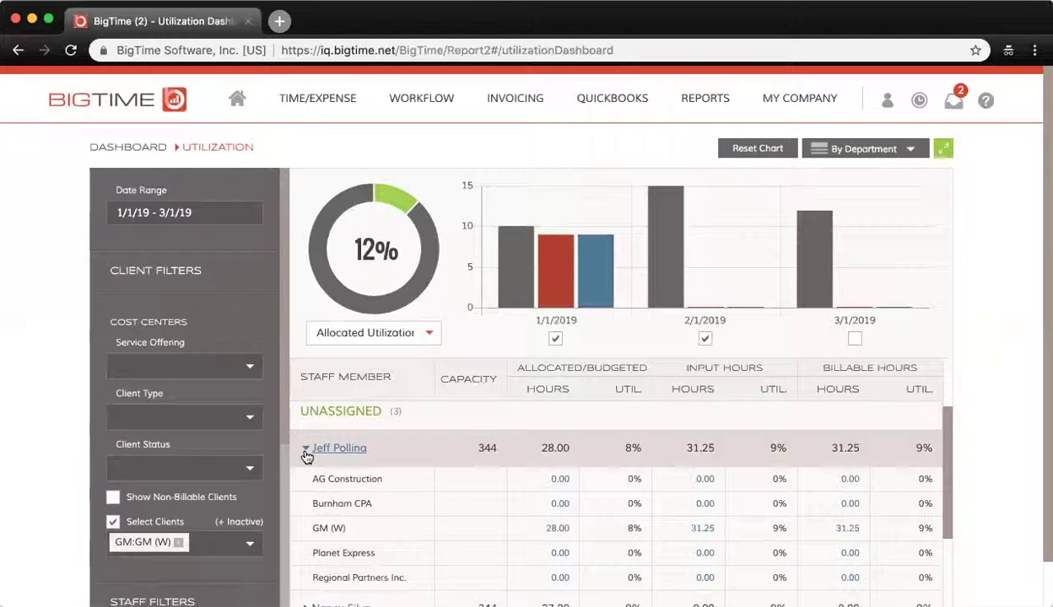
{"action": "scroll", "coordinate": [535, 445], "scroll_direction": "down", "scroll_amount": 1}
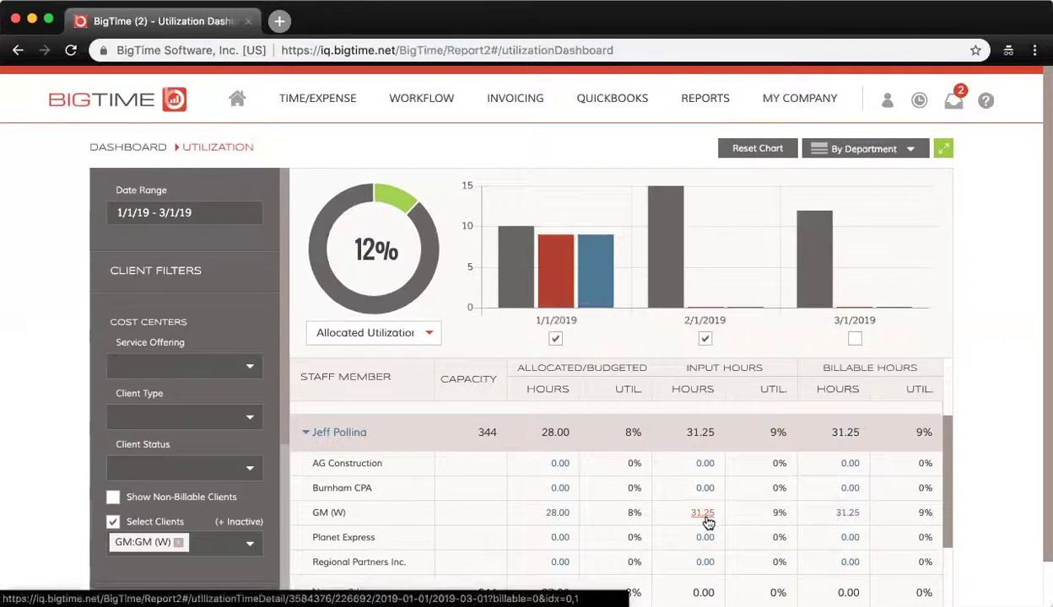
{"action": "left_click", "coordinate": [555, 516]}
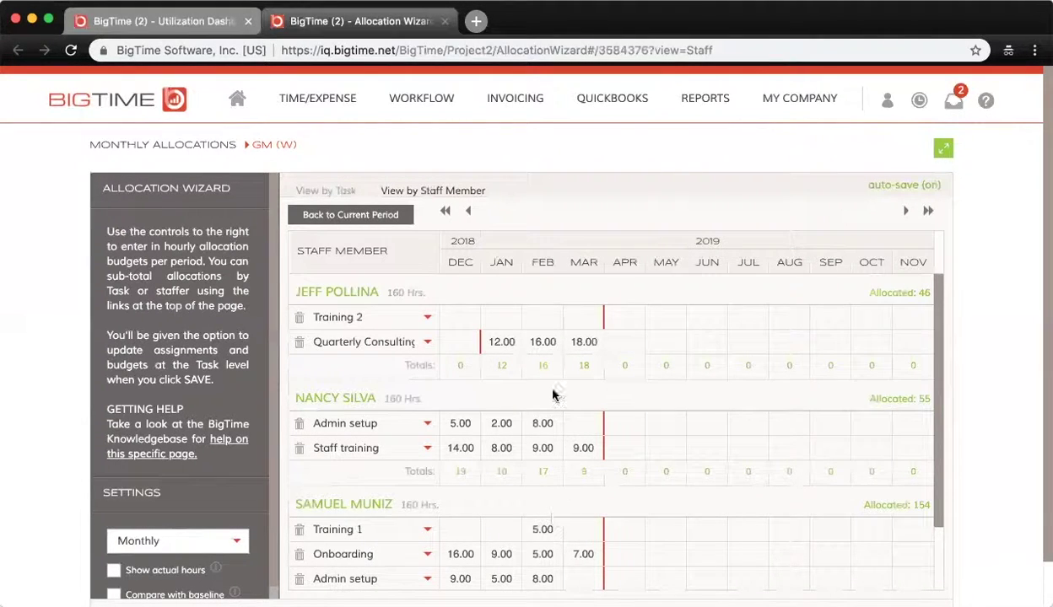
{"action": "scroll", "coordinate": [554, 390], "scroll_direction": "down", "scroll_amount": 2}
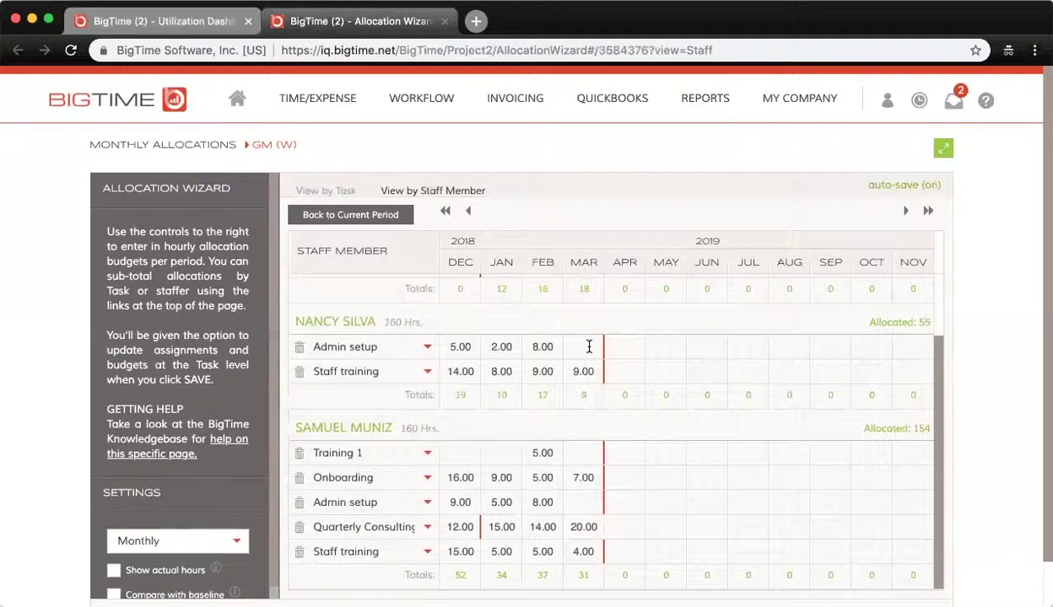
Step: Return to the dashboard, examine the time entries behind the same staff member's GM (W) input hours, and go back
{"action": "left_click", "coordinate": [144, 23]}
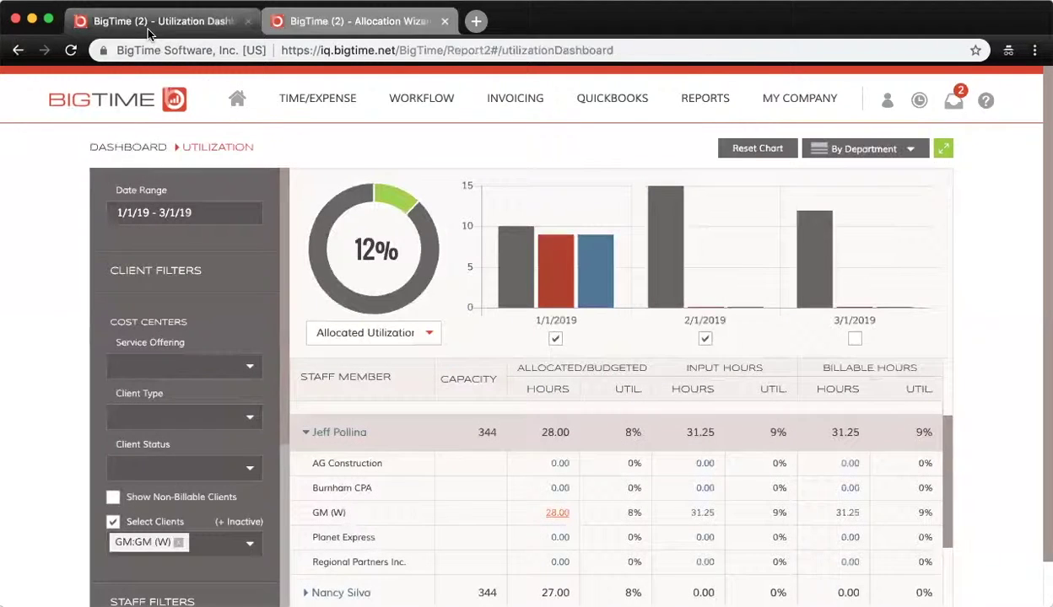
{"action": "left_click", "coordinate": [701, 514]}
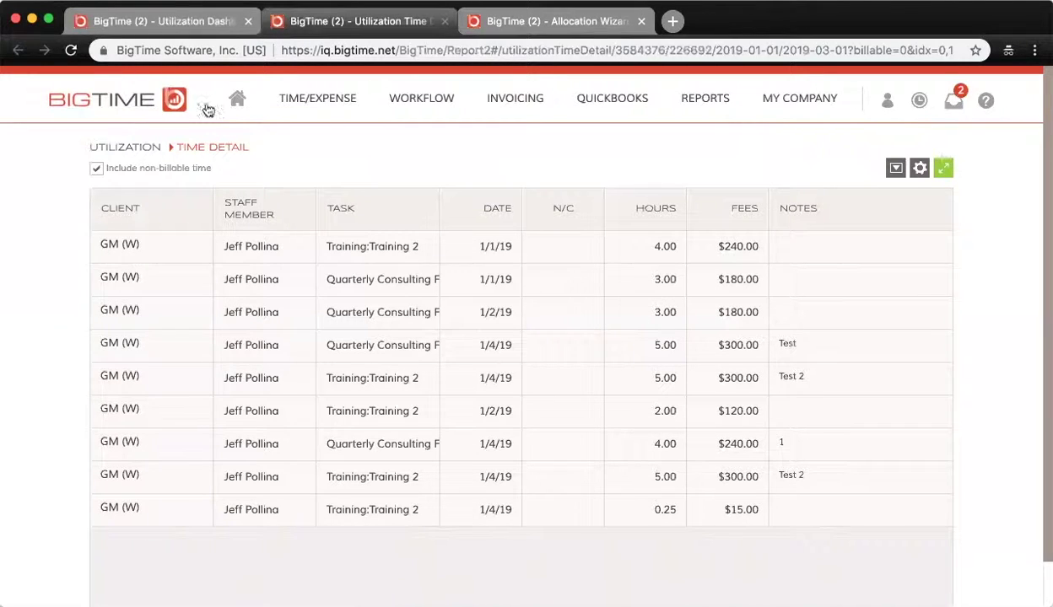
{"action": "left_click", "coordinate": [146, 25]}
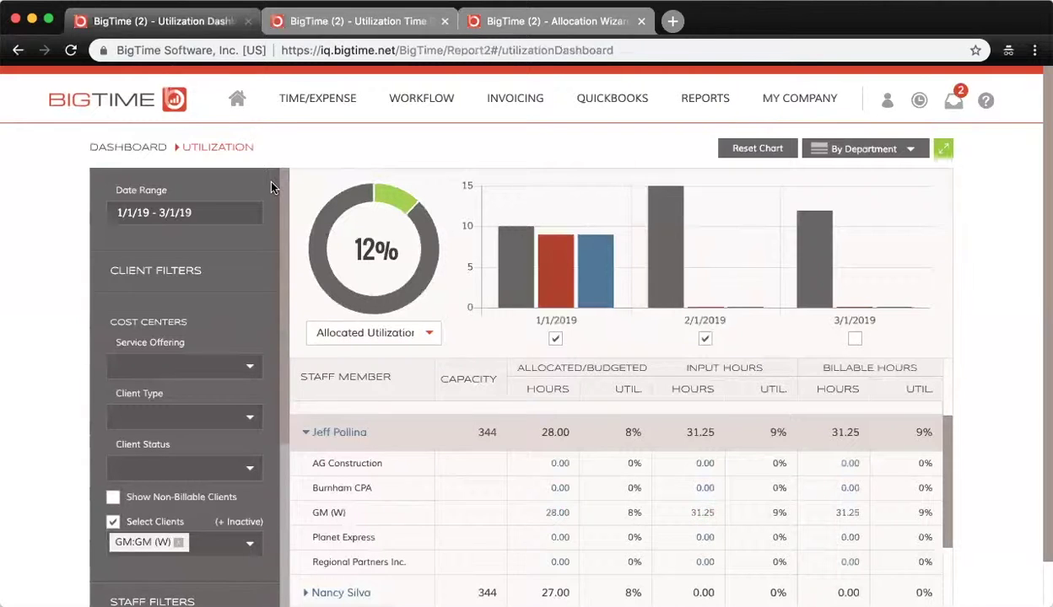
Step: Inspect the dashboard's date range picker and its Service Offering and Client Type filters, leaving them all as they are
{"action": "left_click", "coordinate": [220, 214]}
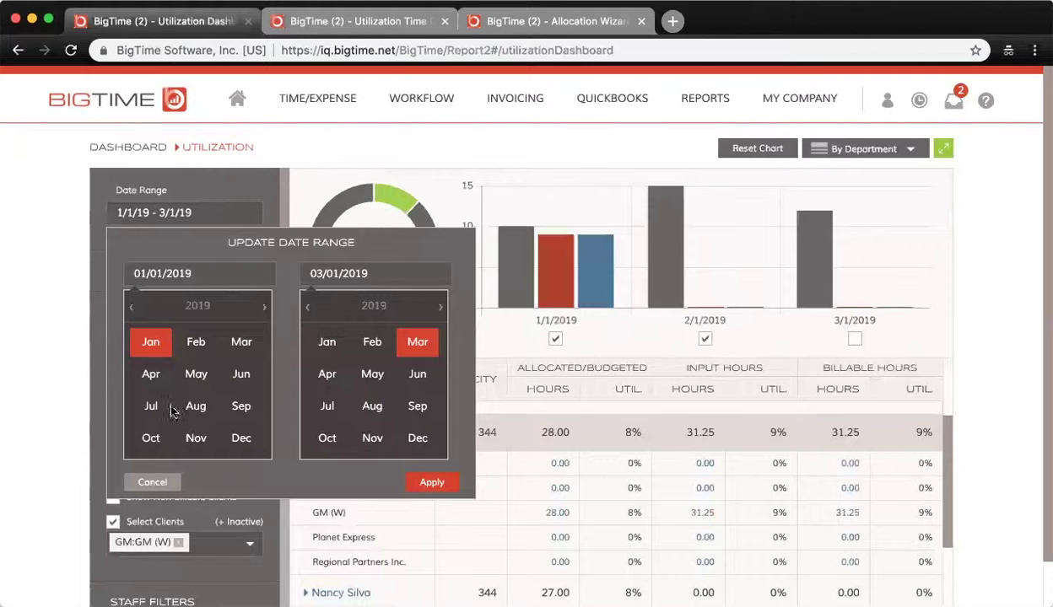
{"action": "left_click", "coordinate": [145, 482]}
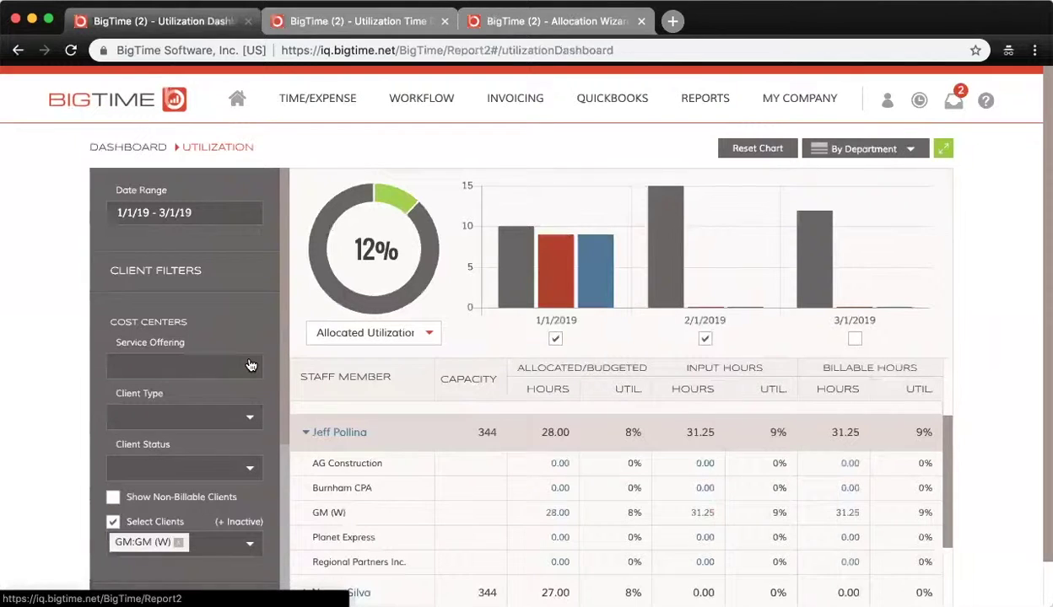
{"action": "scroll", "coordinate": [247, 264], "scroll_direction": "down", "scroll_amount": 2}
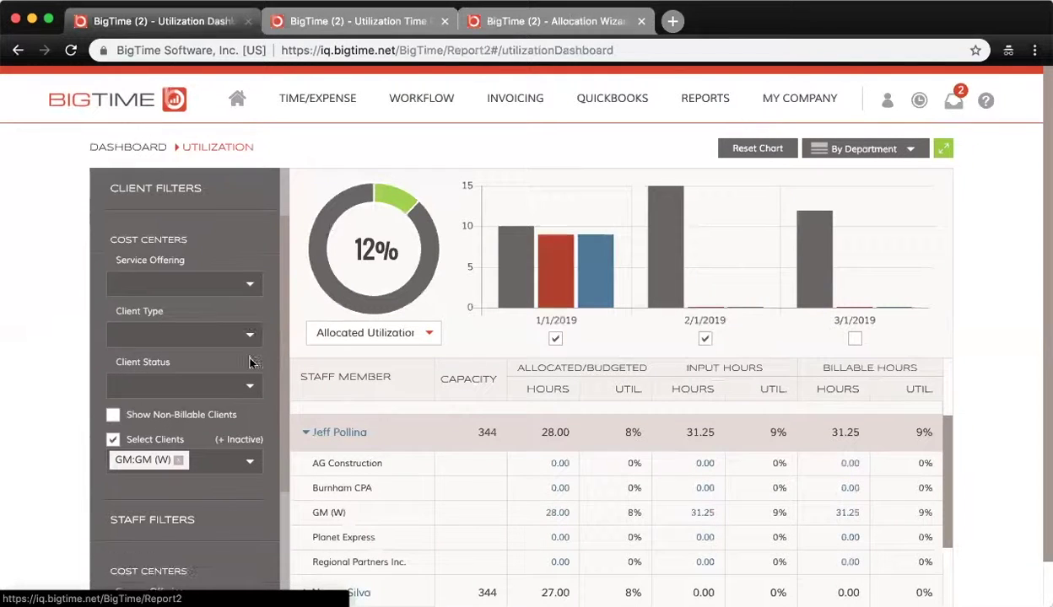
{"action": "left_click", "coordinate": [247, 288]}
{"action": "left_click", "coordinate": [248, 288]}
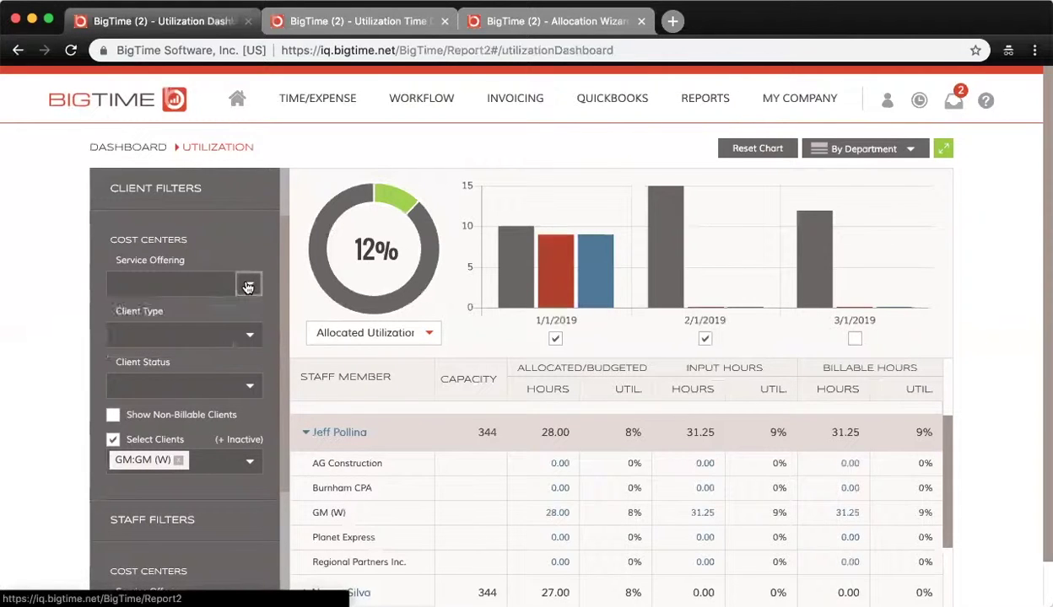
{"action": "left_click", "coordinate": [247, 337]}
{"action": "left_click", "coordinate": [248, 336]}
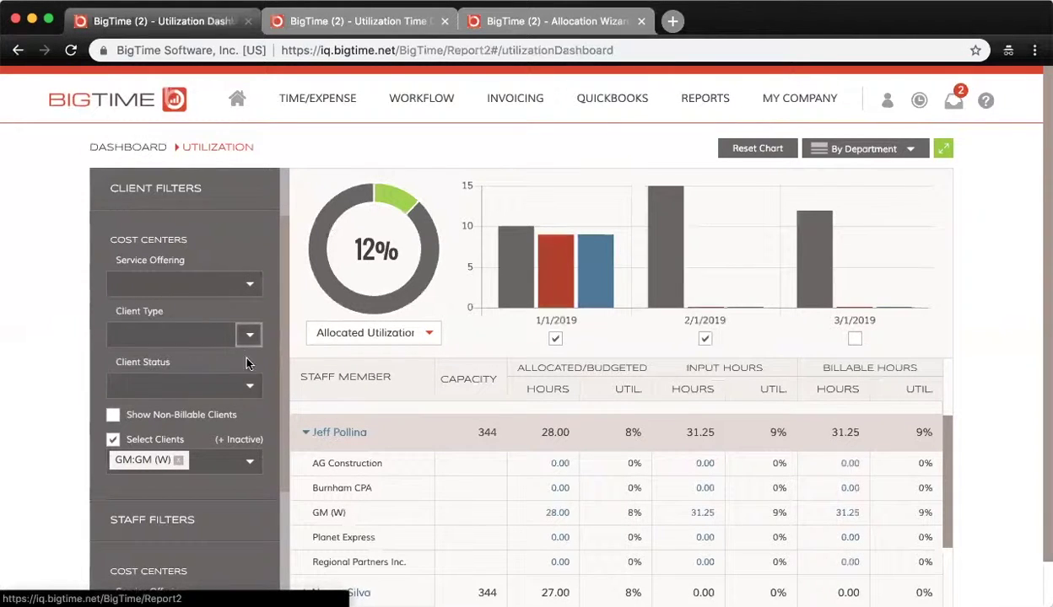
Step: Check the Client Status filter options and examine the three cost center names in the company lexicon settings
{"action": "left_click", "coordinate": [250, 389]}
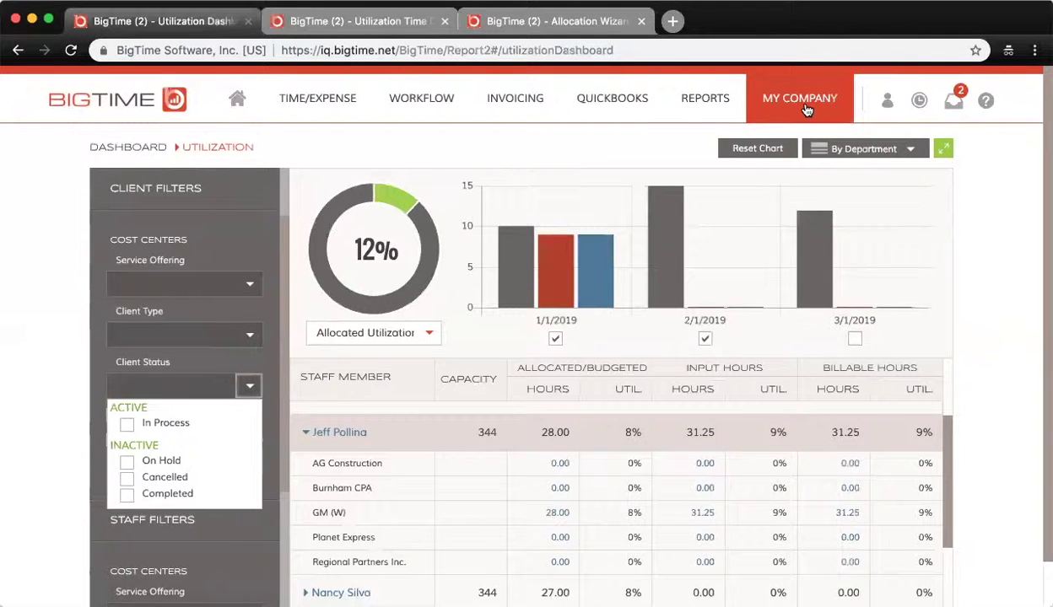
{"action": "mouse_move", "coordinate": [806, 109]}
{"action": "left_click", "coordinate": [785, 331]}
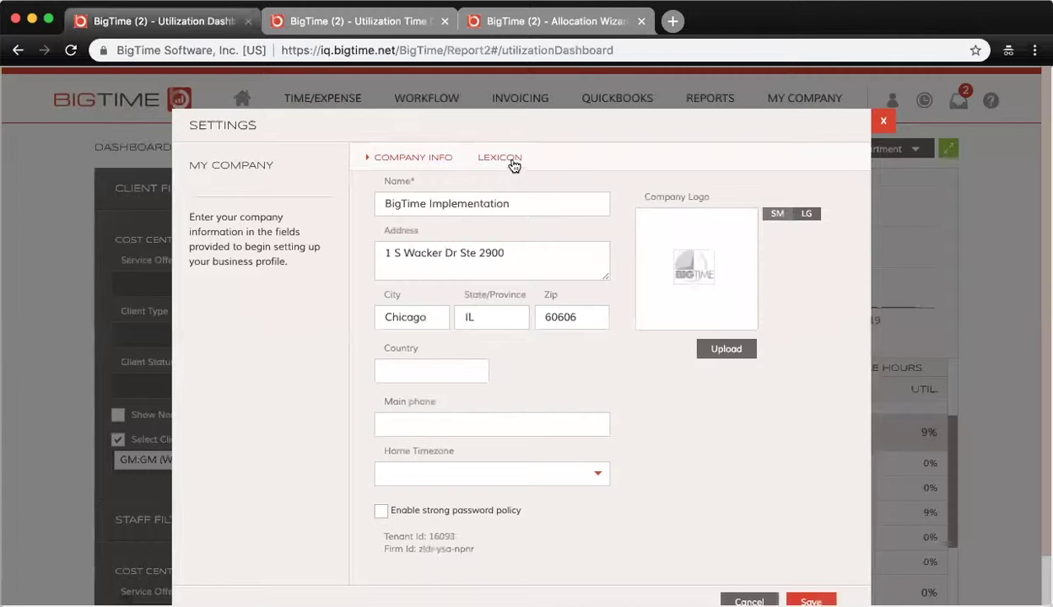
{"action": "left_click", "coordinate": [512, 163]}
{"action": "scroll", "coordinate": [472, 380], "scroll_direction": "down", "scroll_amount": 3}
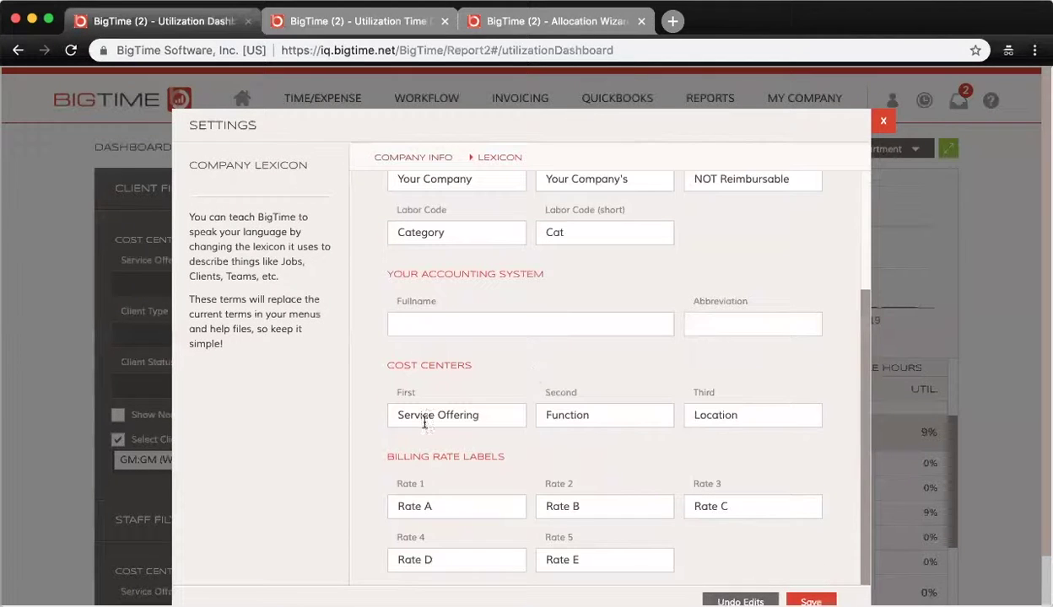
{"action": "left_click_drag", "start_coordinate": [477, 417], "coordinate": [342, 426]}
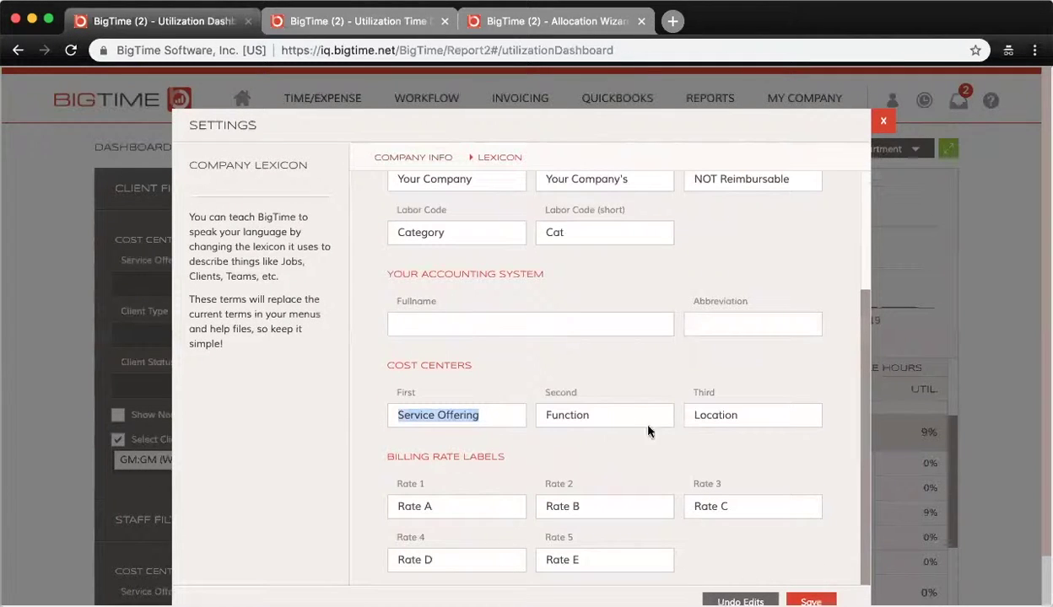
{"action": "left_click_drag", "start_coordinate": [590, 415], "coordinate": [487, 414]}
{"action": "left_click_drag", "start_coordinate": [816, 413], "coordinate": [520, 413]}
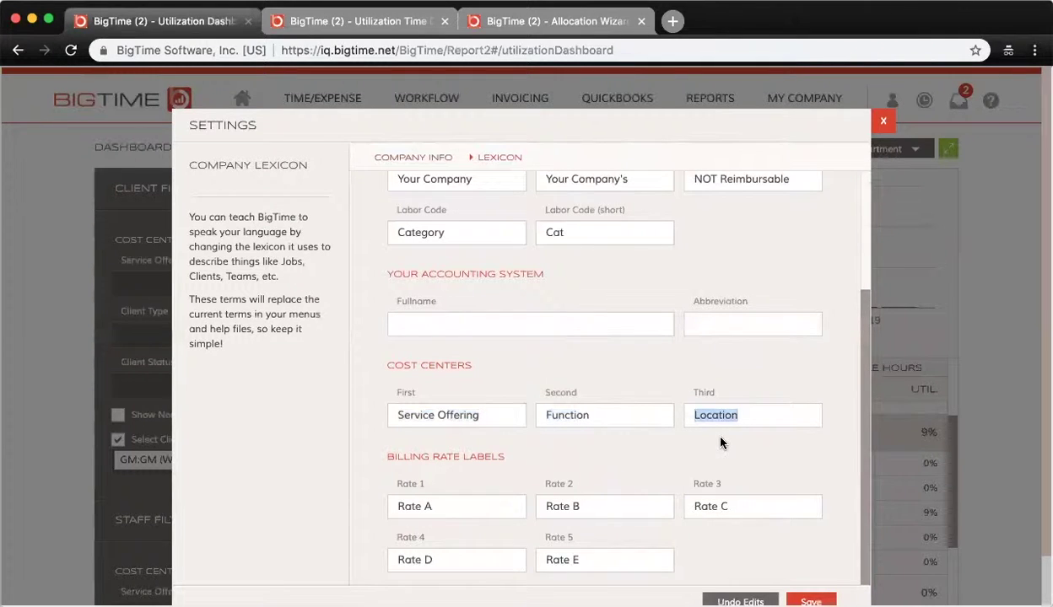
Step: Examine the Project and Task terms in the lexicon's general terms and close the settings without saving
{"action": "scroll", "coordinate": [670, 506], "scroll_direction": "up", "scroll_amount": 4}
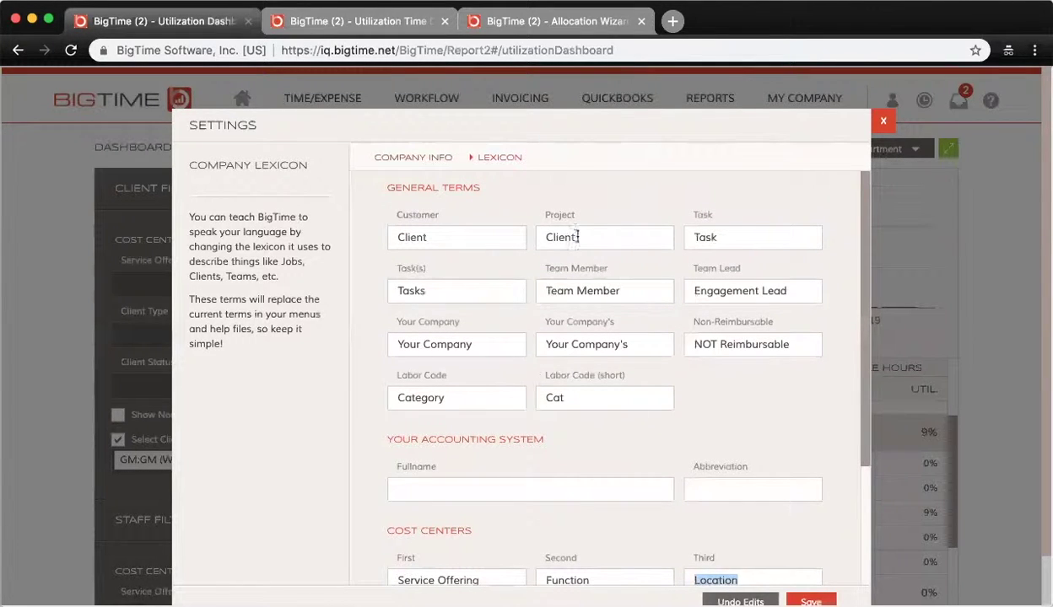
{"action": "double_click", "coordinate": [577, 237]}
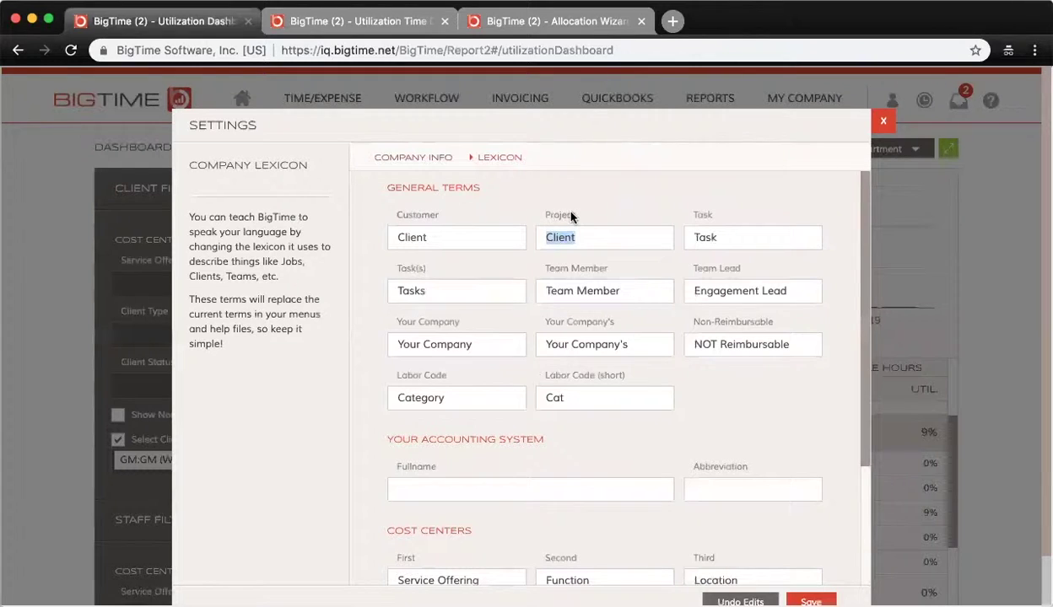
{"action": "double_click", "coordinate": [709, 235]}
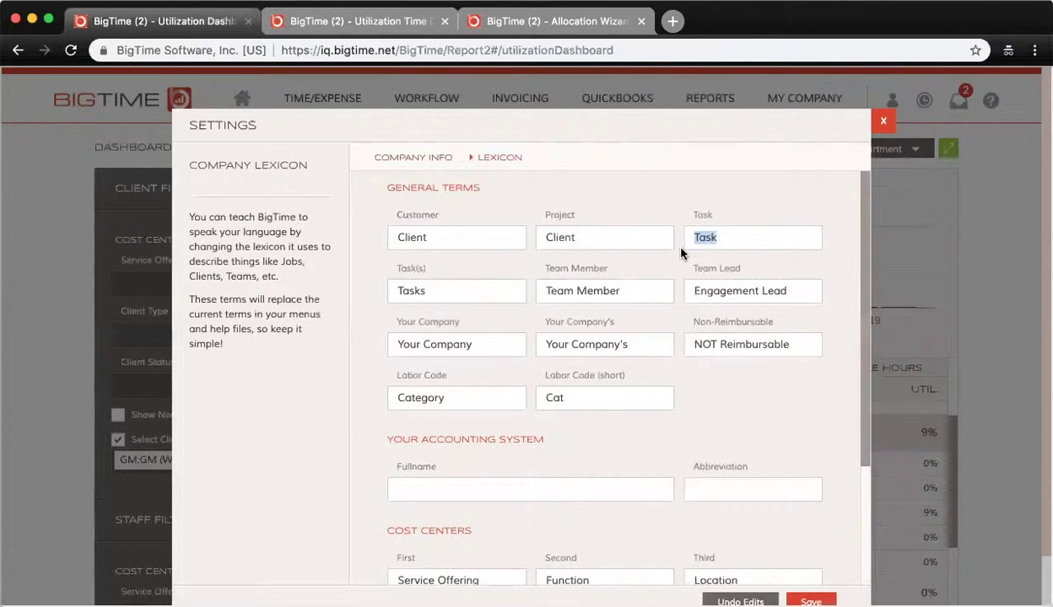
{"action": "left_click", "coordinate": [882, 122]}
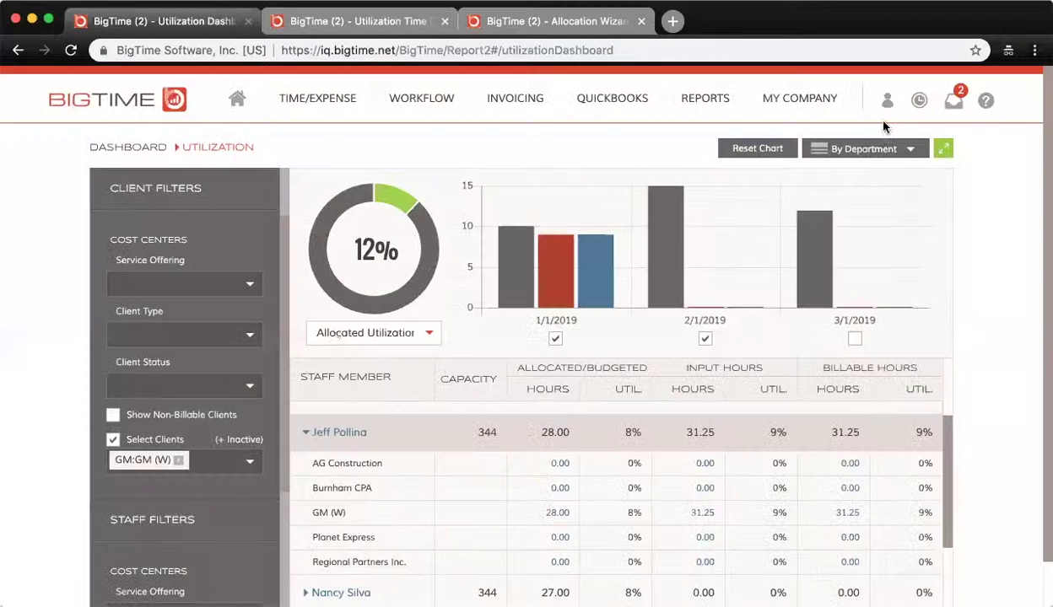
Step: Try the Show Non-Billable Clients filter, leave it off, and inspect the client and staff filters, including the Select Staffers list
{"action": "scroll", "coordinate": [176, 400], "scroll_direction": "down", "scroll_amount": 3}
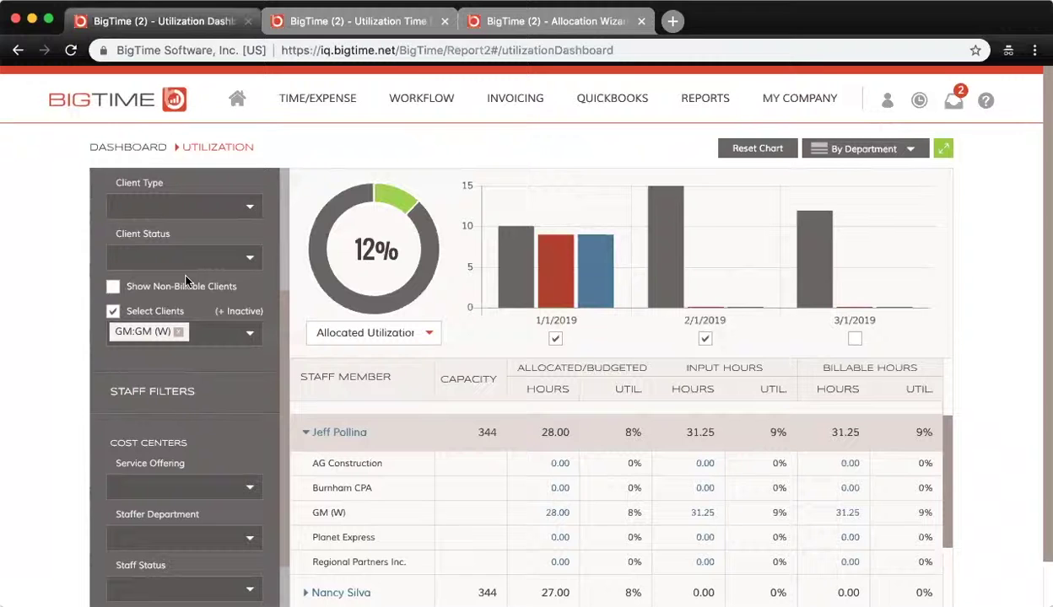
{"action": "left_click", "coordinate": [114, 289]}
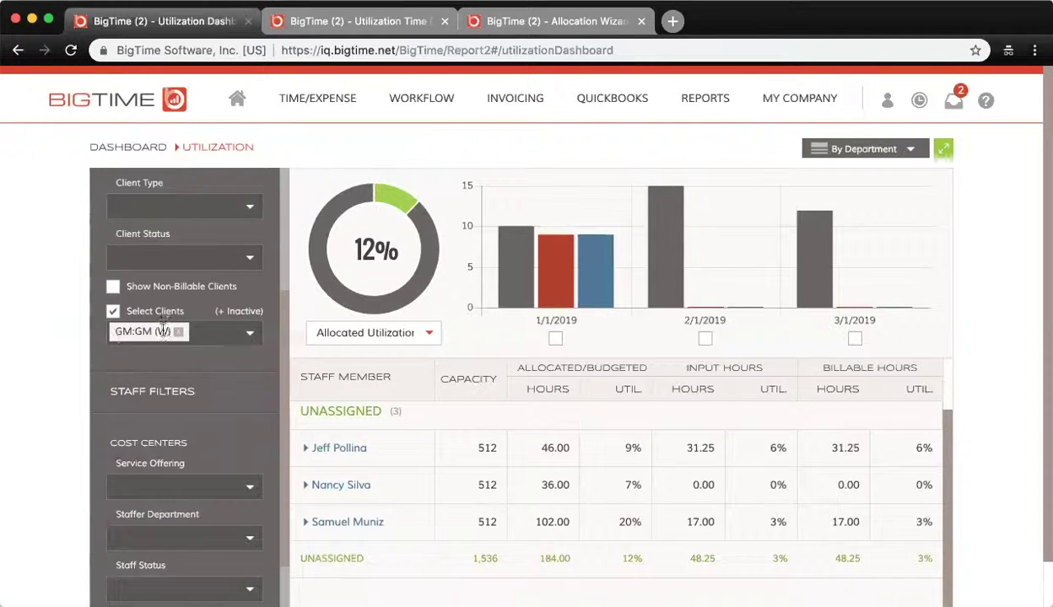
{"action": "scroll", "coordinate": [166, 331], "scroll_direction": "down", "scroll_amount": 1}
{"action": "scroll", "coordinate": [166, 331], "scroll_direction": "down", "scroll_amount": 3}
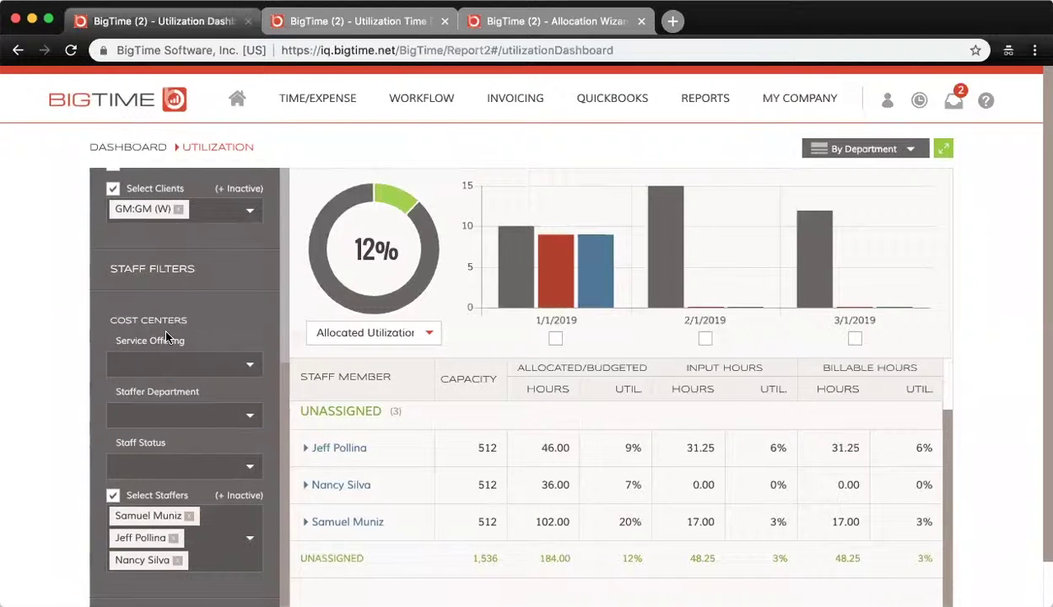
{"action": "scroll", "coordinate": [166, 338], "scroll_direction": "up", "scroll_amount": 9}
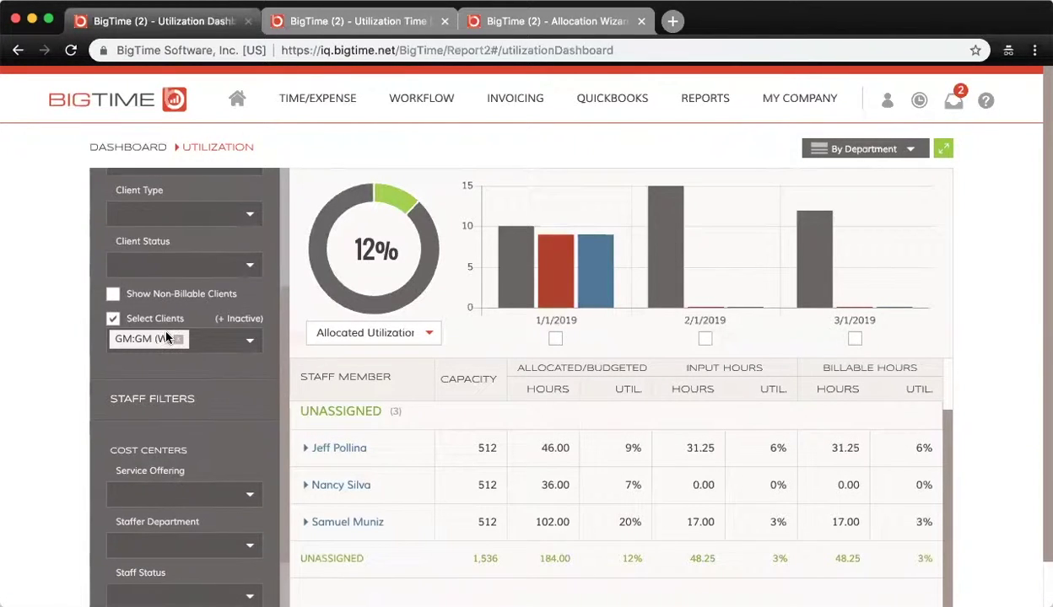
{"action": "scroll", "coordinate": [165, 239], "scroll_direction": "up", "scroll_amount": 2}
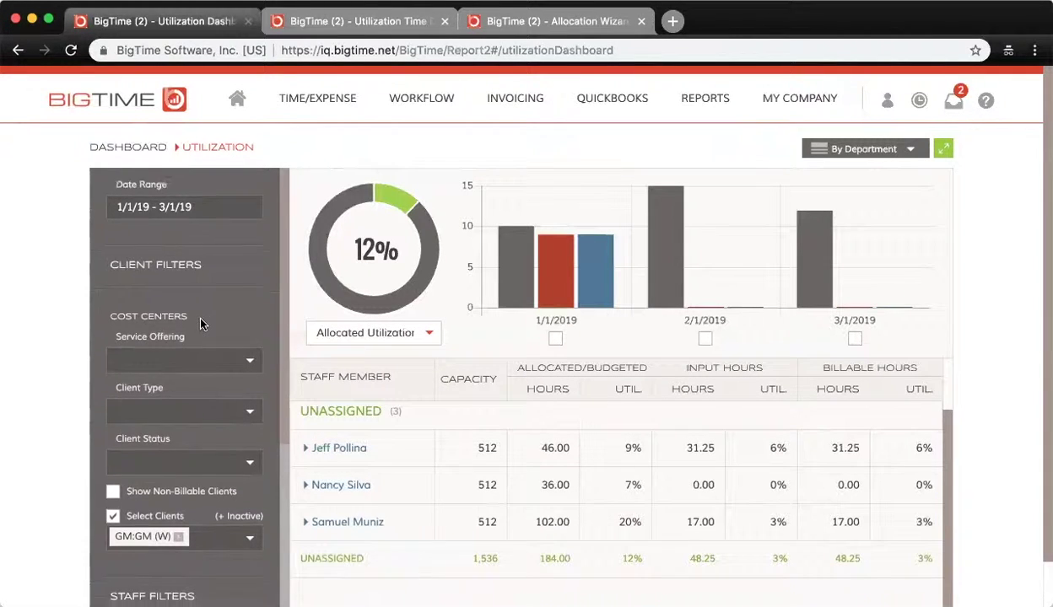
{"action": "scroll", "coordinate": [200, 323], "scroll_direction": "down", "scroll_amount": 10}
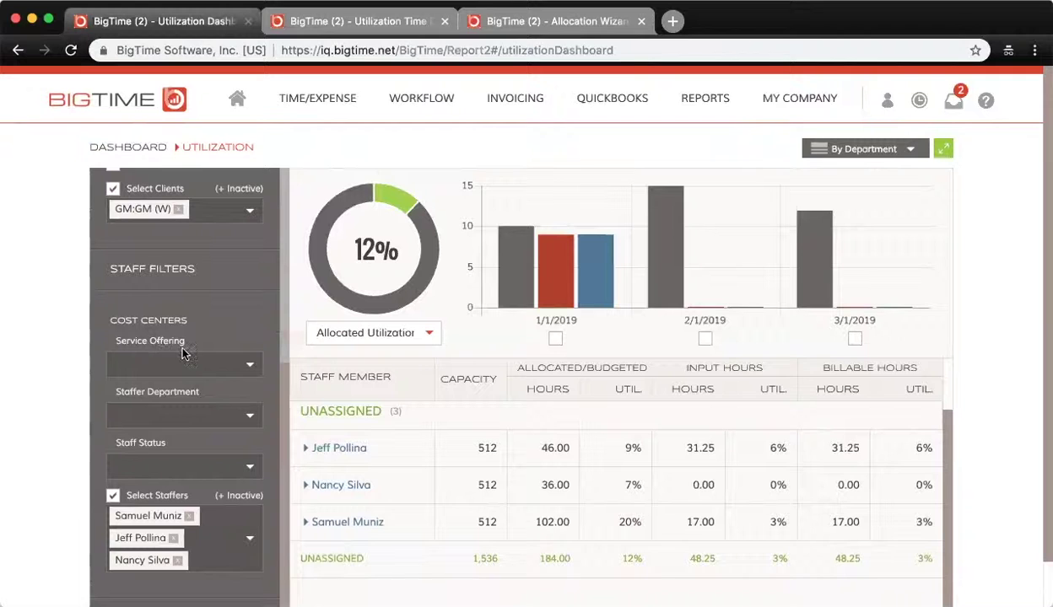
{"action": "left_click", "coordinate": [246, 544]}
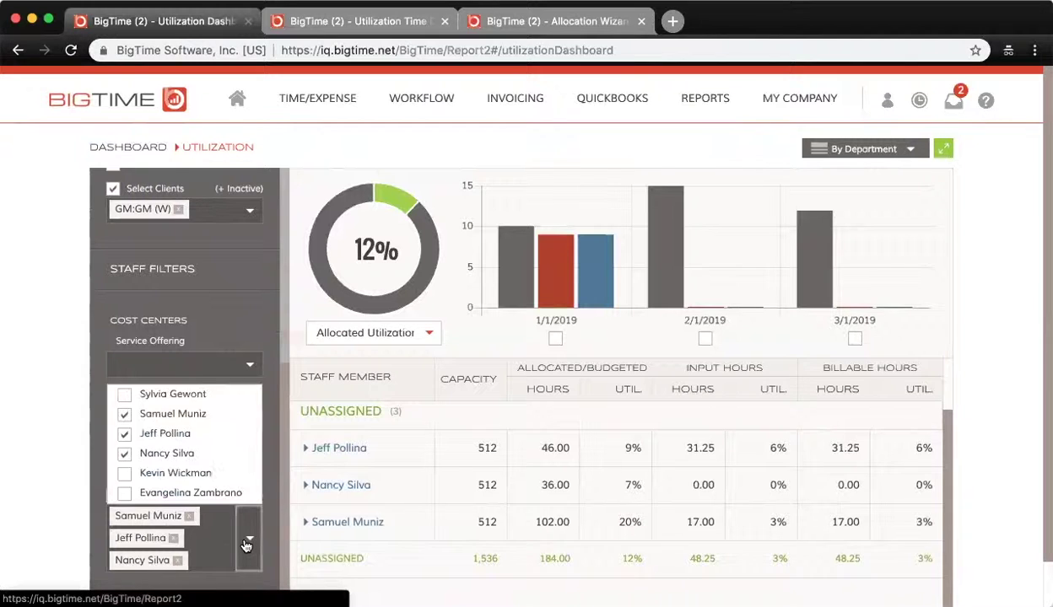
{"action": "left_click", "coordinate": [246, 544]}
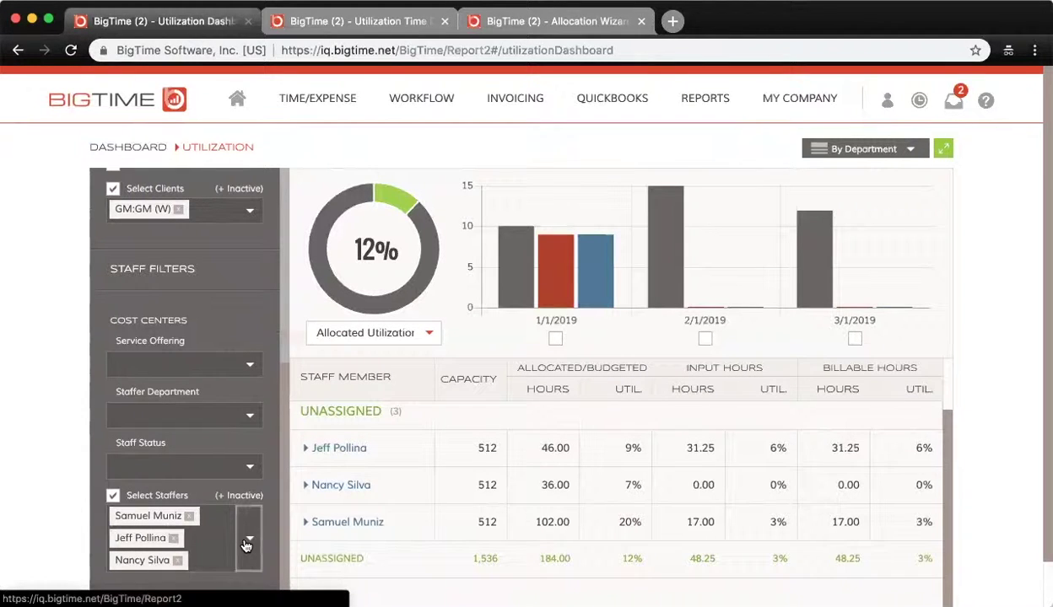
Step: Review the dashboard's grouping by department and change the grouping to By Service Offering
{"action": "left_click", "coordinate": [905, 150]}
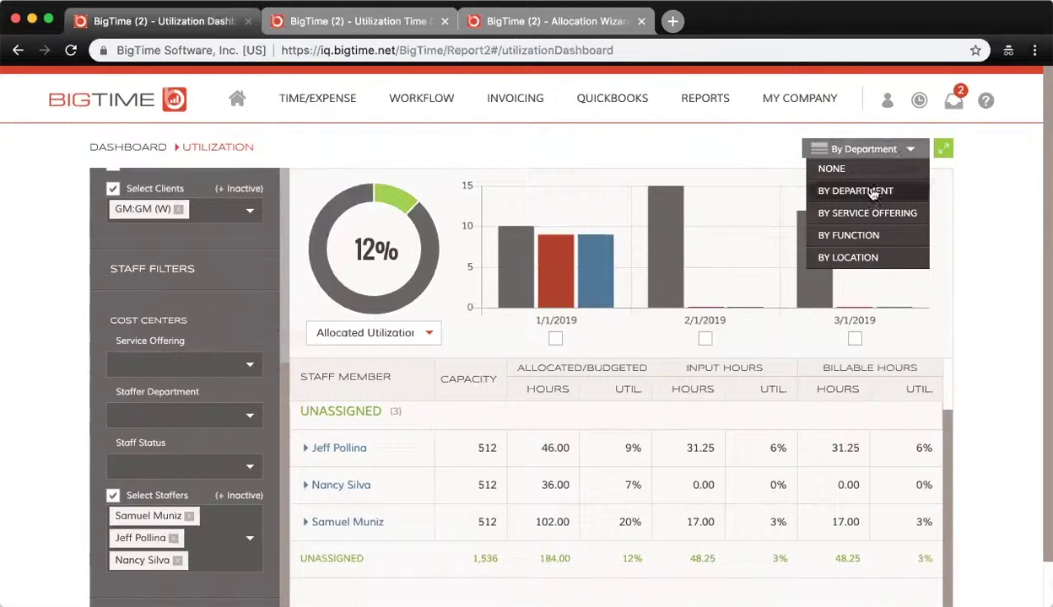
{"action": "left_click", "coordinate": [835, 192]}
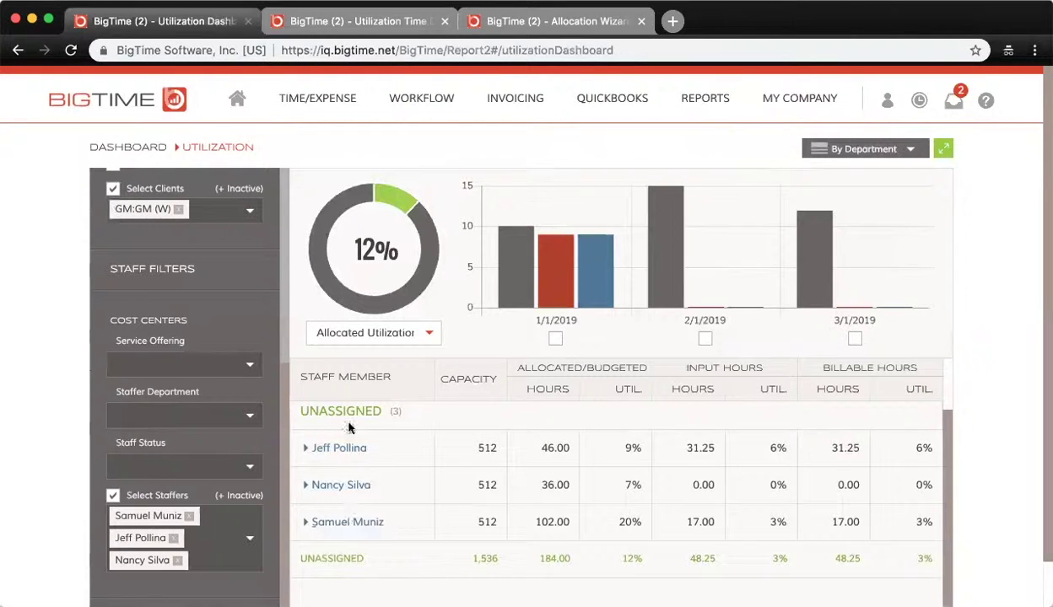
{"action": "left_click", "coordinate": [835, 149]}
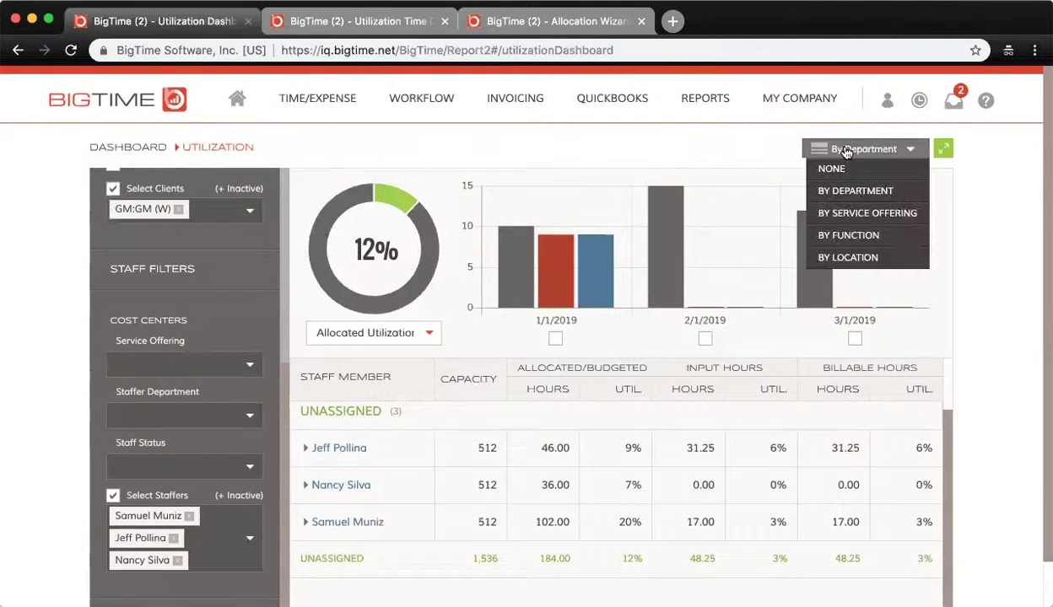
{"action": "left_click", "coordinate": [886, 218]}
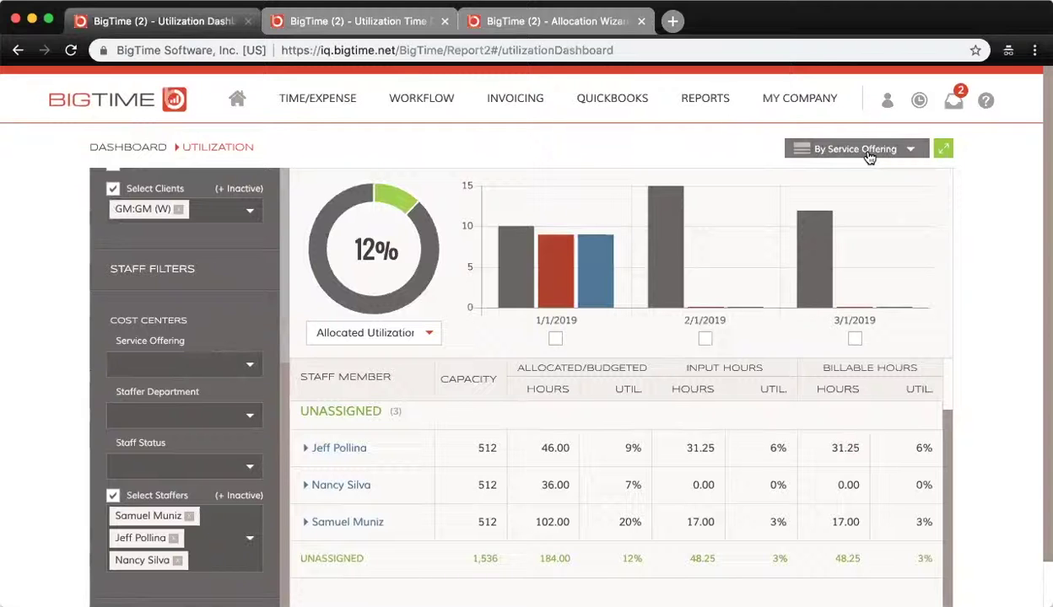
Step: Open the Allocation by Month/Staffer with Projections (W) report from the Report Center and review its allocated, input and projected revenue columns
{"action": "mouse_move", "coordinate": [711, 99]}
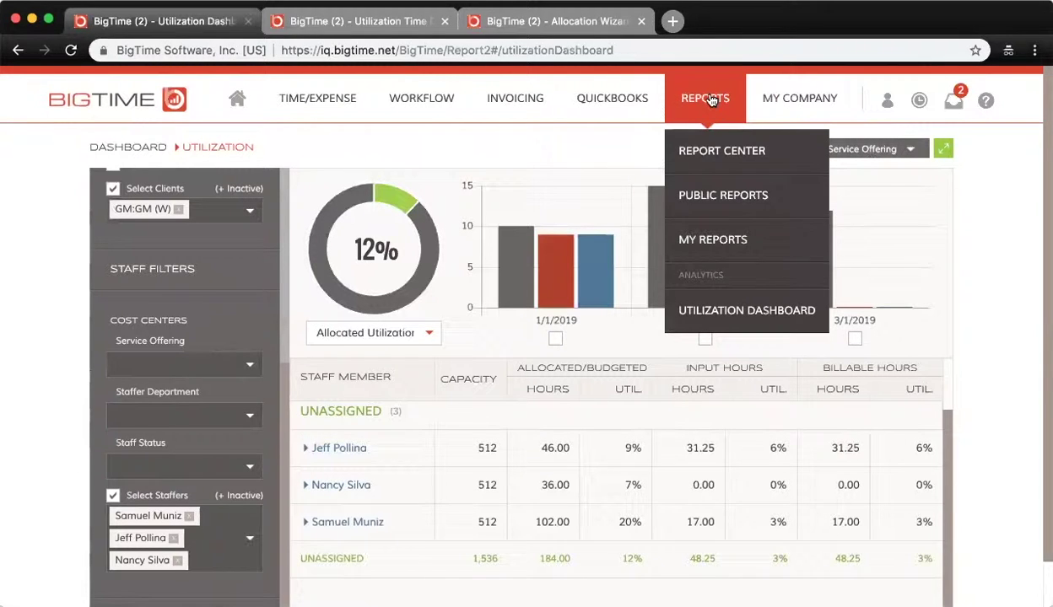
{"action": "left_click", "coordinate": [698, 154]}
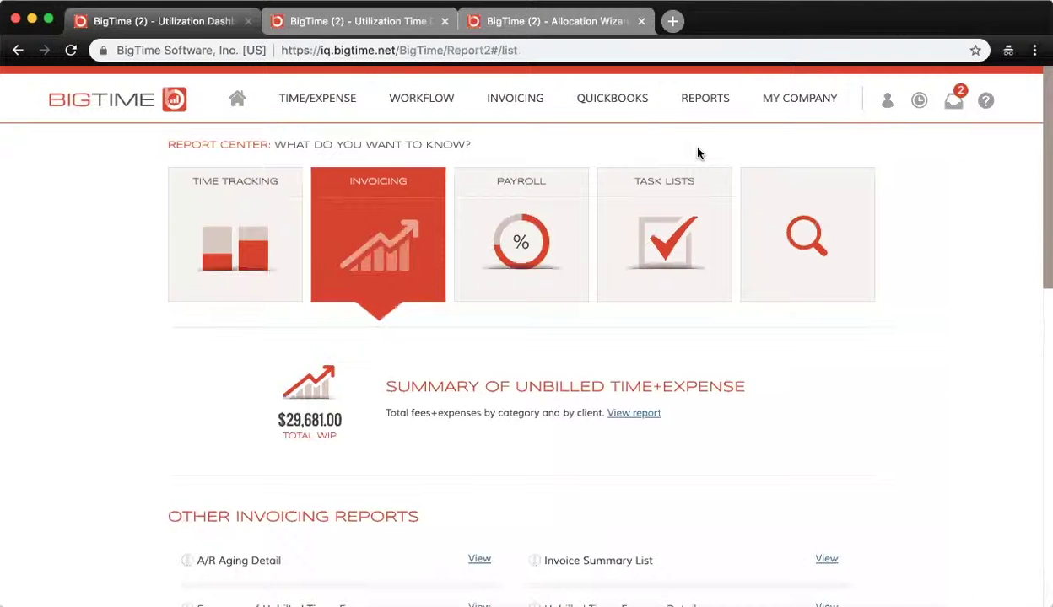
{"action": "scroll", "coordinate": [697, 154], "scroll_direction": "down", "scroll_amount": 5}
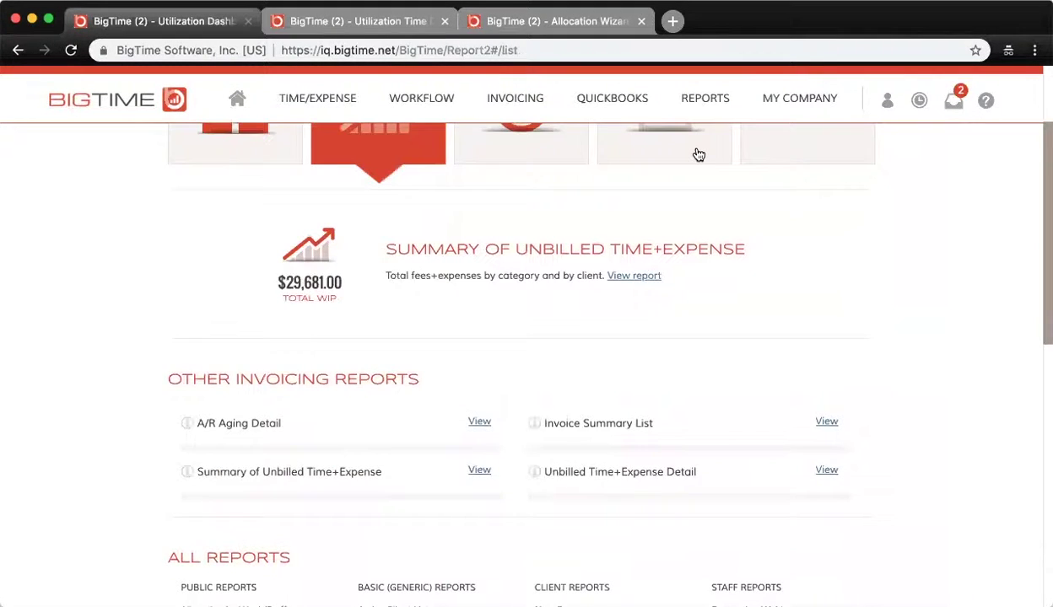
{"action": "scroll", "coordinate": [698, 154], "scroll_direction": "down", "scroll_amount": 2}
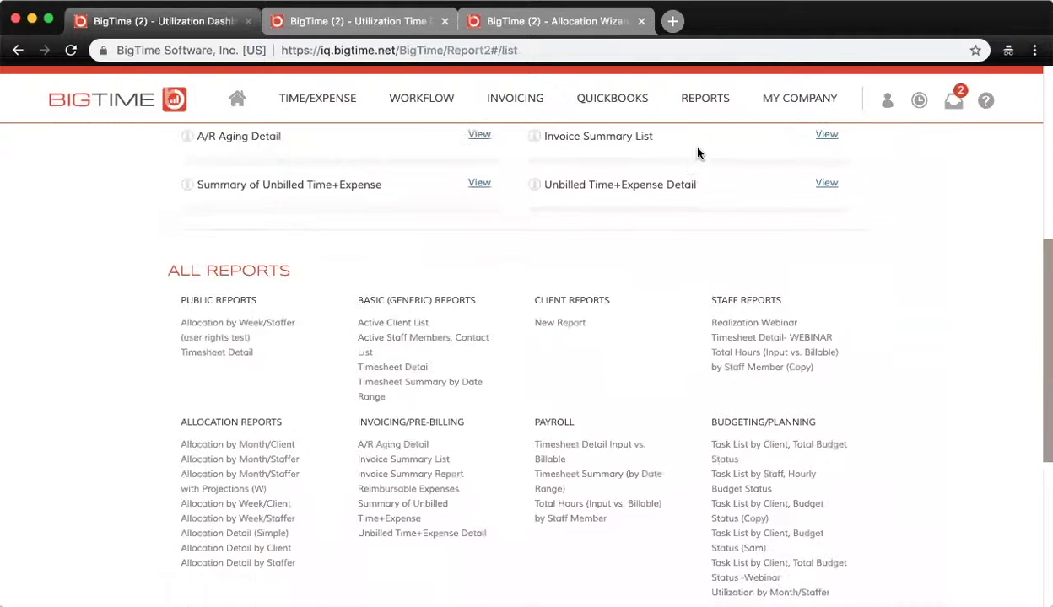
{"action": "scroll", "coordinate": [697, 153], "scroll_direction": "down", "scroll_amount": 2}
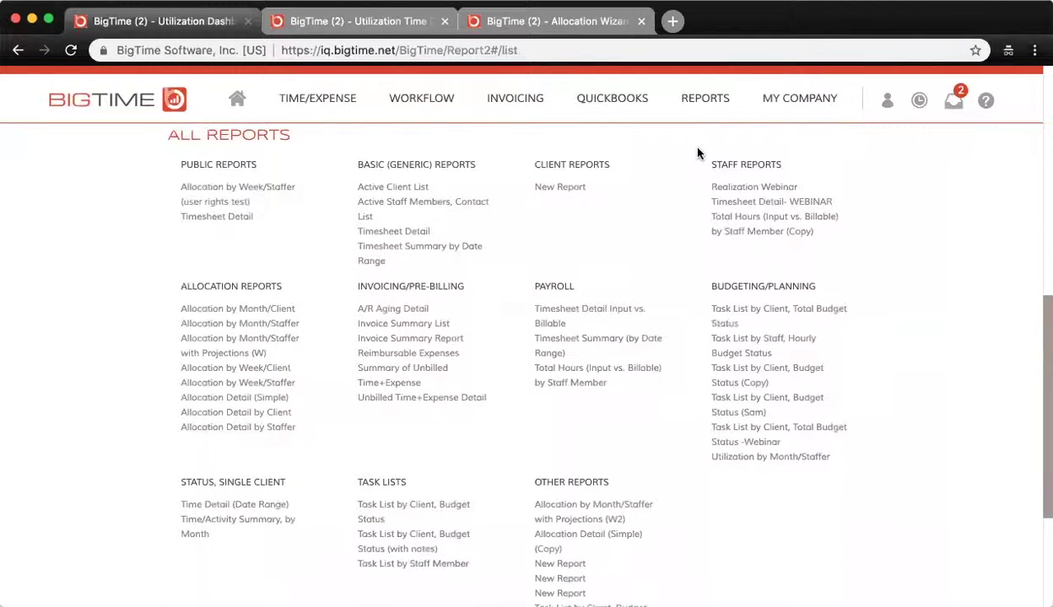
{"action": "scroll", "coordinate": [698, 154], "scroll_direction": "down", "scroll_amount": 1}
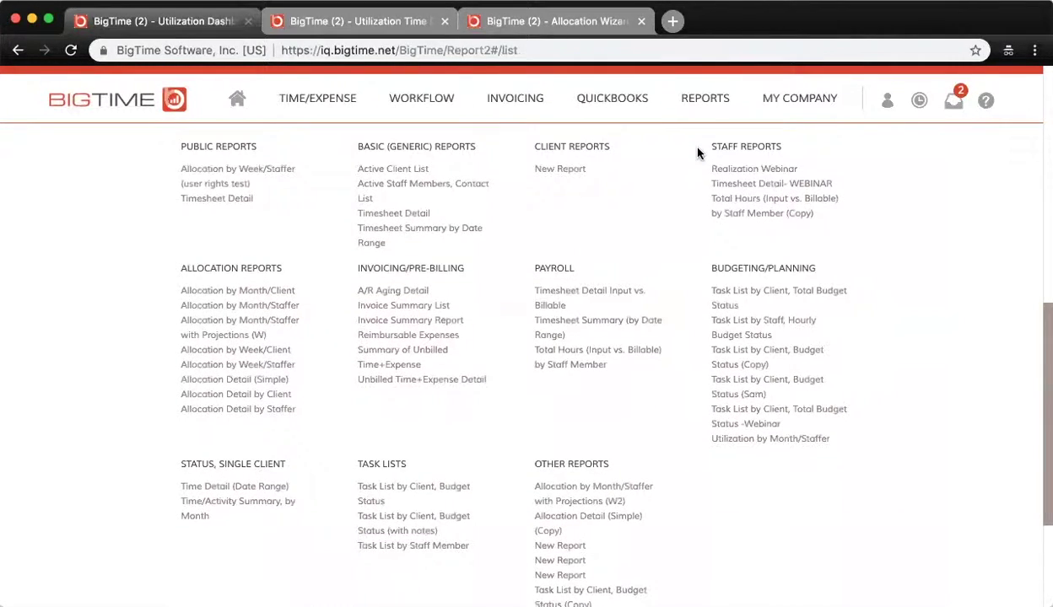
{"action": "left_click", "coordinate": [238, 330]}
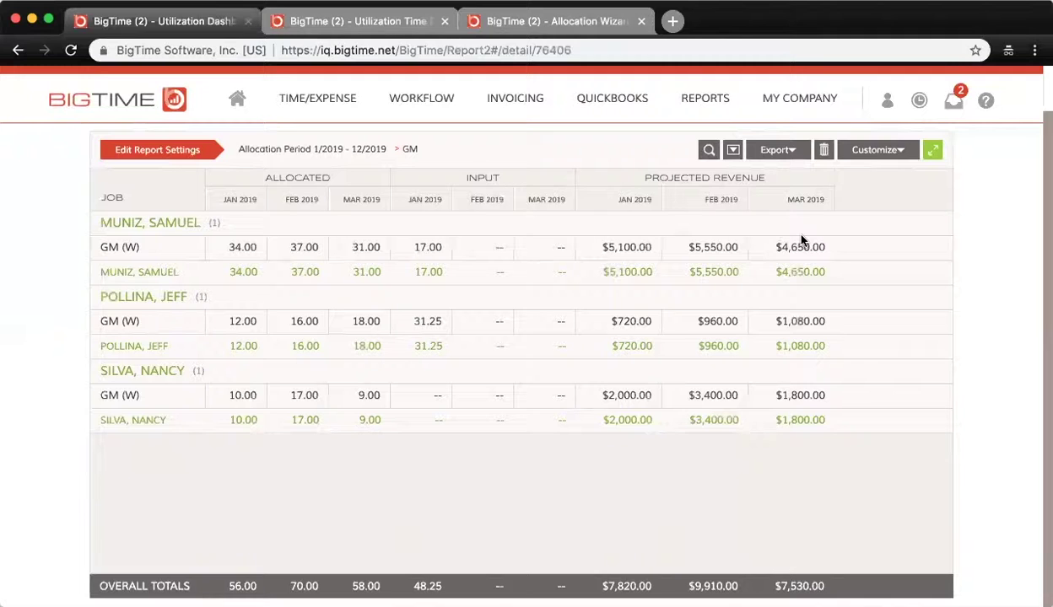
{"action": "scroll", "coordinate": [802, 240], "scroll_direction": "up", "scroll_amount": 1}
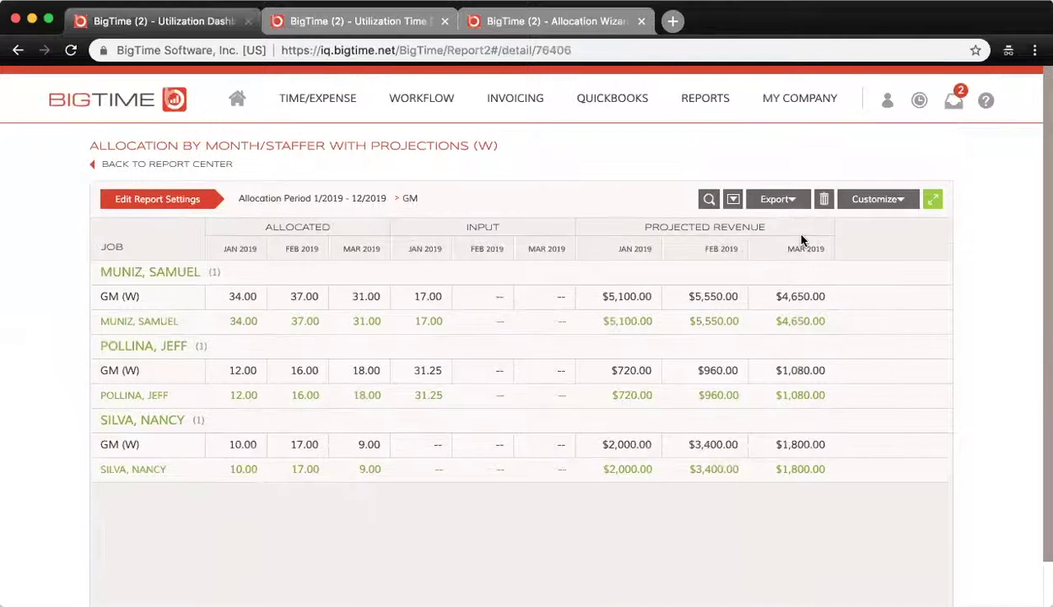
Step: Open the Allocation by Month/Staffer report from the Report Center and create a copy of it for customization
{"action": "left_click", "coordinate": [161, 164]}
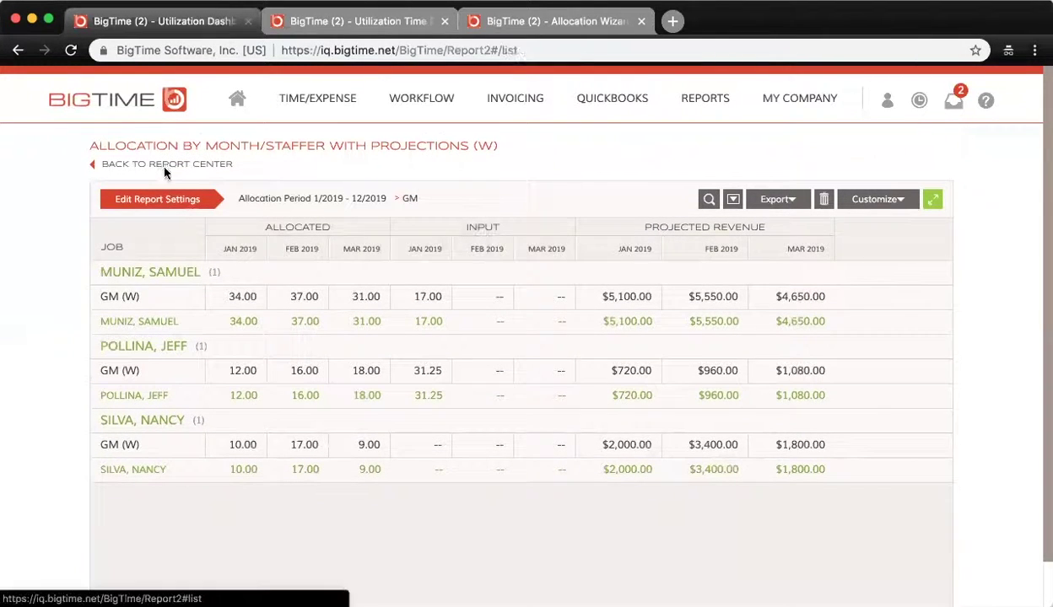
{"action": "scroll", "coordinate": [194, 447], "scroll_direction": "down", "scroll_amount": 5}
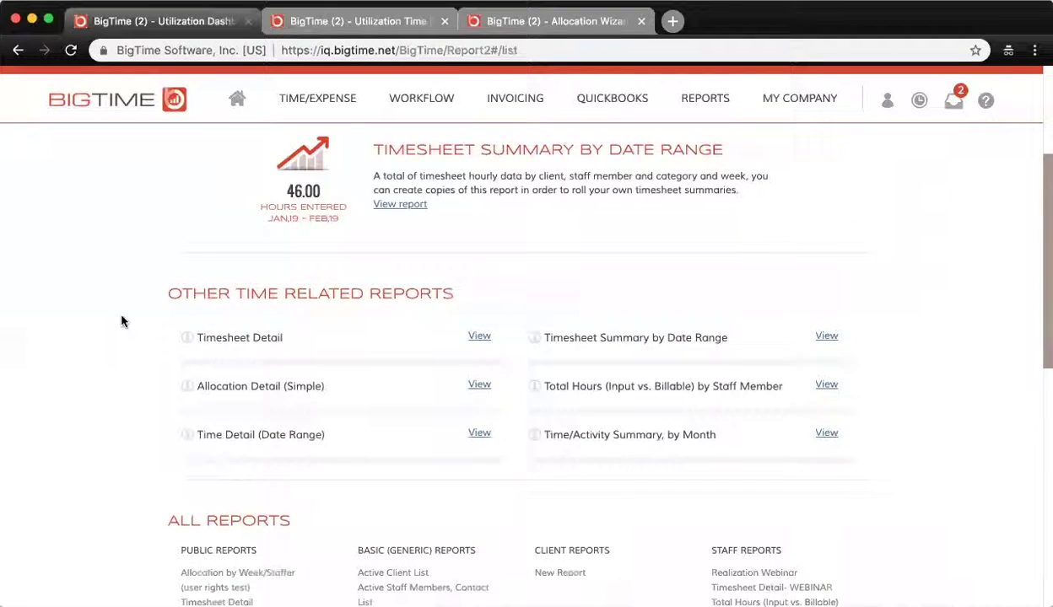
{"action": "scroll", "coordinate": [123, 320], "scroll_direction": "down", "scroll_amount": 6}
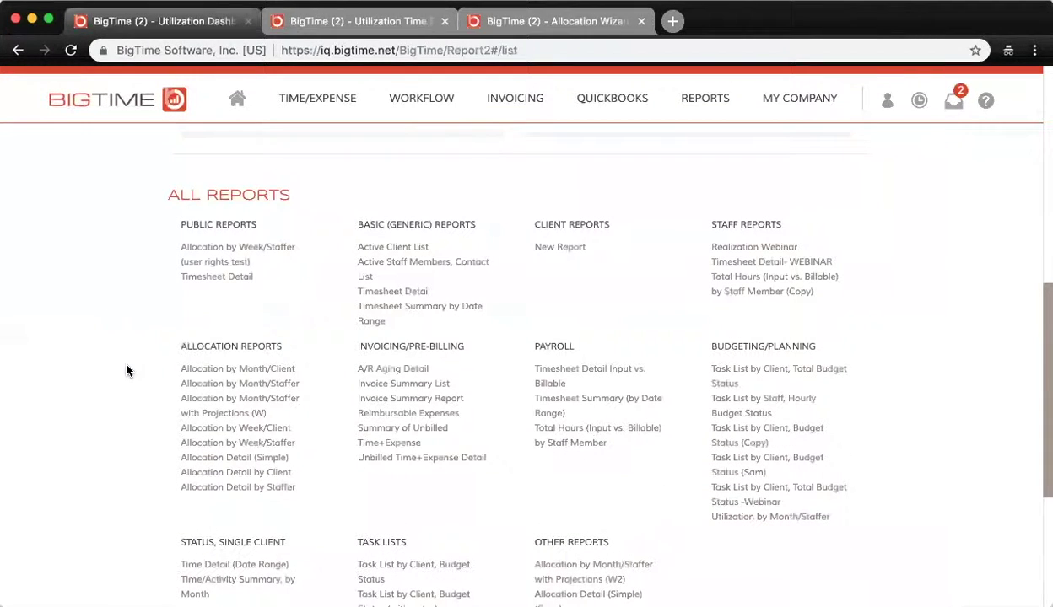
{"action": "left_click", "coordinate": [220, 386]}
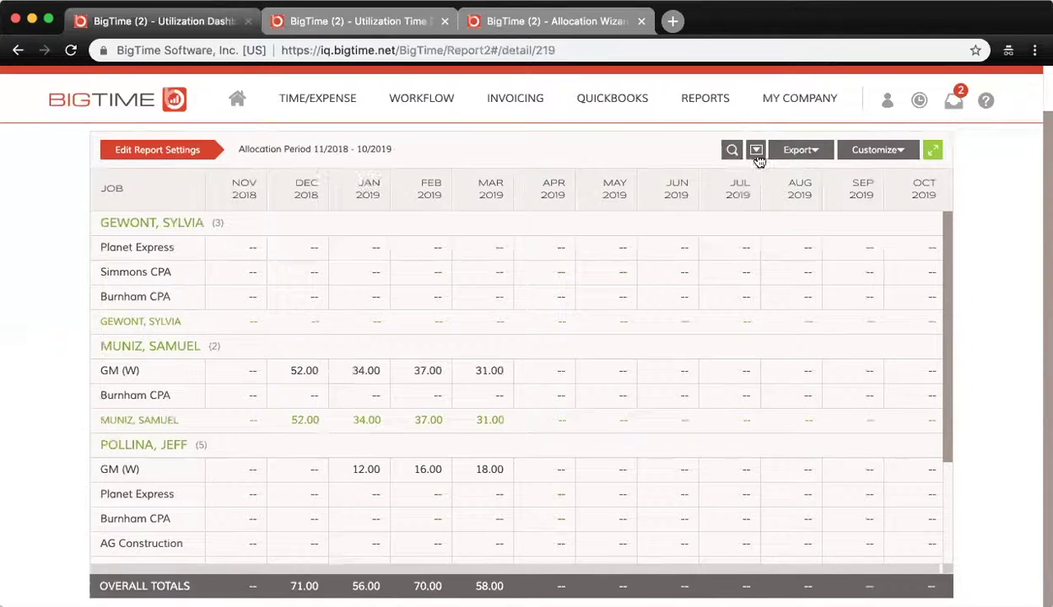
{"action": "left_click", "coordinate": [895, 159]}
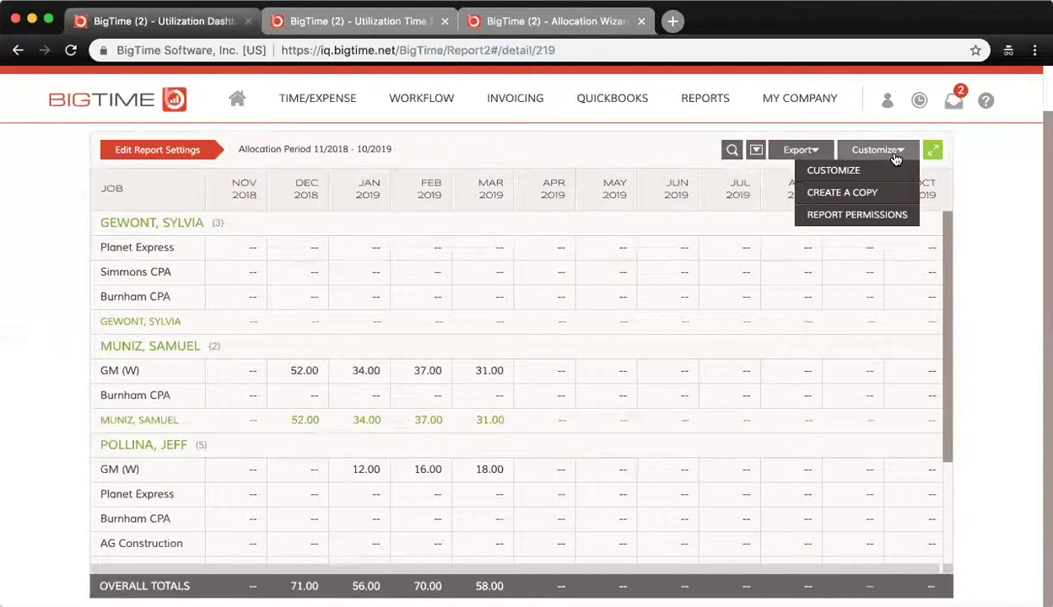
{"action": "left_click", "coordinate": [837, 194]}
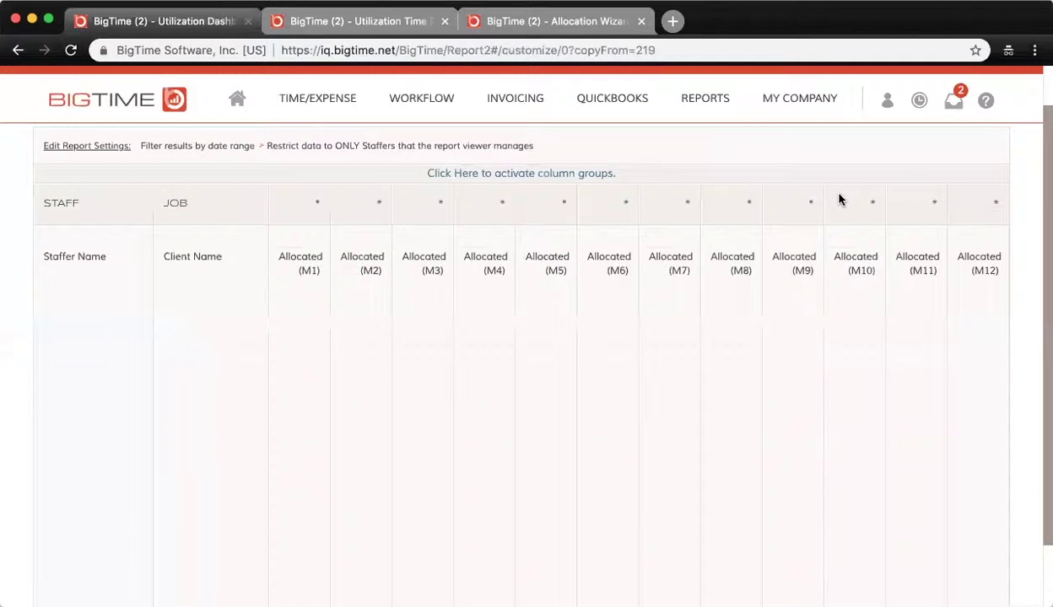
Step: Remove the Allocated (M12), (M11), (M10), (M9) and (M8) columns from the copied report
{"action": "left_click", "coordinate": [948, 344]}
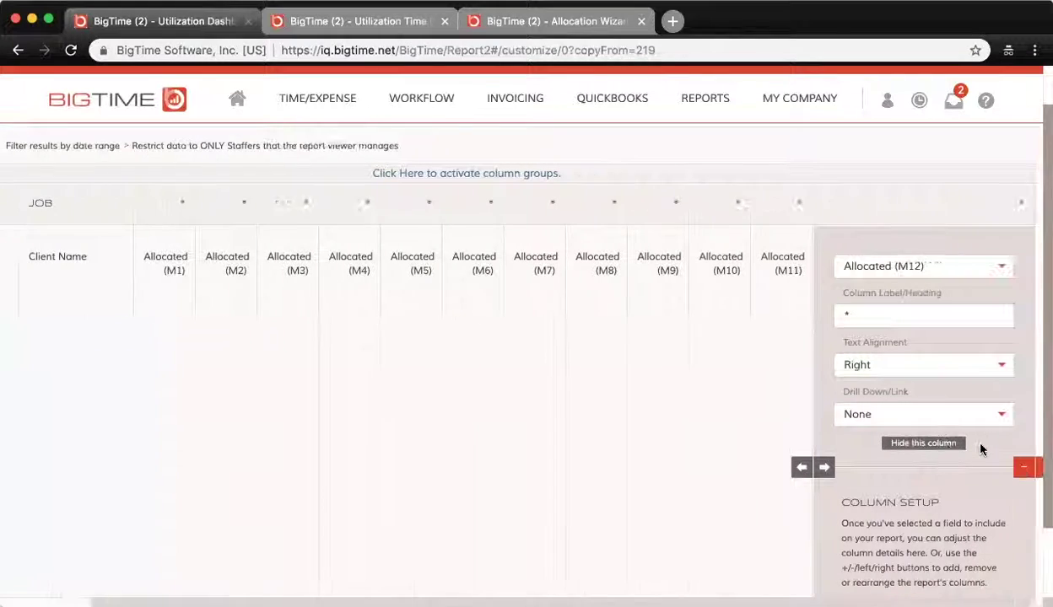
{"action": "left_click", "coordinate": [1006, 467]}
{"action": "left_click", "coordinate": [876, 426]}
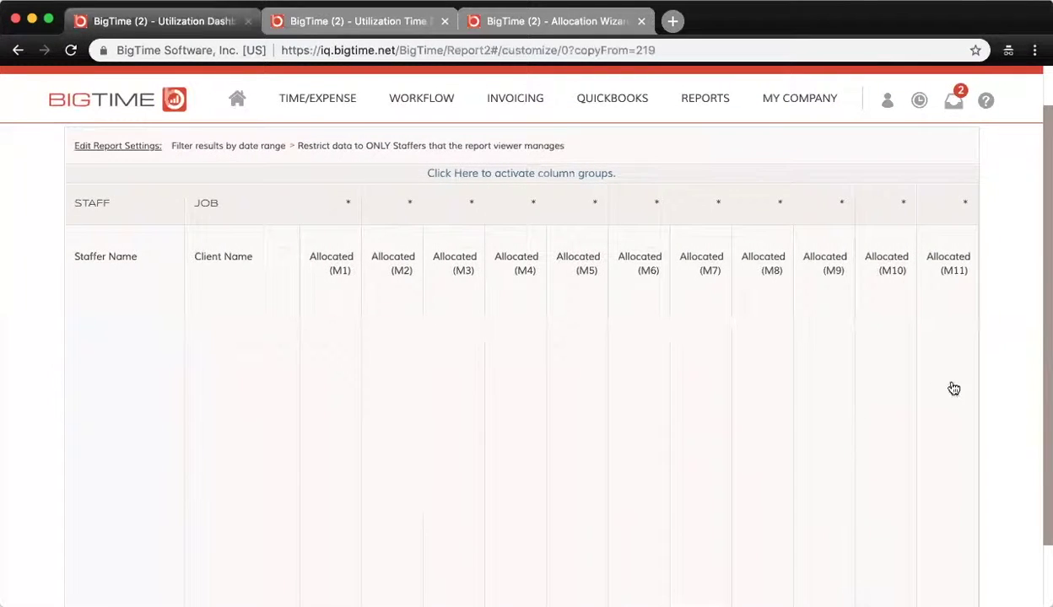
{"action": "left_click", "coordinate": [1006, 467]}
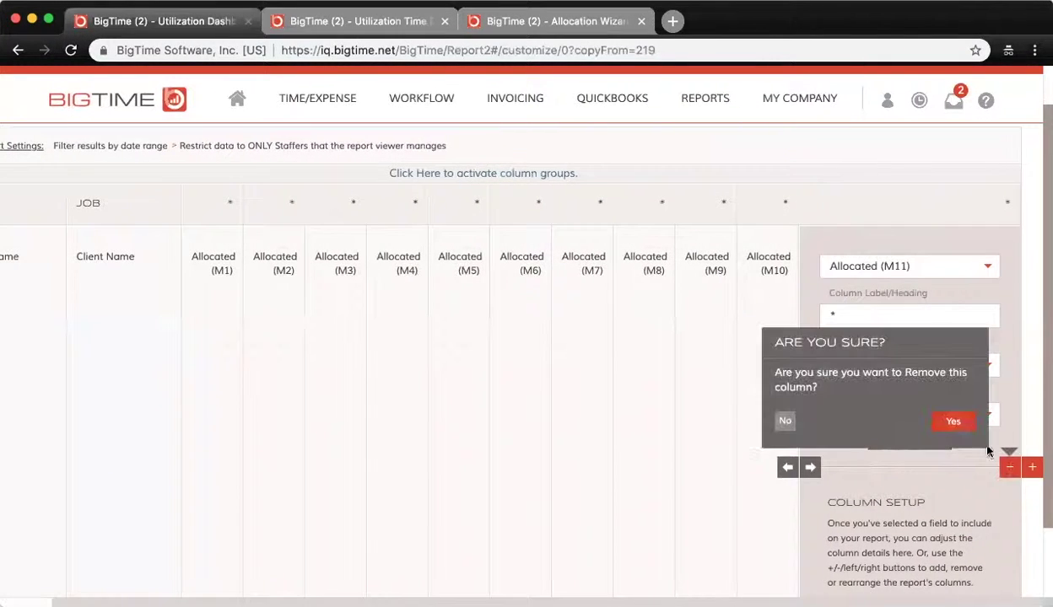
{"action": "left_click", "coordinate": [949, 423]}
{"action": "left_click", "coordinate": [1003, 466]}
{"action": "left_click", "coordinate": [1006, 419]}
{"action": "left_click", "coordinate": [1000, 467]}
{"action": "left_click", "coordinate": [1005, 426]}
{"action": "left_click", "coordinate": [795, 383]}
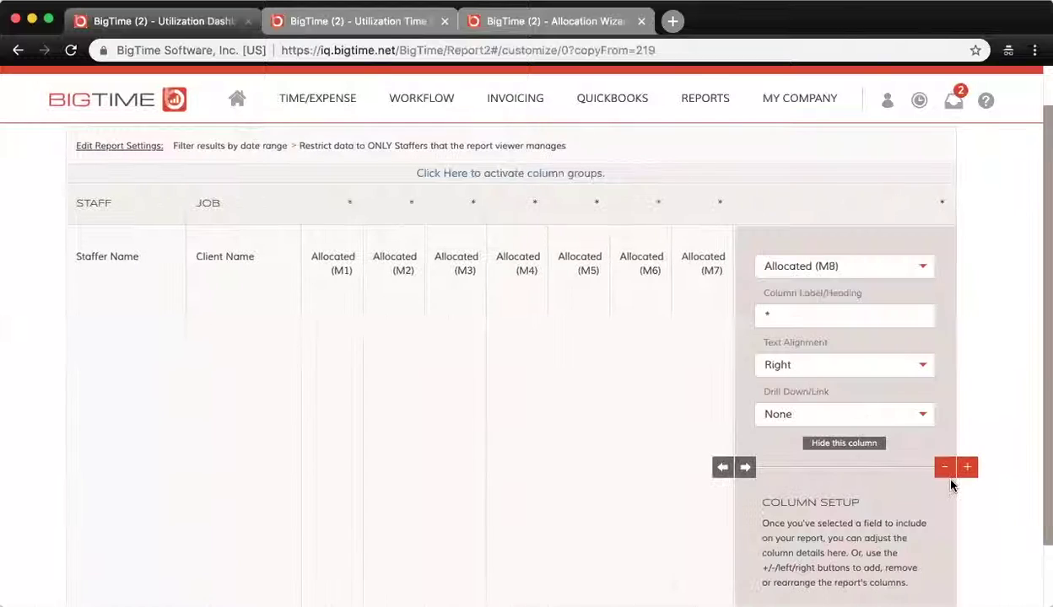
{"action": "left_click", "coordinate": [944, 466]}
{"action": "left_click", "coordinate": [1007, 423]}
Step: Remove the Allocated (M7), (M6), (M5) and (M4) columns from the report layout
{"action": "left_click", "coordinate": [713, 371]}
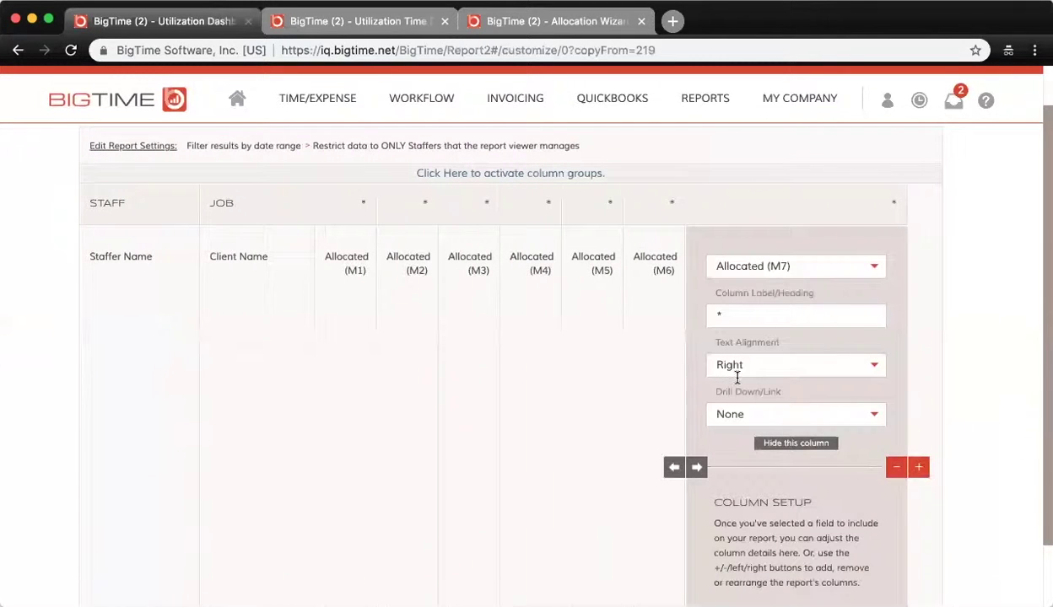
{"action": "left_click", "coordinate": [895, 467]}
{"action": "left_click", "coordinate": [974, 421]}
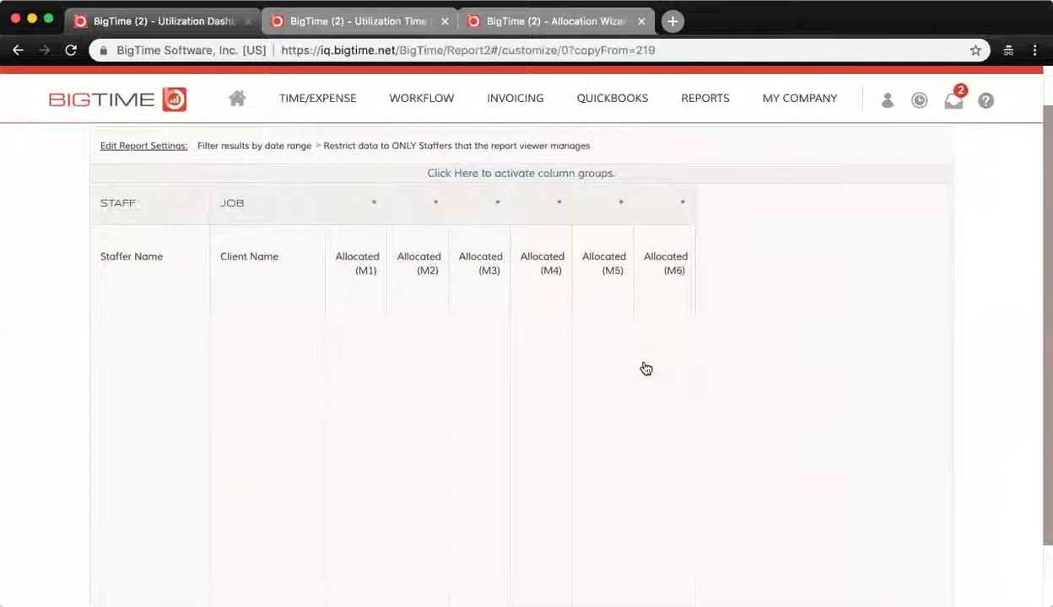
{"action": "left_click", "coordinate": [644, 366]}
{"action": "left_click", "coordinate": [834, 466]}
{"action": "left_click", "coordinate": [913, 421]}
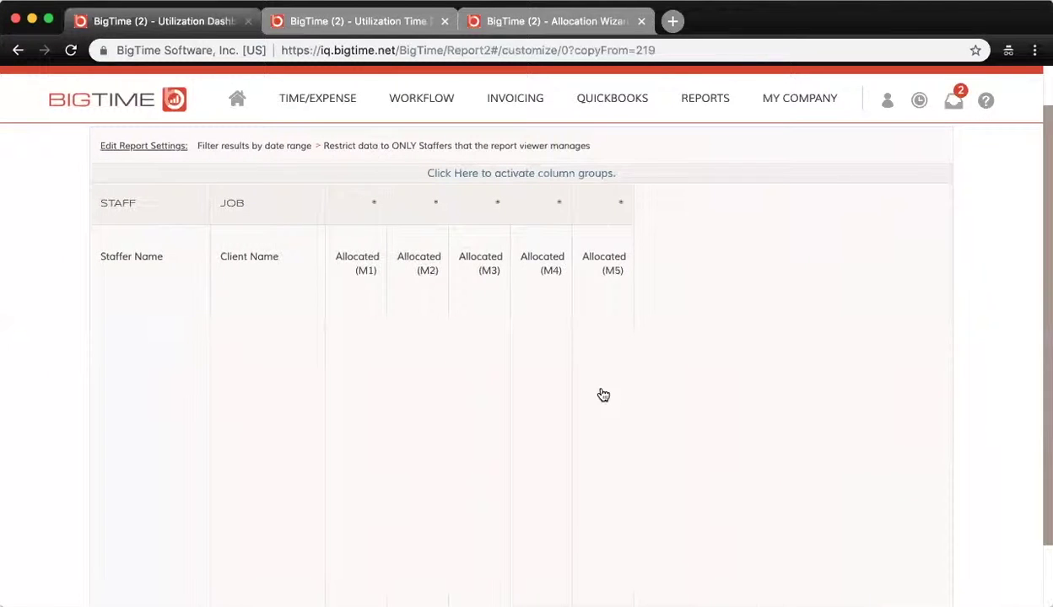
{"action": "left_click", "coordinate": [602, 395]}
{"action": "left_click", "coordinate": [773, 466]}
{"action": "left_click", "coordinate": [850, 421]}
{"action": "left_click", "coordinate": [534, 398]}
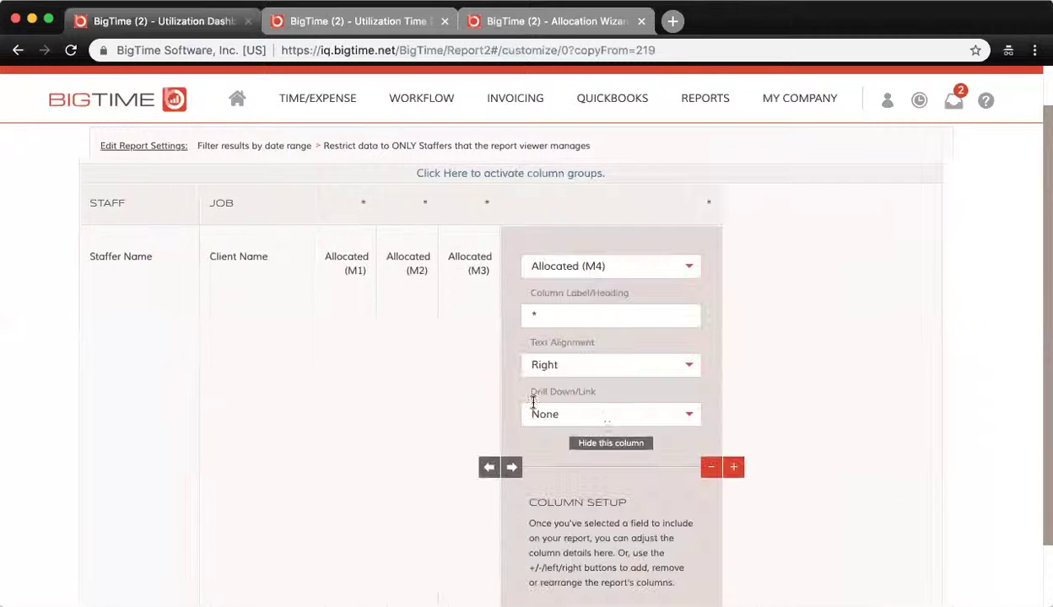
{"action": "left_click", "coordinate": [708, 466]}
{"action": "left_click", "coordinate": [786, 420]}
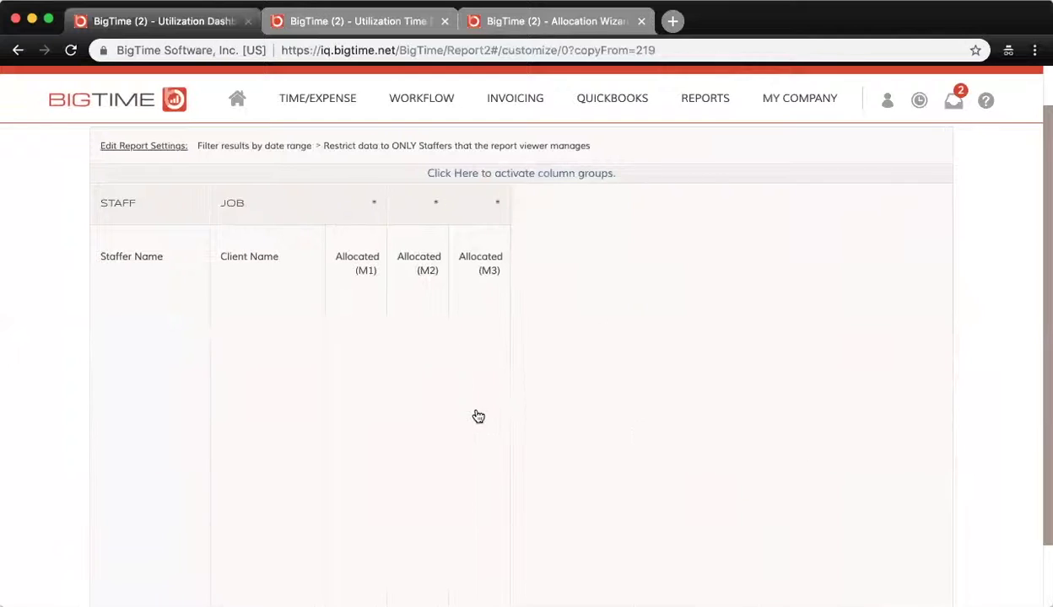
Step: Add the Input (M1), Input (M2) and Input (M3) columns after Allocated (M3), filtering the available fields by "inpu"
{"action": "left_click", "coordinate": [470, 405]}
{"action": "left_click", "coordinate": [677, 473]}
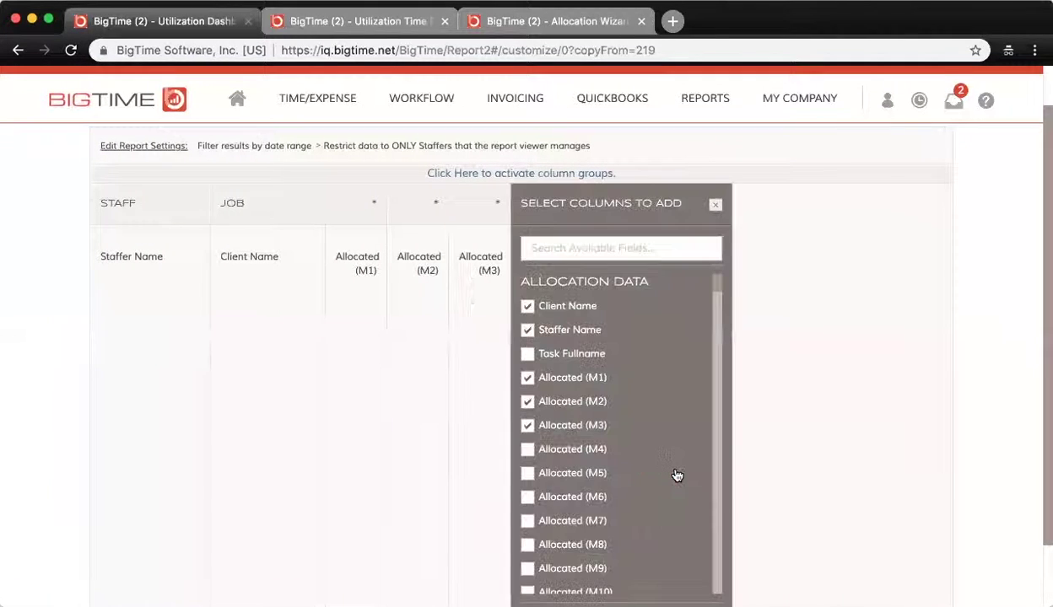
{"action": "left_click", "coordinate": [620, 247]}
{"action": "type", "text": "inpu"}
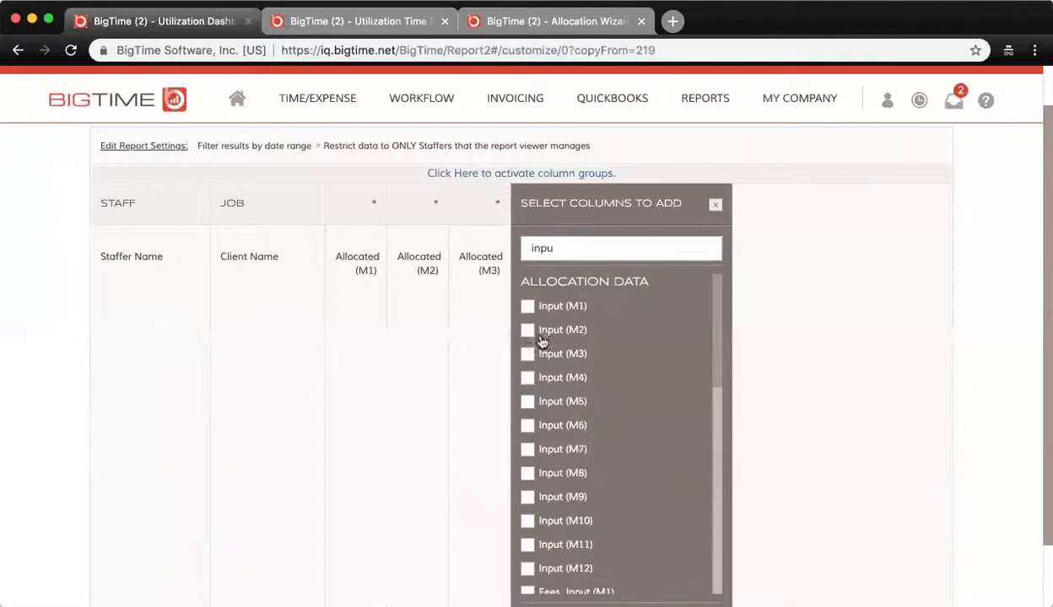
{"action": "left_click", "coordinate": [527, 306]}
{"action": "left_click", "coordinate": [589, 330]}
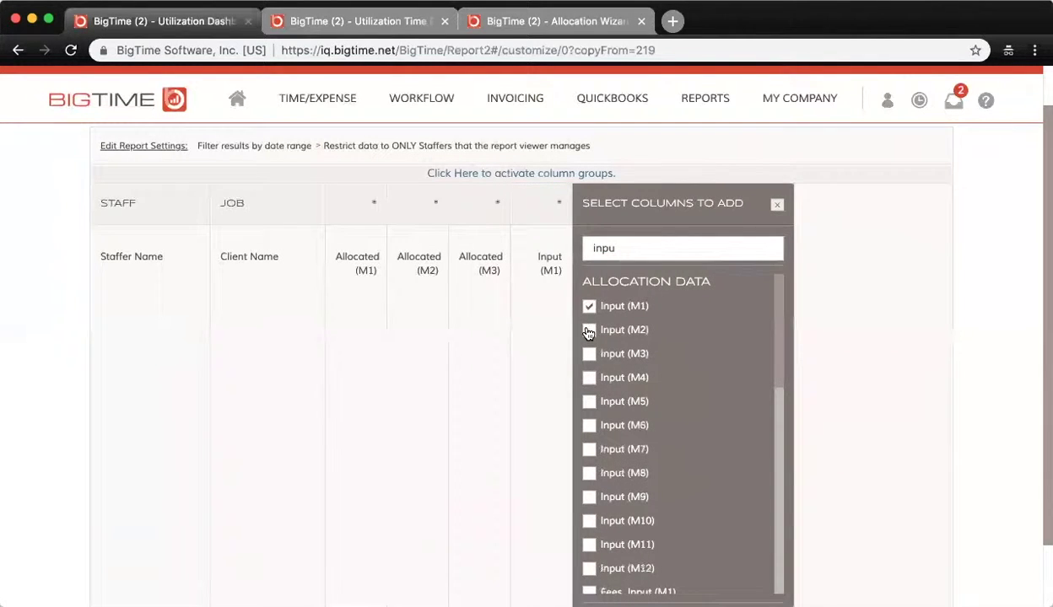
{"action": "left_click", "coordinate": [664, 361]}
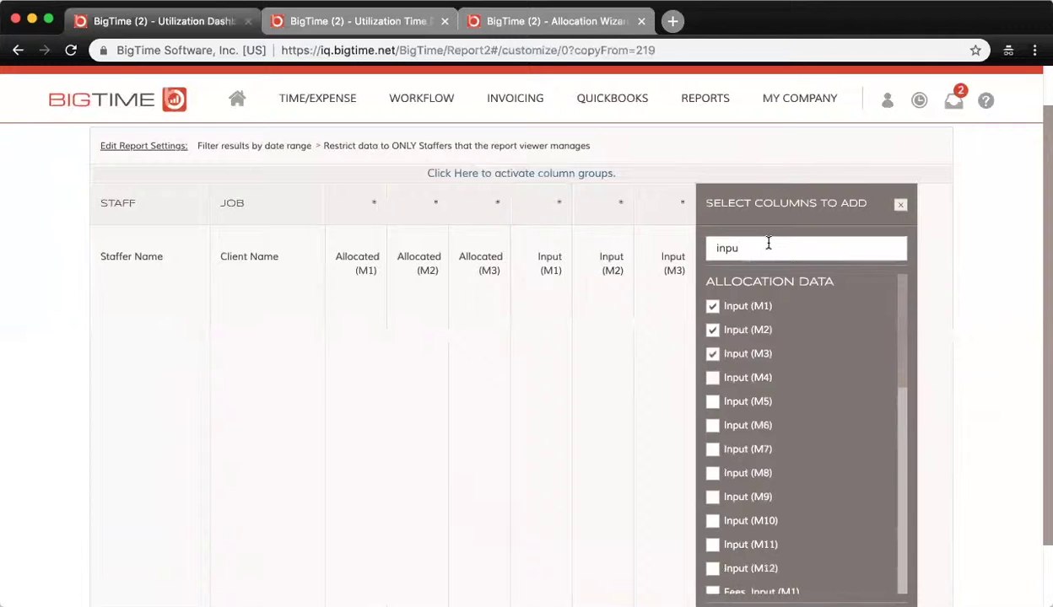
Step: Add the Allocated Fees (M1), (M2) and (M3) columns after Input (M3) and finish the column selection
{"action": "left_click_drag", "start_coordinate": [769, 242], "coordinate": [638, 250]}
{"action": "scroll", "coordinate": [775, 434], "scroll_direction": "down", "scroll_amount": 7}
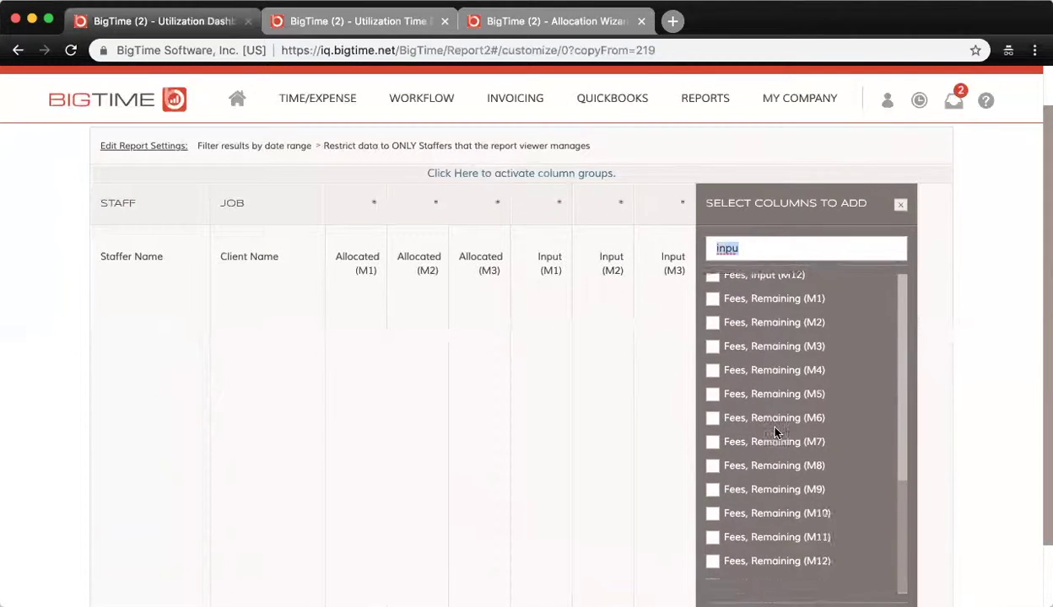
{"action": "scroll", "coordinate": [775, 432], "scroll_direction": "up", "scroll_amount": 5}
{"action": "key", "text": "BackSpace"}
{"action": "type", "text": "all"}
{"action": "scroll", "coordinate": [763, 361], "scroll_direction": "down", "scroll_amount": 3}
{"action": "scroll", "coordinate": [764, 361], "scroll_direction": "down", "scroll_amount": 4}
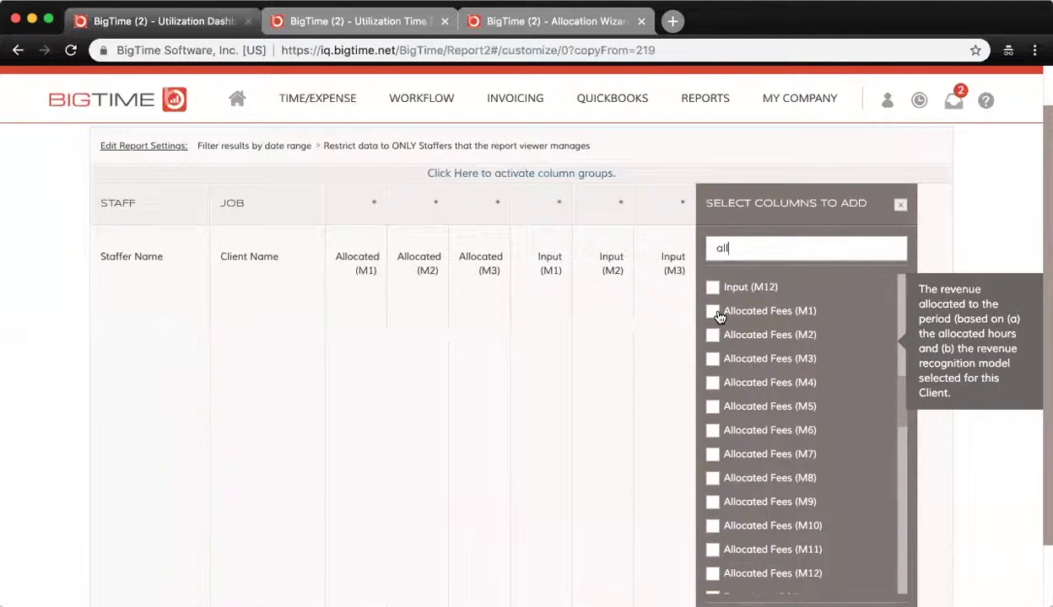
{"action": "left_click", "coordinate": [716, 313]}
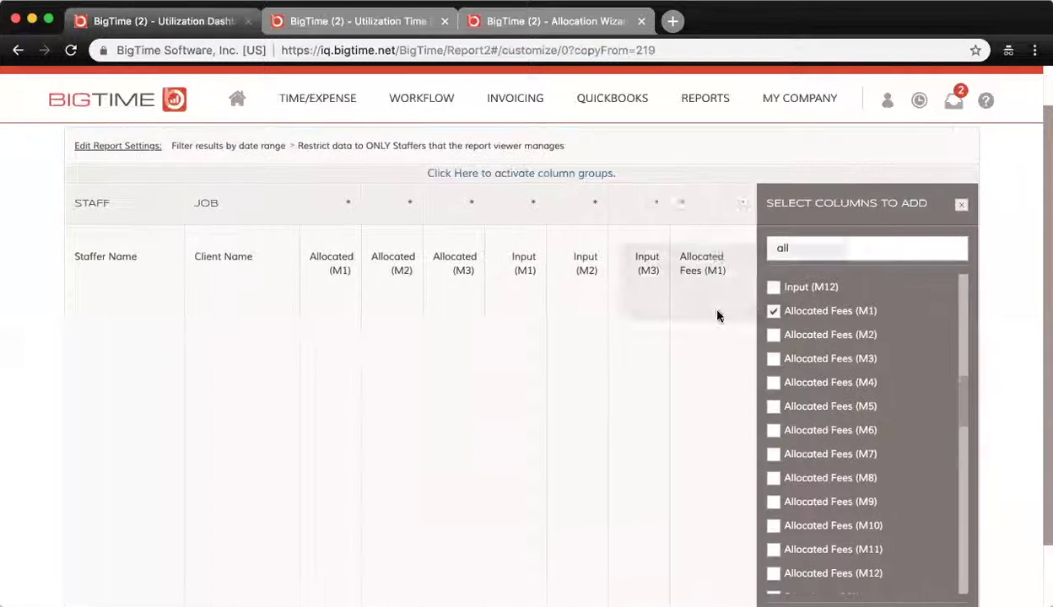
{"action": "left_click", "coordinate": [773, 335]}
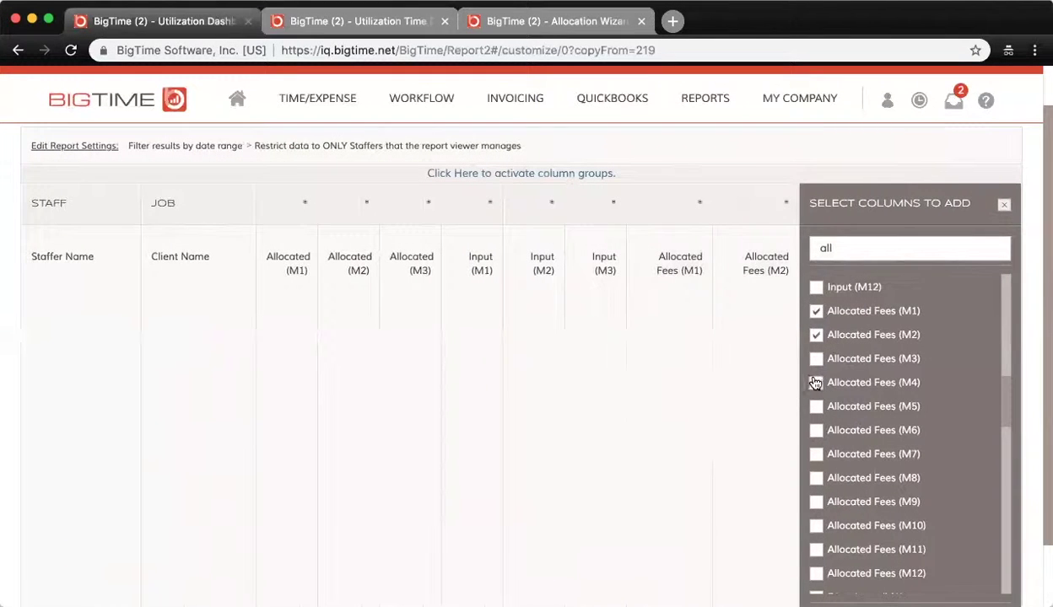
{"action": "left_click", "coordinate": [816, 358]}
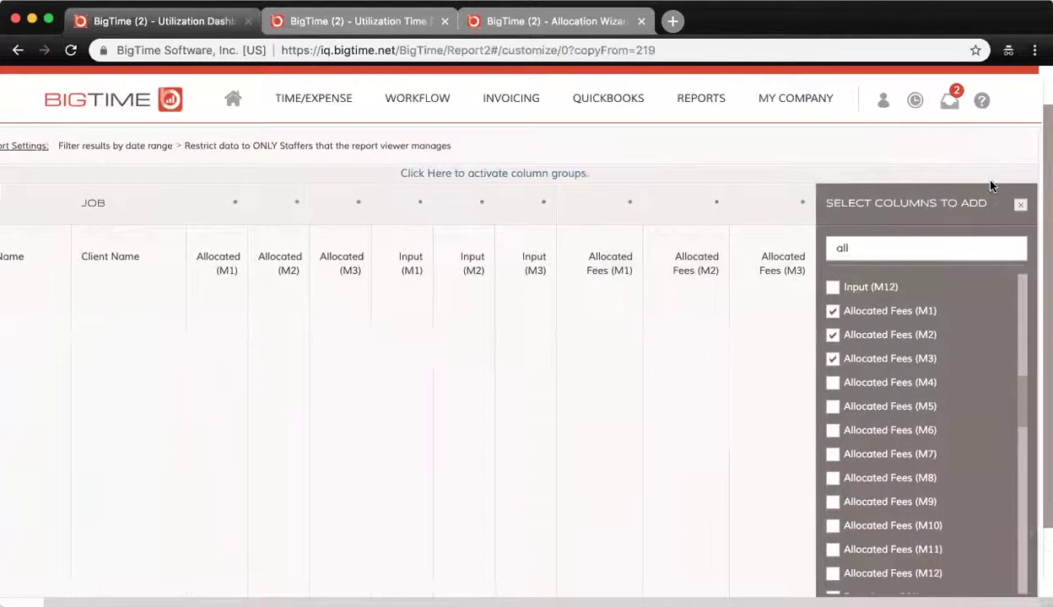
{"action": "left_click", "coordinate": [1023, 206]}
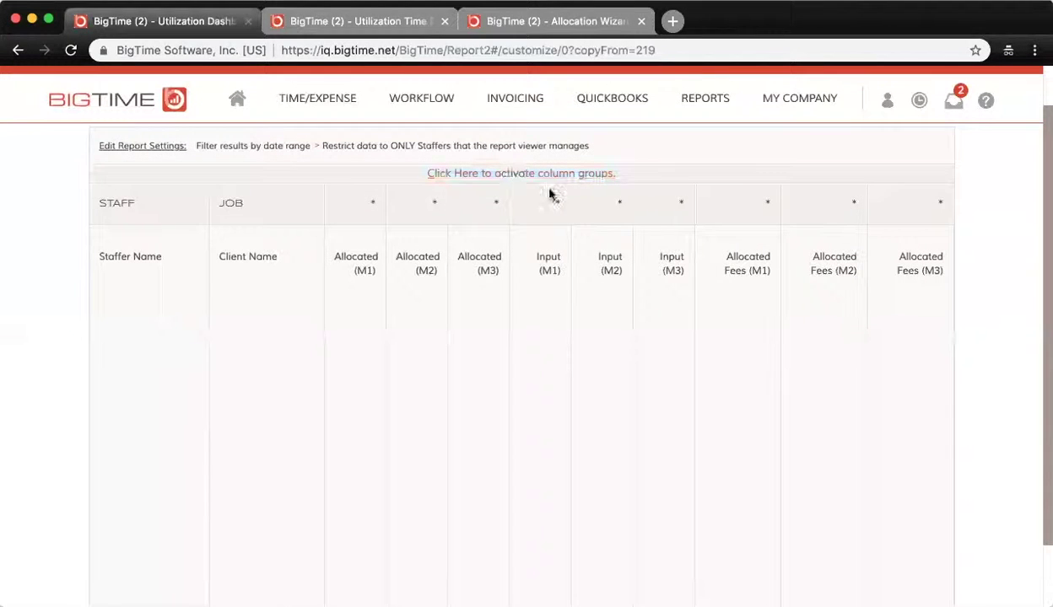
Step: Activate column groups and give the Allocated (M1) column the group heading "Allocated"
{"action": "left_click", "coordinate": [525, 178]}
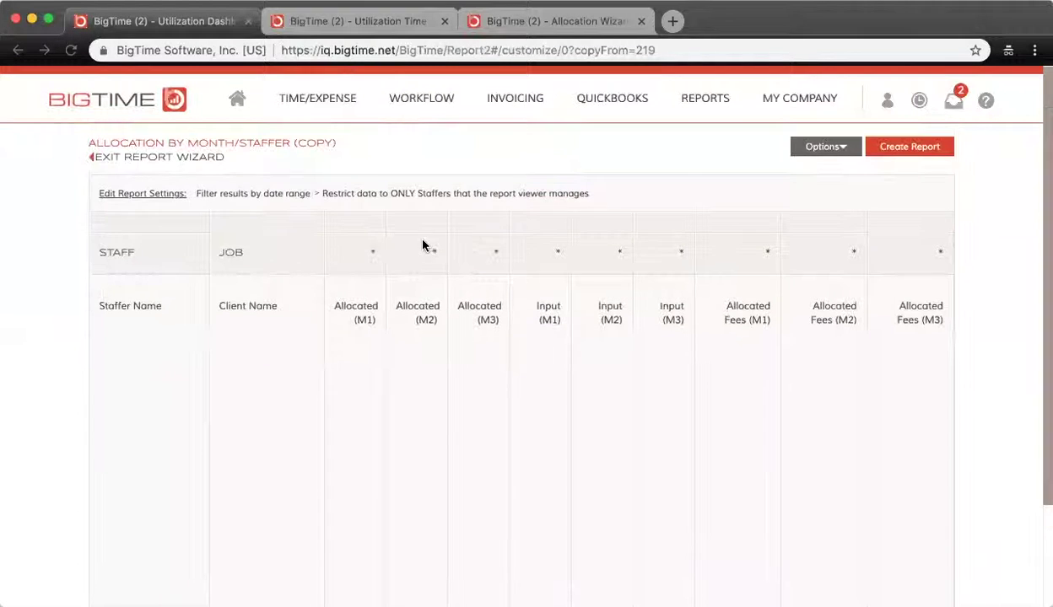
{"action": "left_click", "coordinate": [346, 339]}
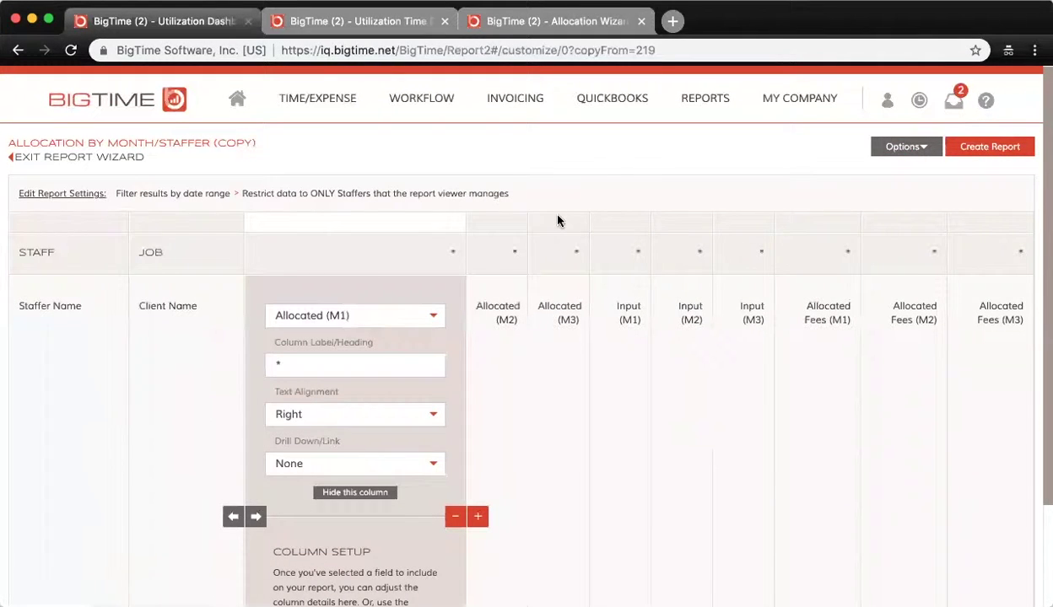
{"action": "left_click", "coordinate": [426, 219]}
{"action": "type", "text": "Allocated"}
{"action": "left_click", "coordinate": [481, 350]}
{"action": "scroll", "coordinate": [478, 422], "scroll_direction": "down", "scroll_amount": 2}
{"action": "left_click", "coordinate": [429, 571]}
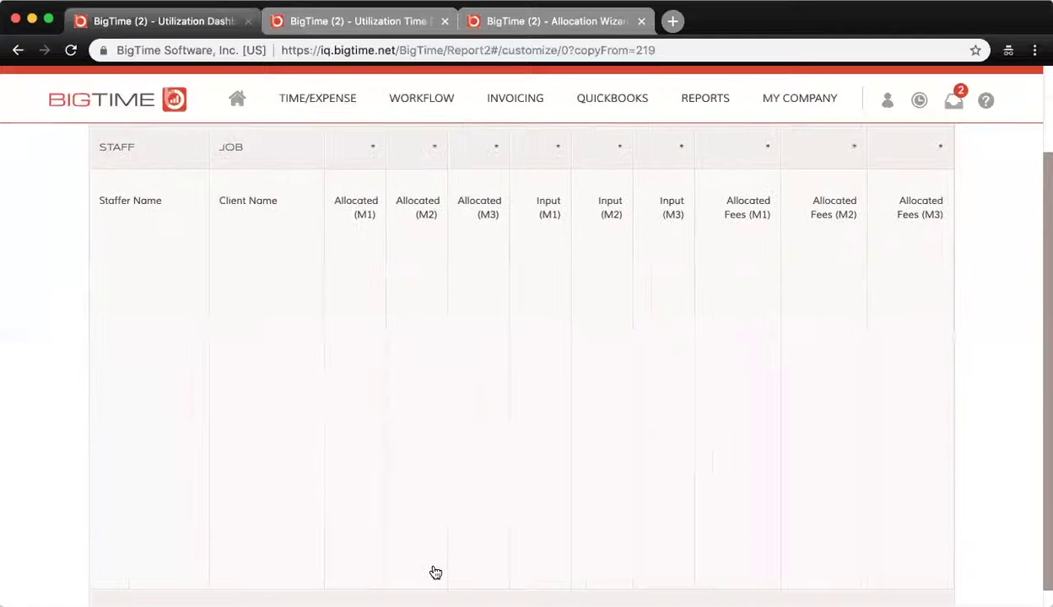
Step: Check and save the Allocated group heading, and extend it across the Allocated (M2) and (M3) columns
{"action": "left_click", "coordinate": [378, 259]}
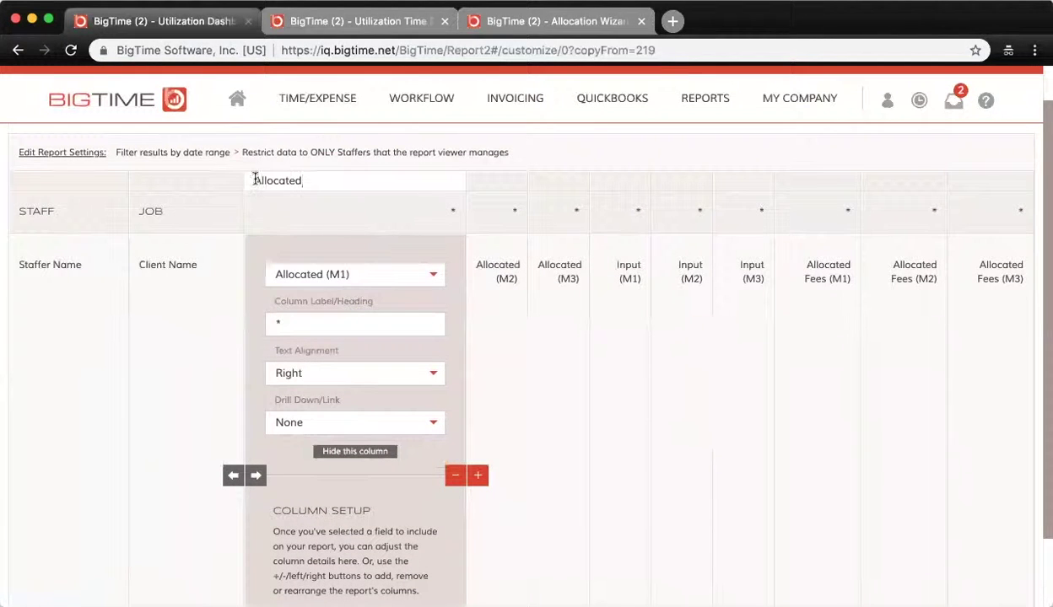
{"action": "scroll", "coordinate": [345, 184], "scroll_direction": "down", "scroll_amount": 1}
{"action": "scroll", "coordinate": [345, 184], "scroll_direction": "down", "scroll_amount": 2}
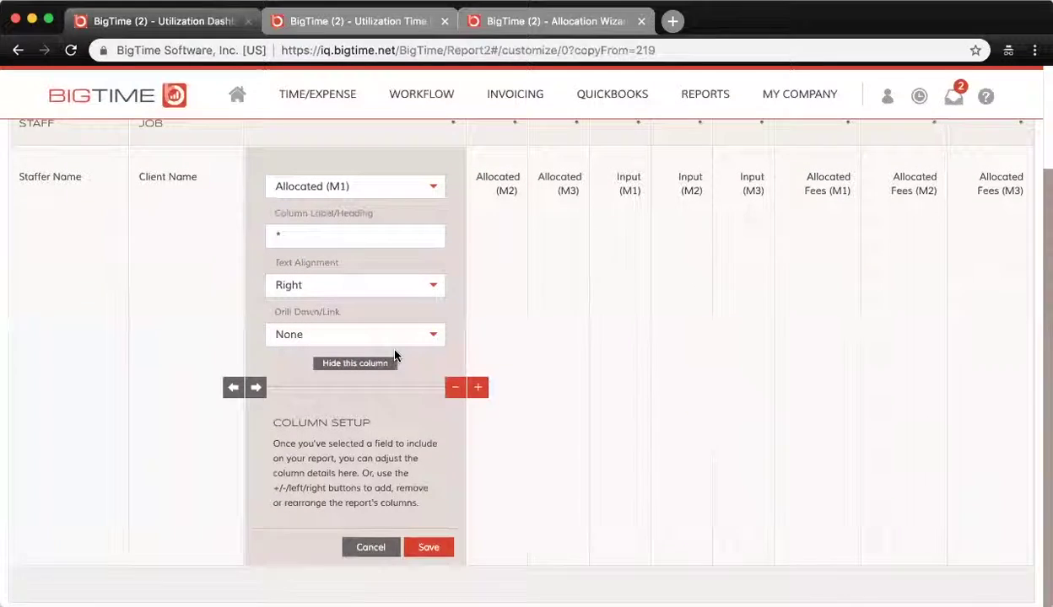
{"action": "left_click", "coordinate": [422, 544]}
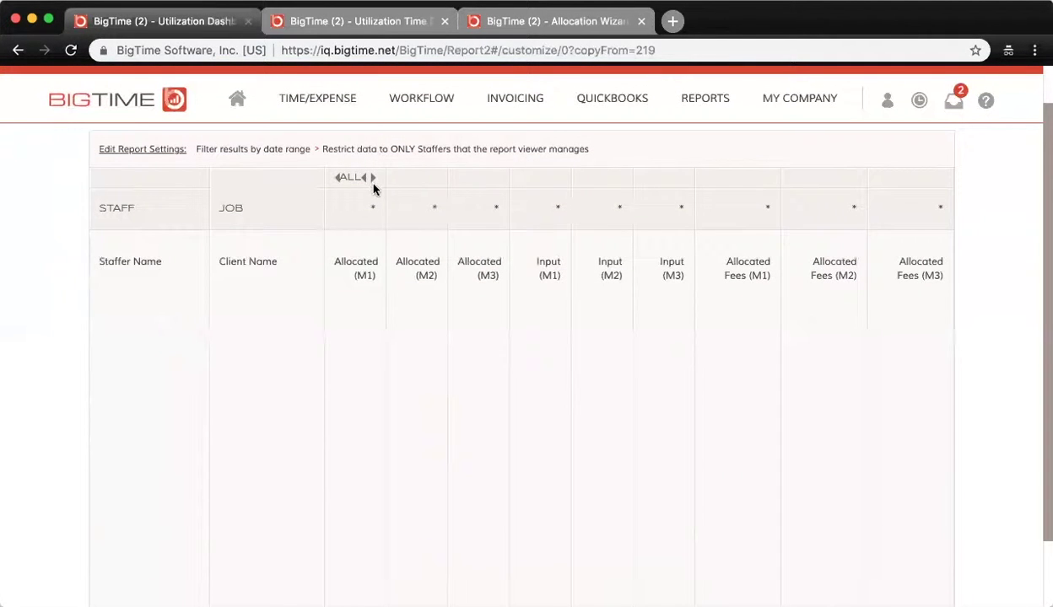
{"action": "left_click", "coordinate": [432, 178]}
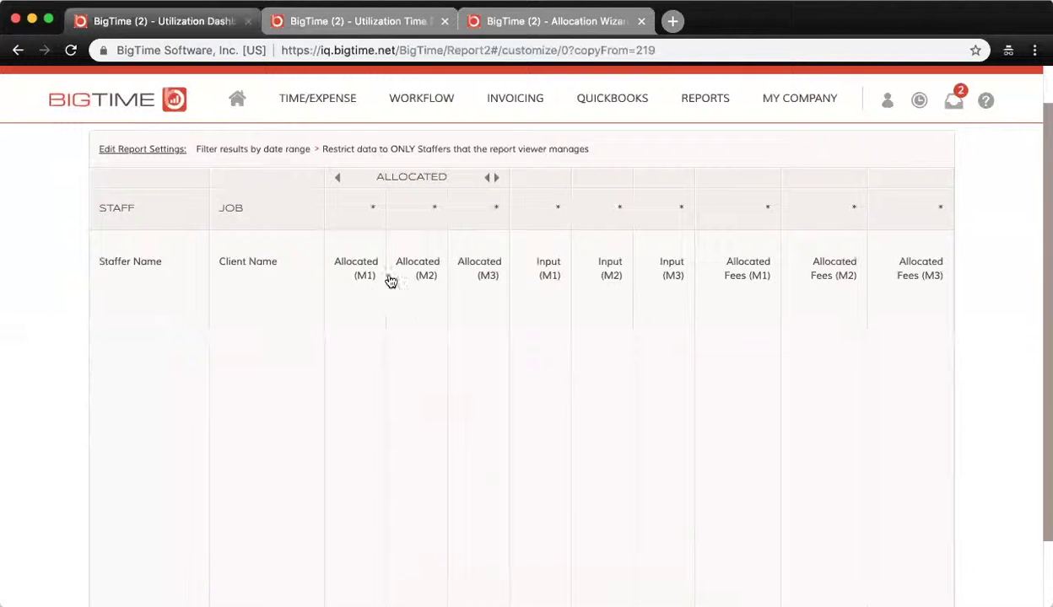
Step: Give the Input (M1) column the group heading "Input" and extend the group across Input (M2) and (M3)
{"action": "left_click", "coordinate": [528, 291]}
{"action": "left_click", "coordinate": [495, 181]}
{"action": "type", "text": "Input"}
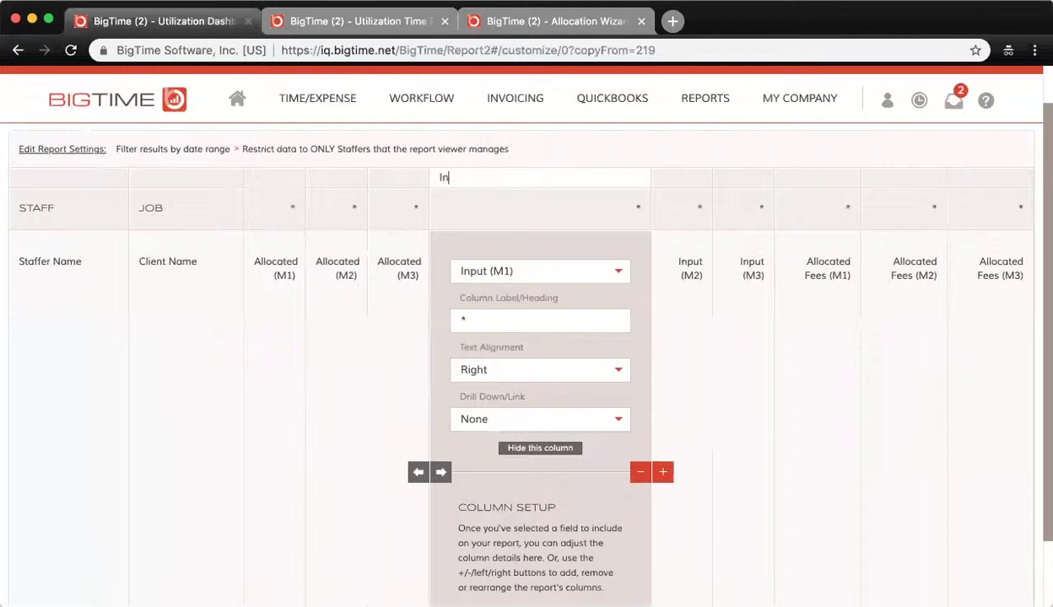
{"action": "scroll", "coordinate": [512, 345], "scroll_direction": "down", "scroll_amount": 2}
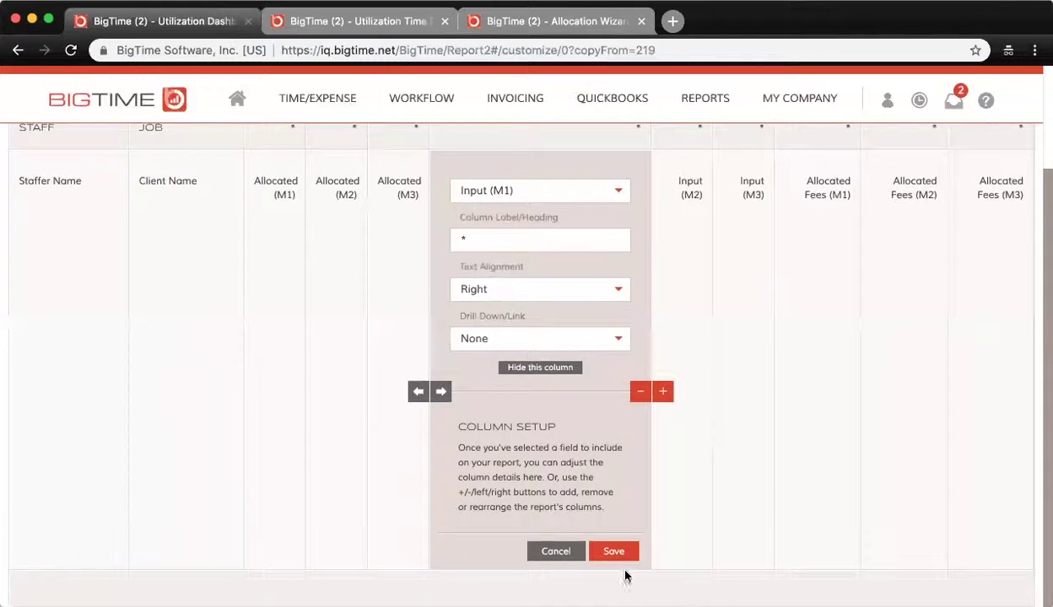
{"action": "left_click", "coordinate": [618, 559]}
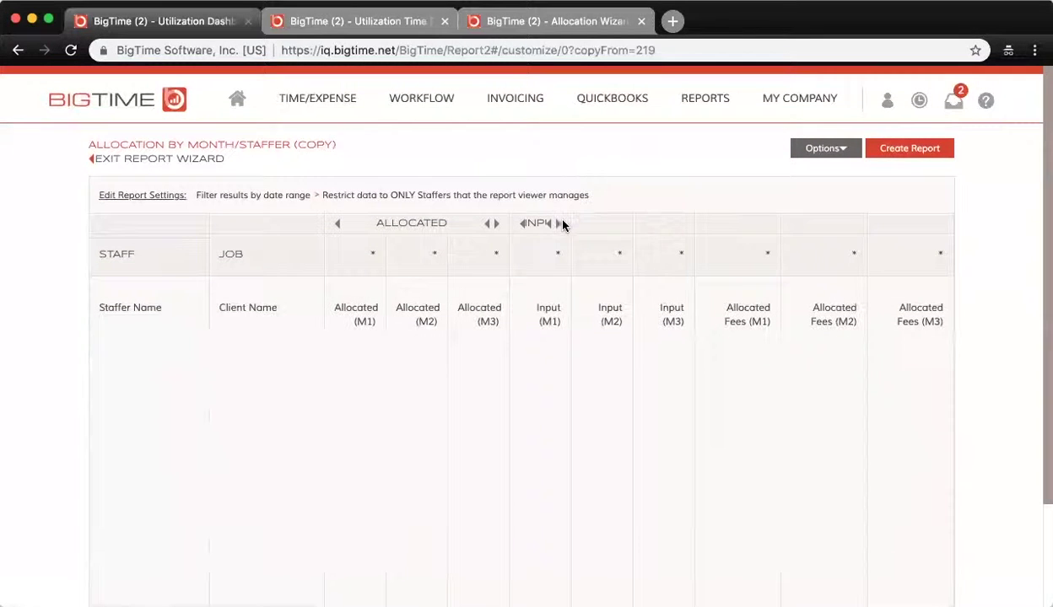
{"action": "left_click", "coordinate": [559, 223]}
{"action": "left_click", "coordinate": [618, 223]}
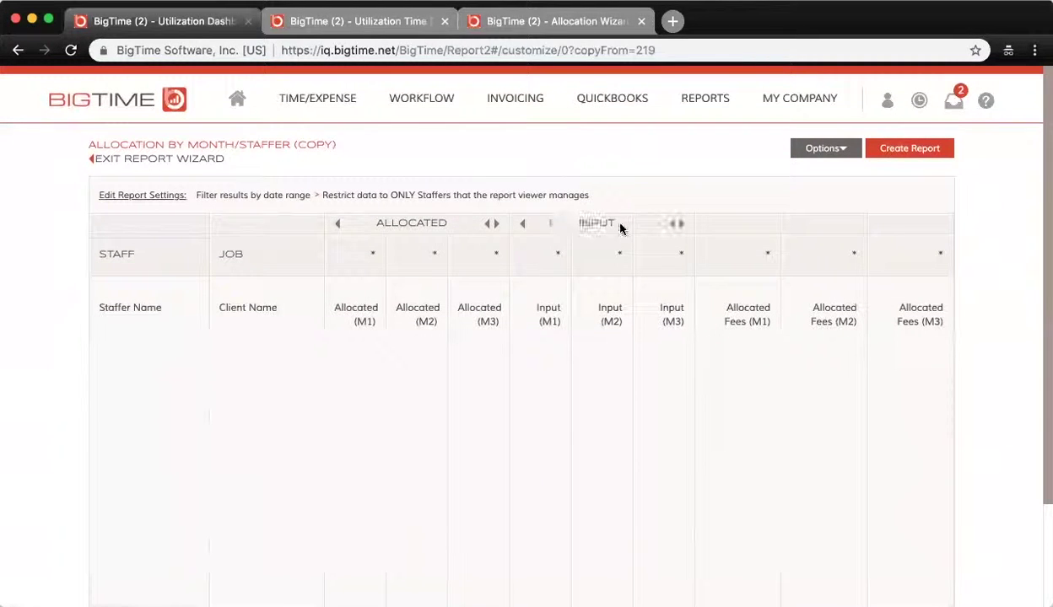
Step: Give Allocated Fees (M1) the group heading "Projected Revenue" and extend the group across Allocated Fees (M2) and (M3)
{"action": "left_click", "coordinate": [750, 394]}
{"action": "left_click", "coordinate": [733, 225]}
{"action": "type", "text": "Projected REv"}
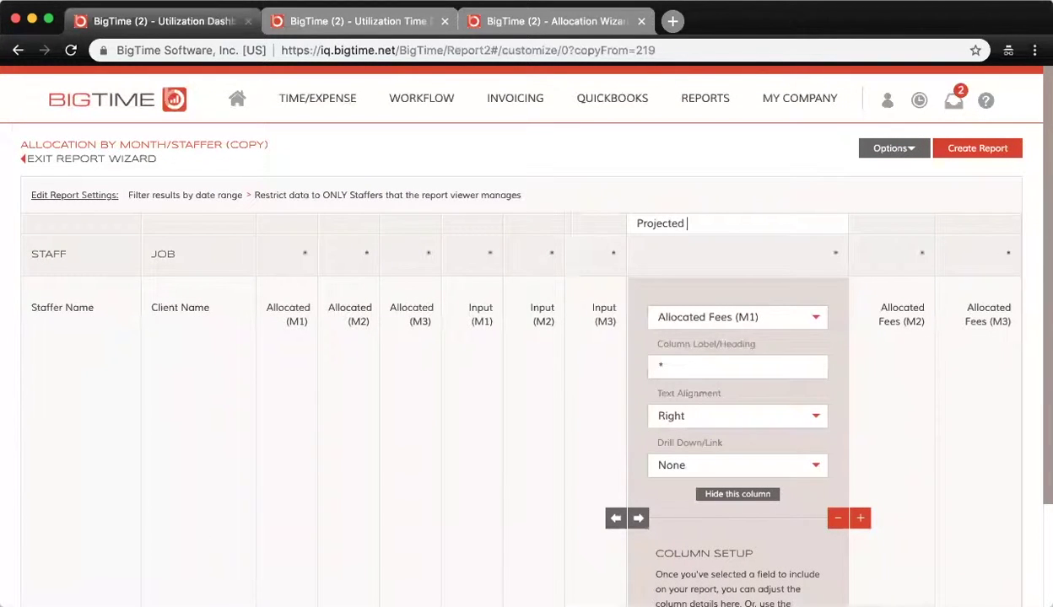
{"action": "key", "text": "BackSpace"}
{"action": "key", "text": "BackSpace"}
{"action": "type", "text": "evenue"}
{"action": "scroll", "coordinate": [865, 388], "scroll_direction": "down", "scroll_amount": 3}
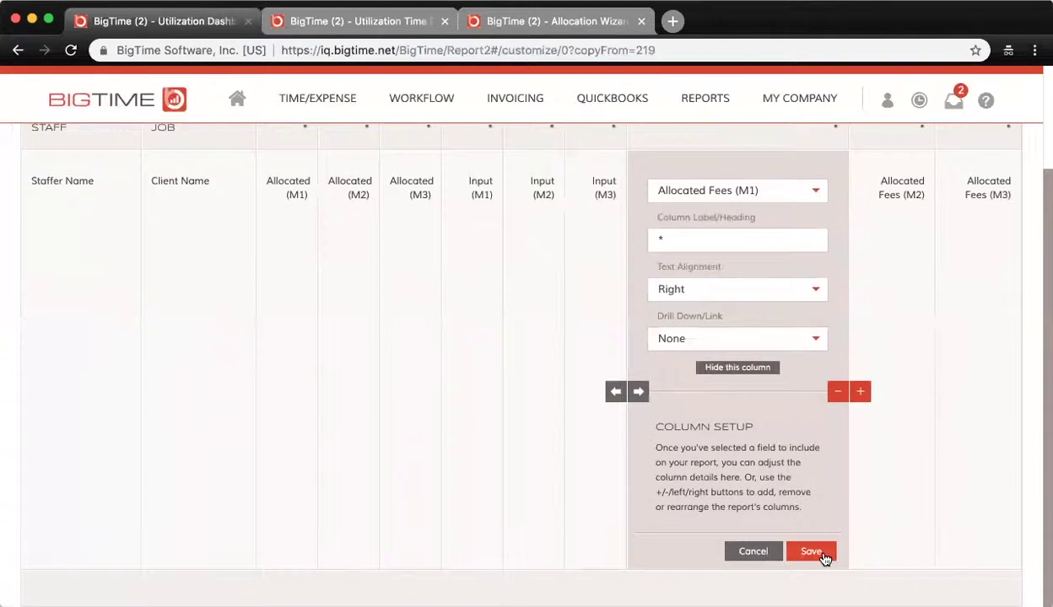
{"action": "left_click", "coordinate": [825, 555]}
{"action": "scroll", "coordinate": [850, 277], "scroll_direction": "up", "scroll_amount": 3}
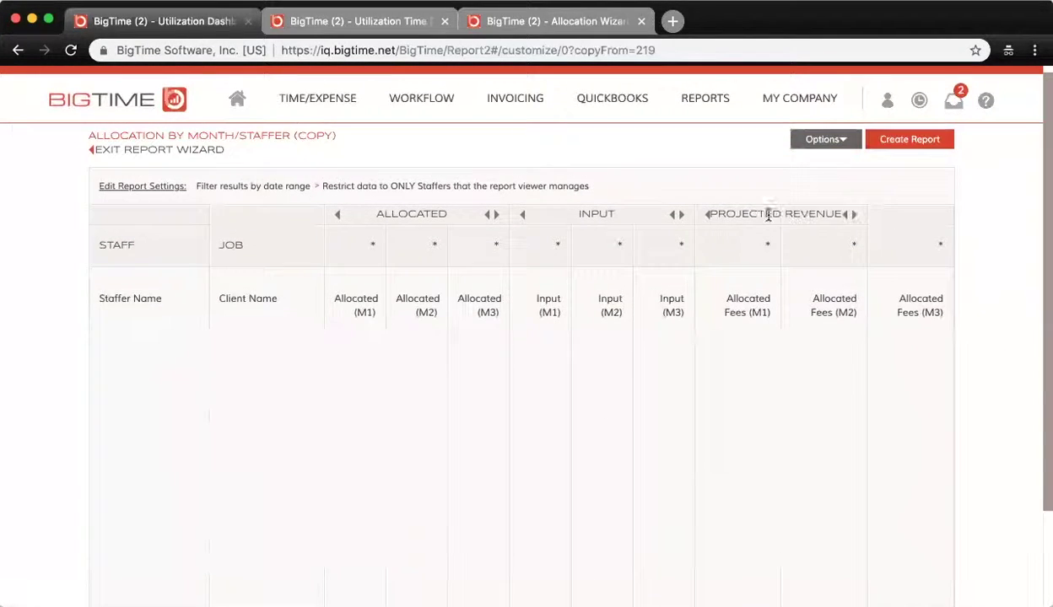
{"action": "mouse_move", "coordinate": [852, 210]}
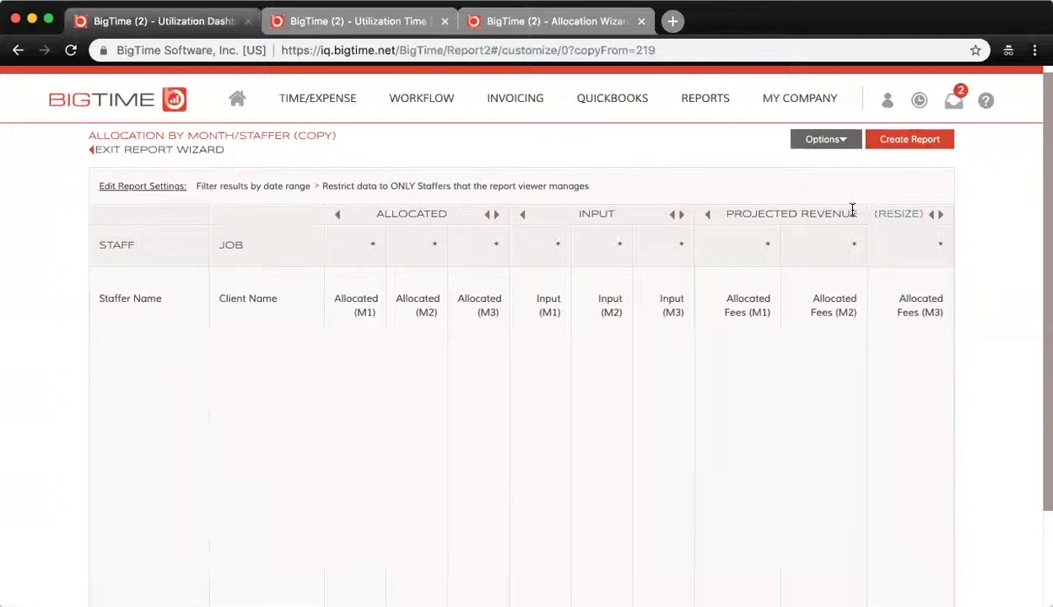
Step: Publish the customized Allocation by Month/Staffer (Copy) report to Other Reports and return to the Report Center
{"action": "left_click", "coordinate": [912, 144]}
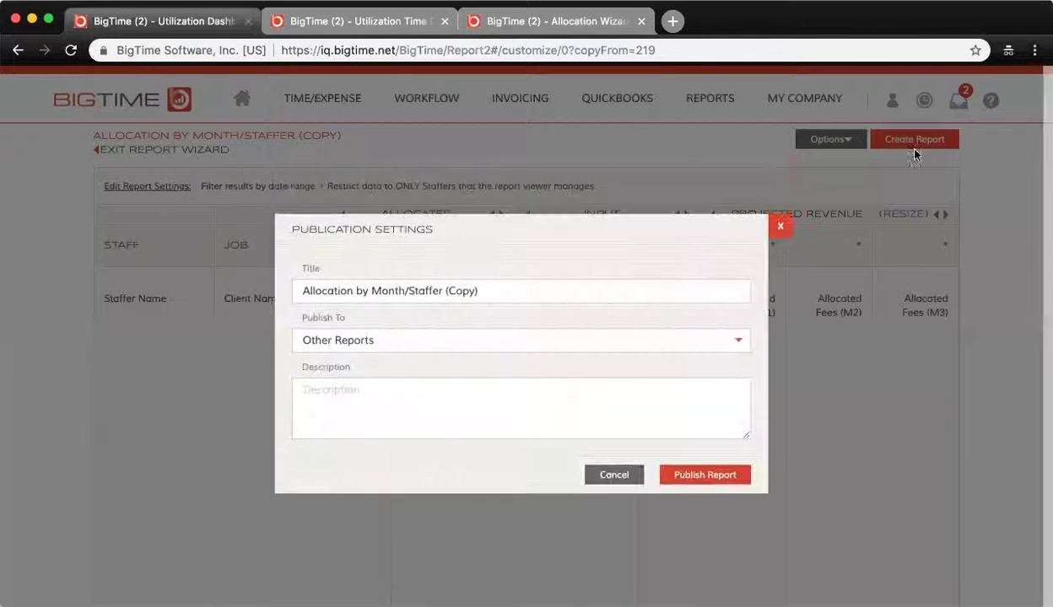
{"action": "left_click", "coordinate": [690, 472]}
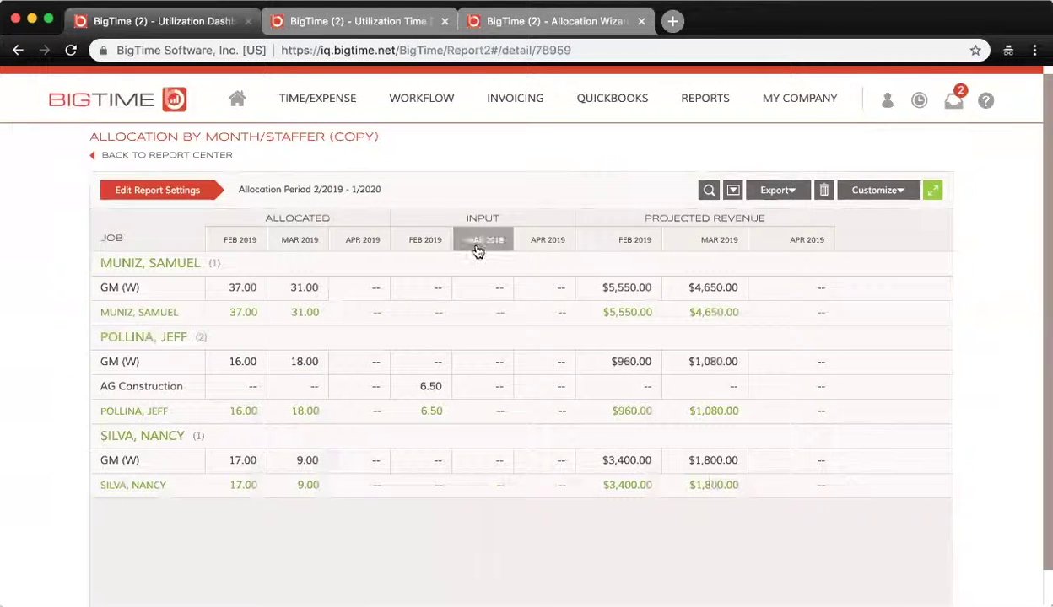
{"action": "left_click", "coordinate": [214, 157]}
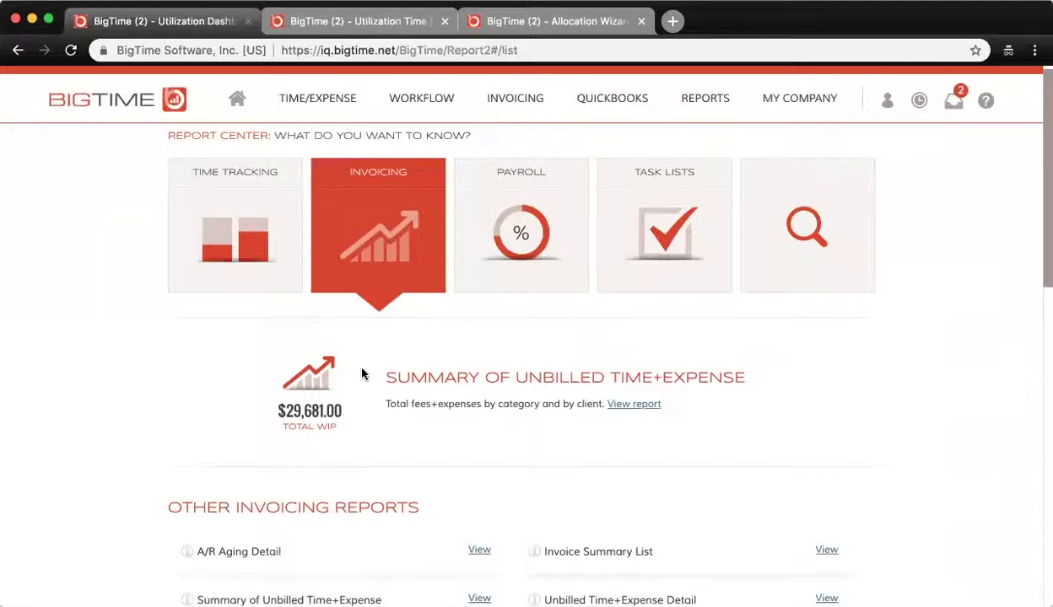
Step: Open the Allocation Detail (Simple) report and examine the allocated, input and ratio values per staffer and task
{"action": "scroll", "coordinate": [362, 373], "scroll_direction": "down", "scroll_amount": 3}
{"action": "scroll", "coordinate": [362, 372], "scroll_direction": "down", "scroll_amount": 4}
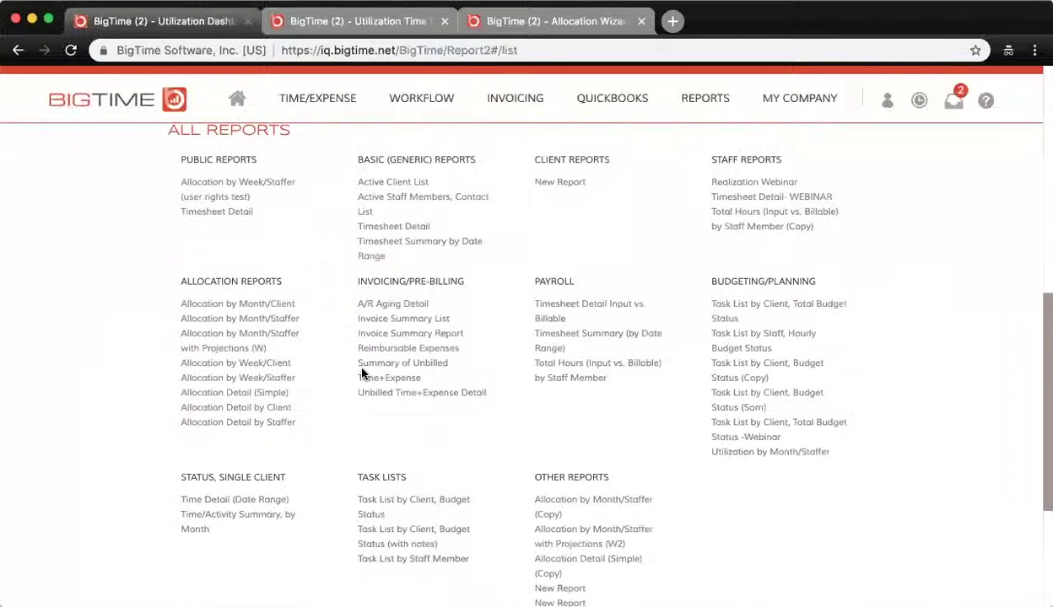
{"action": "left_click", "coordinate": [271, 393]}
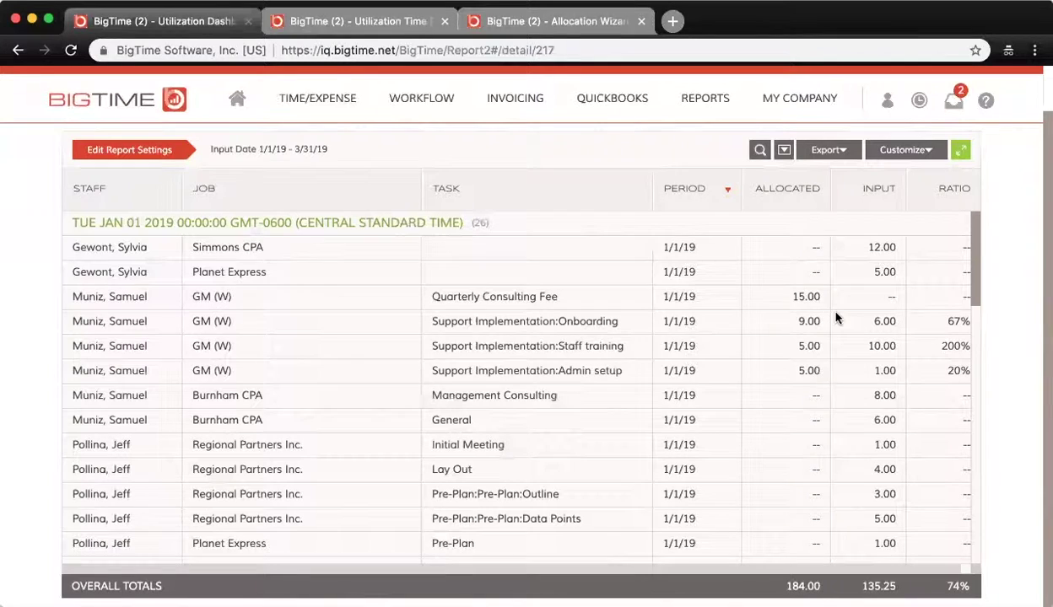
{"action": "scroll", "coordinate": [836, 318], "scroll_direction": "right", "scroll_amount": 1}
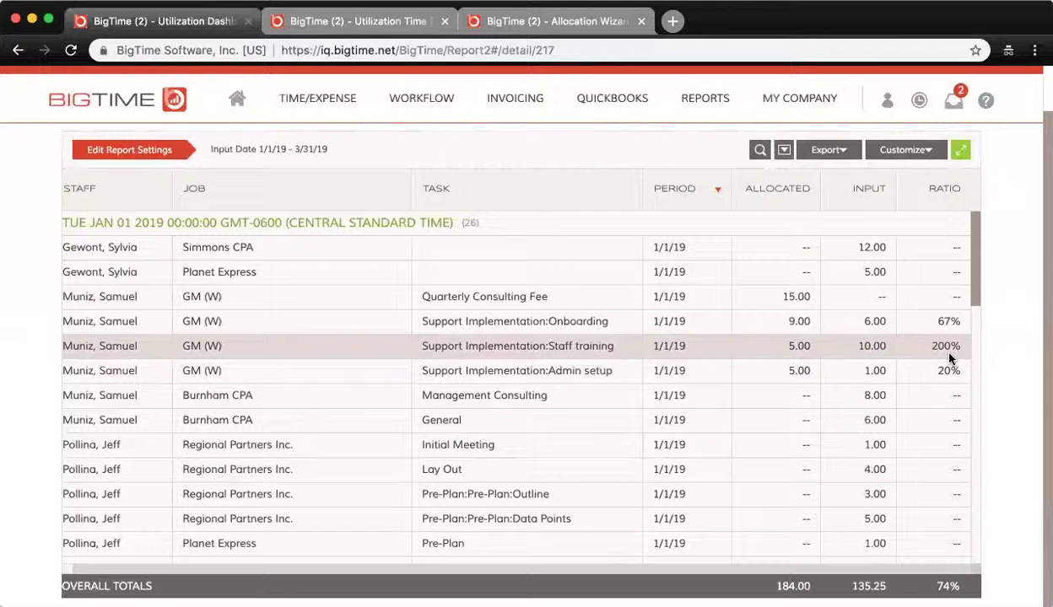
{"action": "scroll", "coordinate": [949, 359], "scroll_direction": "up", "scroll_amount": 1}
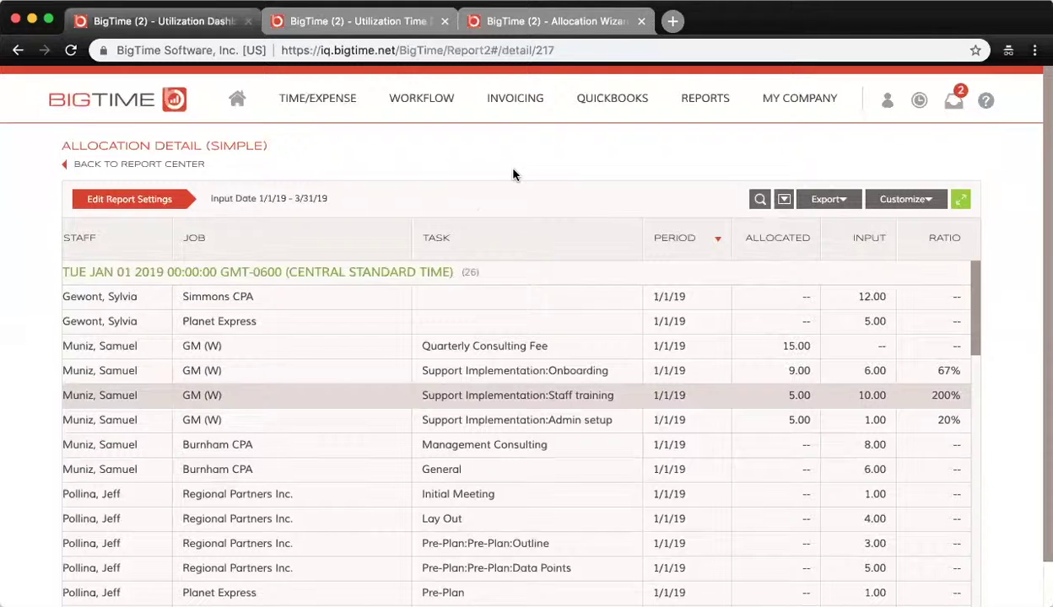
Step: Open the custom cost rates of the client Burnham CPA from the client list
{"action": "mouse_move", "coordinate": [797, 108]}
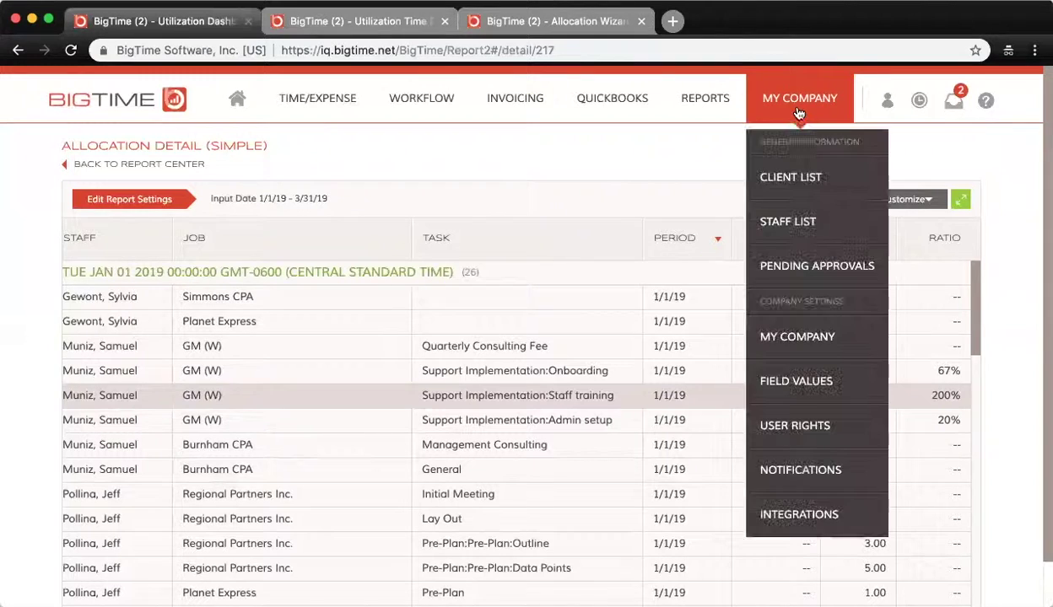
{"action": "left_click", "coordinate": [793, 179]}
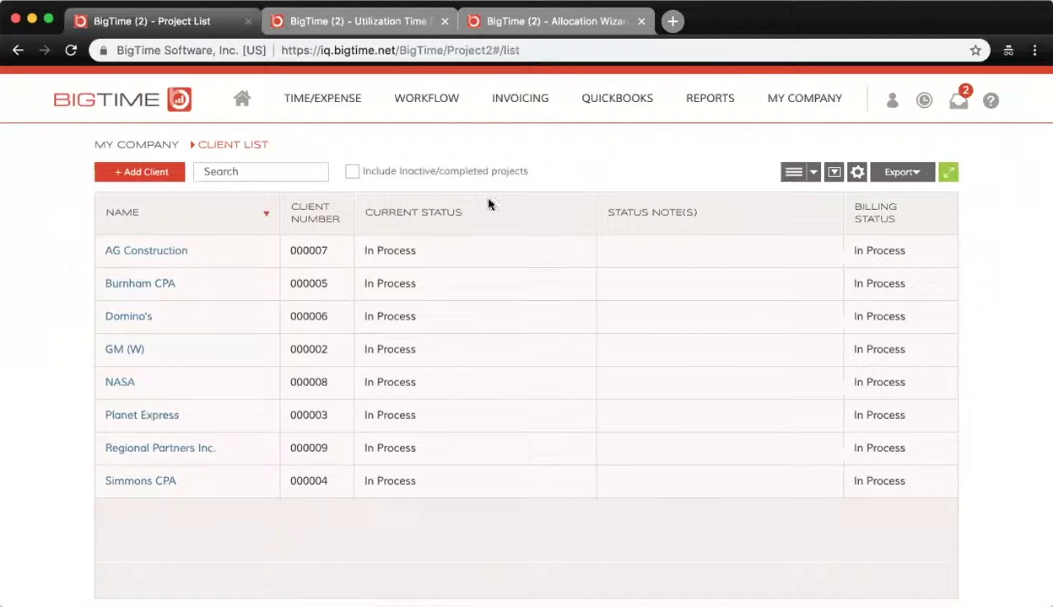
{"action": "left_click", "coordinate": [129, 290]}
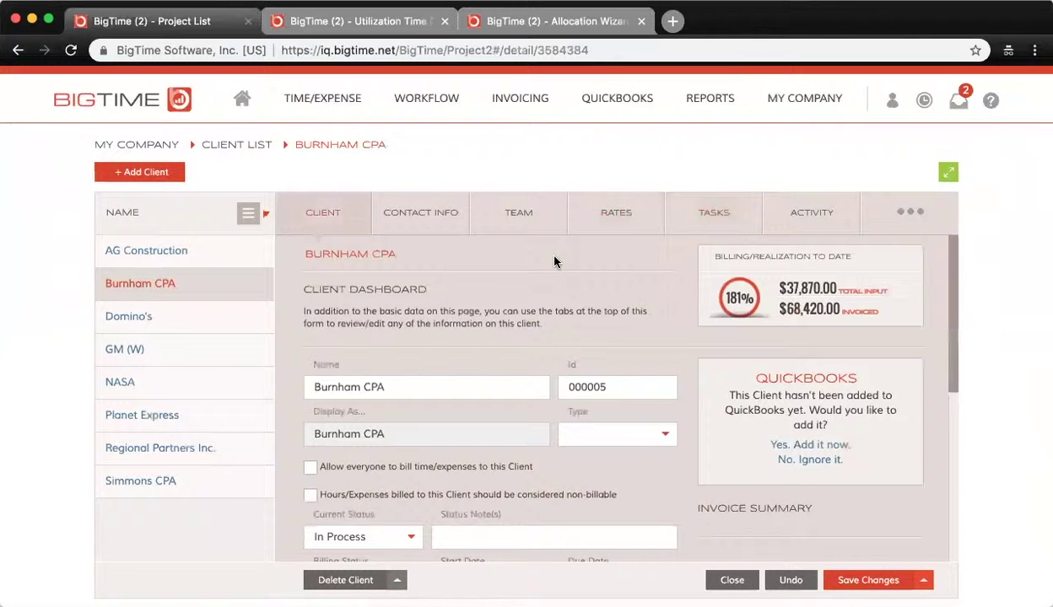
{"action": "left_click", "coordinate": [612, 221]}
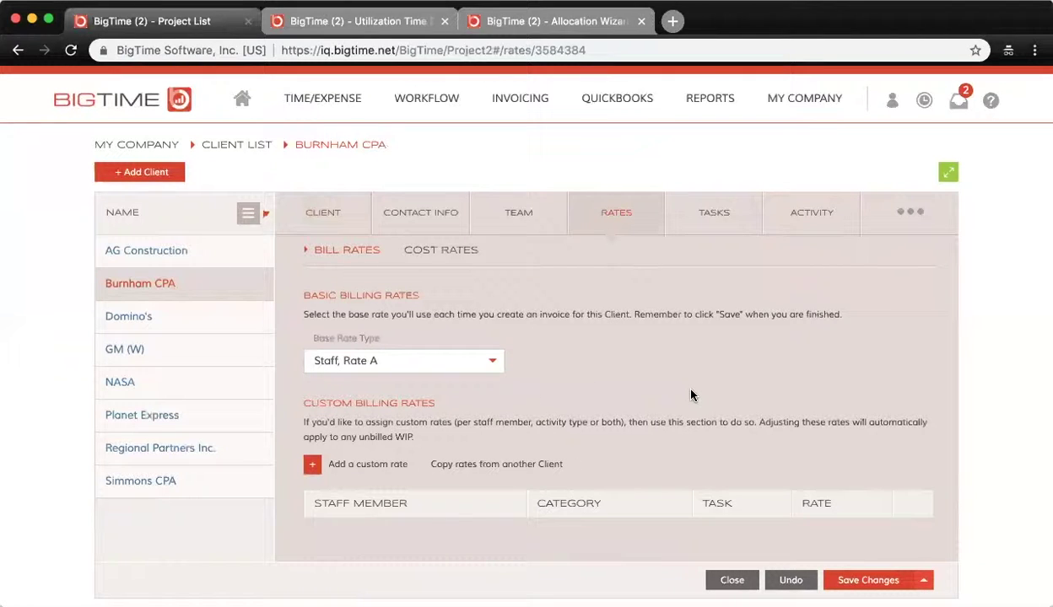
{"action": "left_click", "coordinate": [435, 258]}
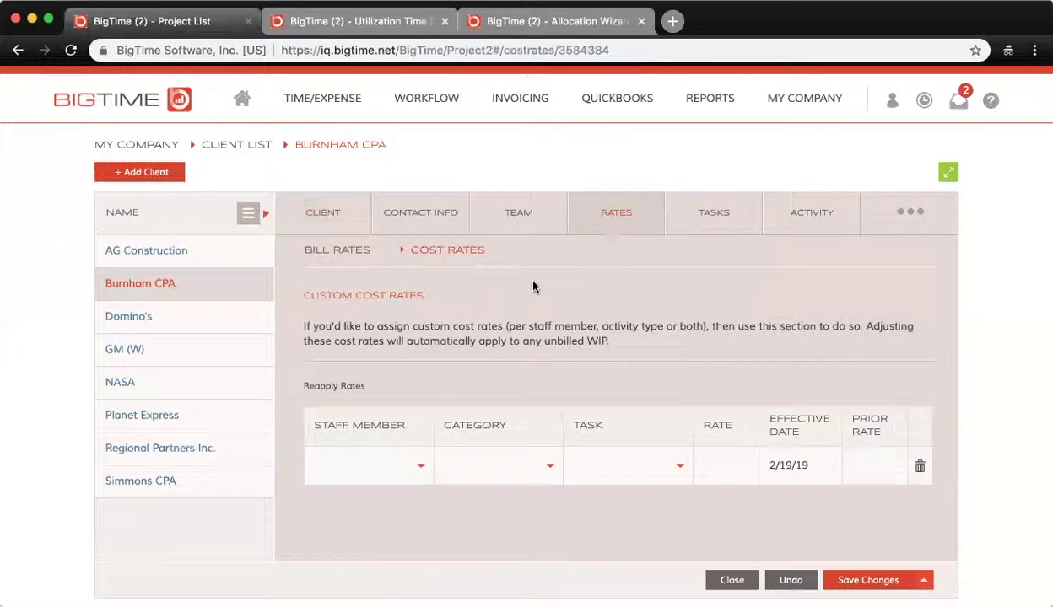
Step: Add a custom cost rate of $60.00 for the second-listed staff member in the Analysis category and save it
{"action": "left_click", "coordinate": [420, 466]}
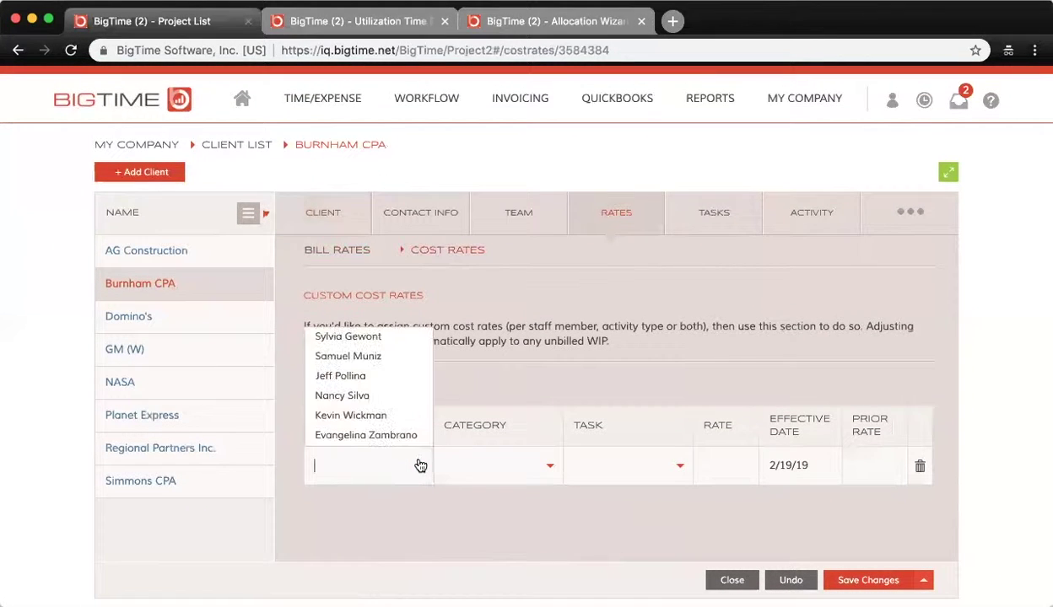
{"action": "left_click", "coordinate": [348, 356]}
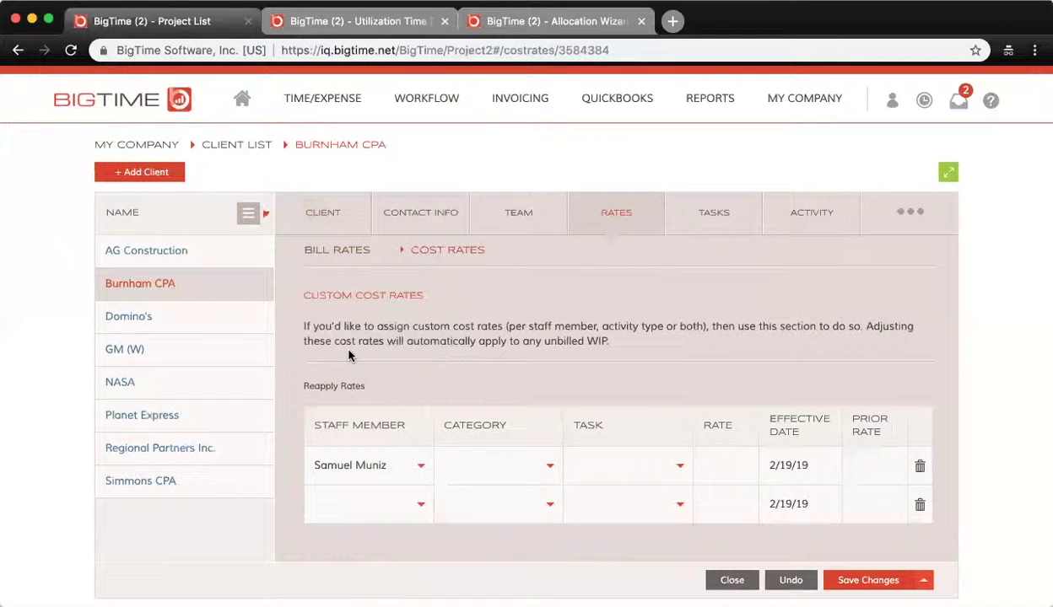
{"action": "left_click", "coordinate": [547, 467]}
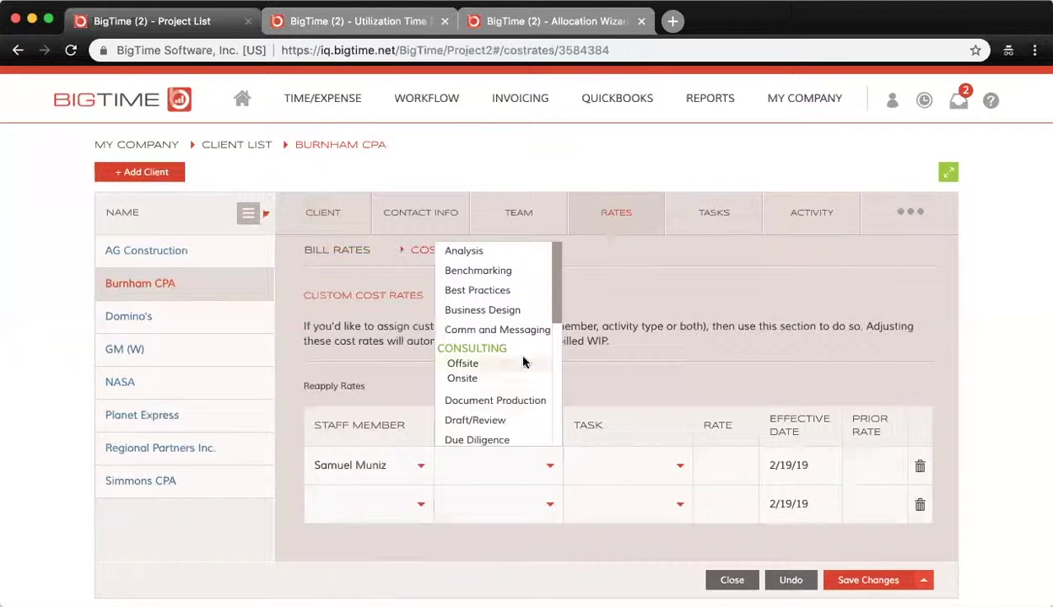
{"action": "left_click", "coordinate": [472, 251]}
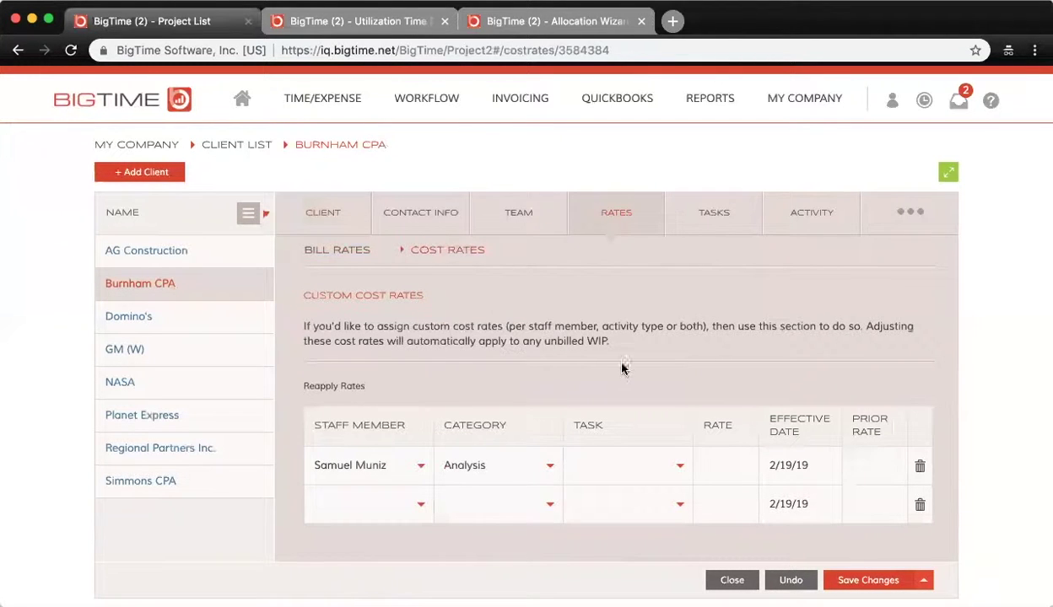
{"action": "left_click", "coordinate": [727, 463]}
{"action": "type", "text": "60"}
{"action": "left_click", "coordinate": [852, 573]}
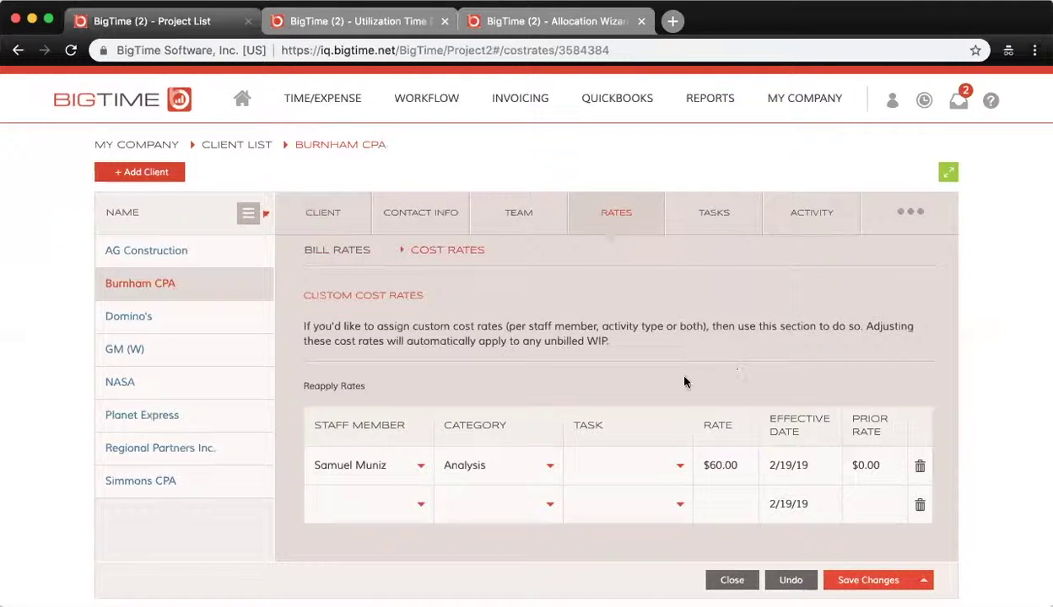
Step: Clear the Analysis category from the staff member's custom cost rate and save the changes
{"action": "left_click", "coordinate": [350, 465]}
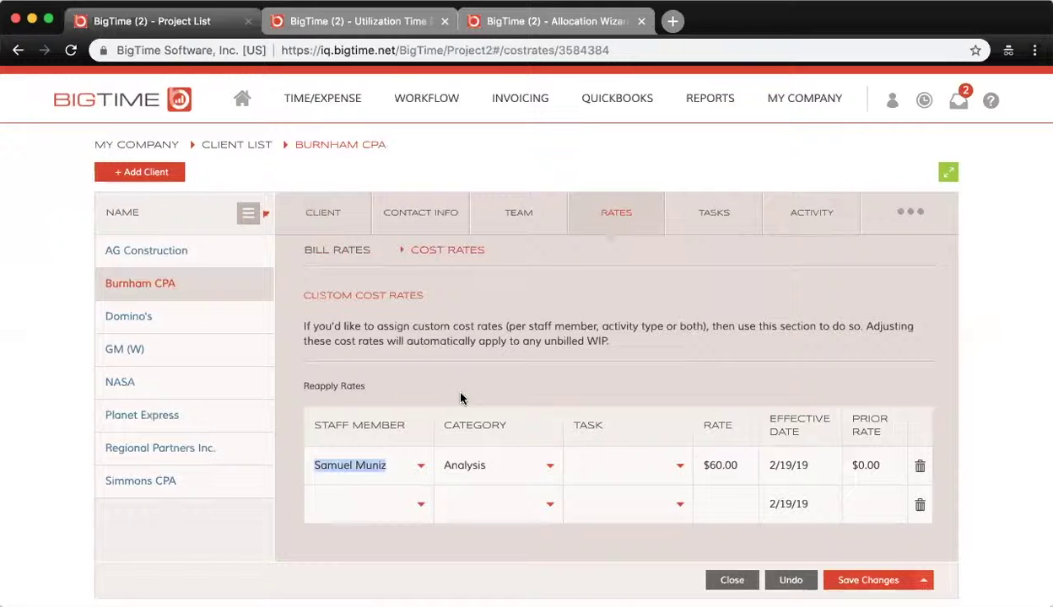
{"action": "left_click", "coordinate": [482, 466]}
{"action": "key", "text": "BackSpace"}
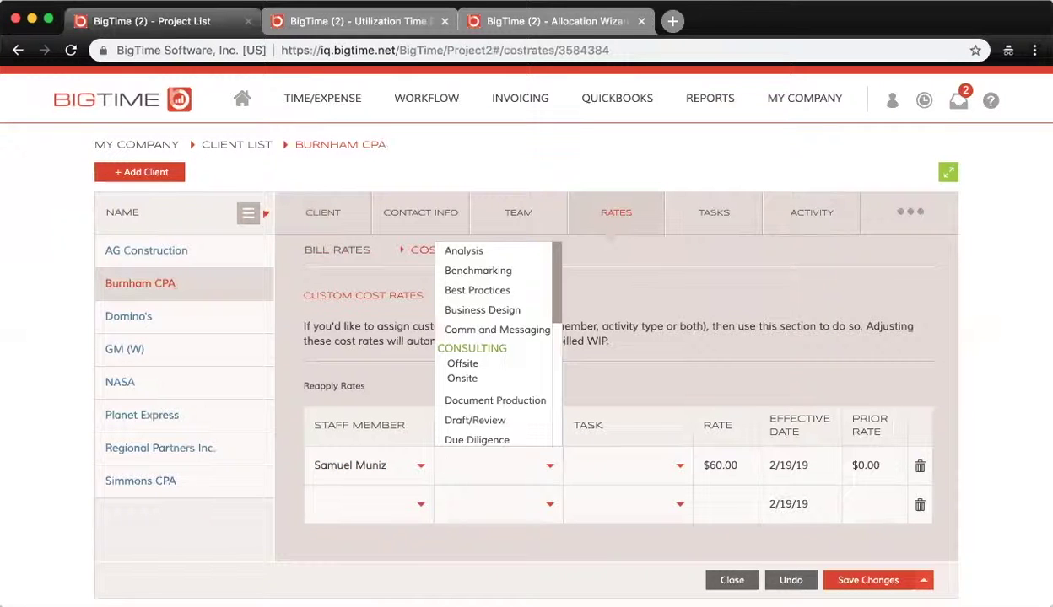
{"action": "left_click", "coordinate": [700, 372]}
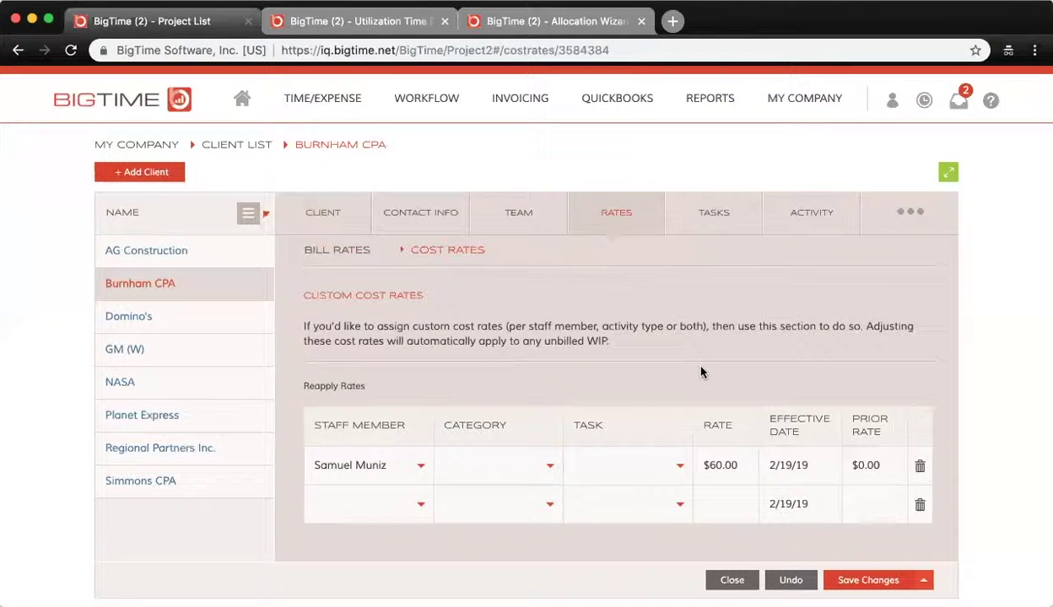
{"action": "left_click", "coordinate": [854, 577]}
Step: Check the Reapply Rates option and the effective date calendar of the custom cost rate, leaving both unapplied
{"action": "double_click", "coordinate": [729, 471]}
{"action": "left_click", "coordinate": [356, 389]}
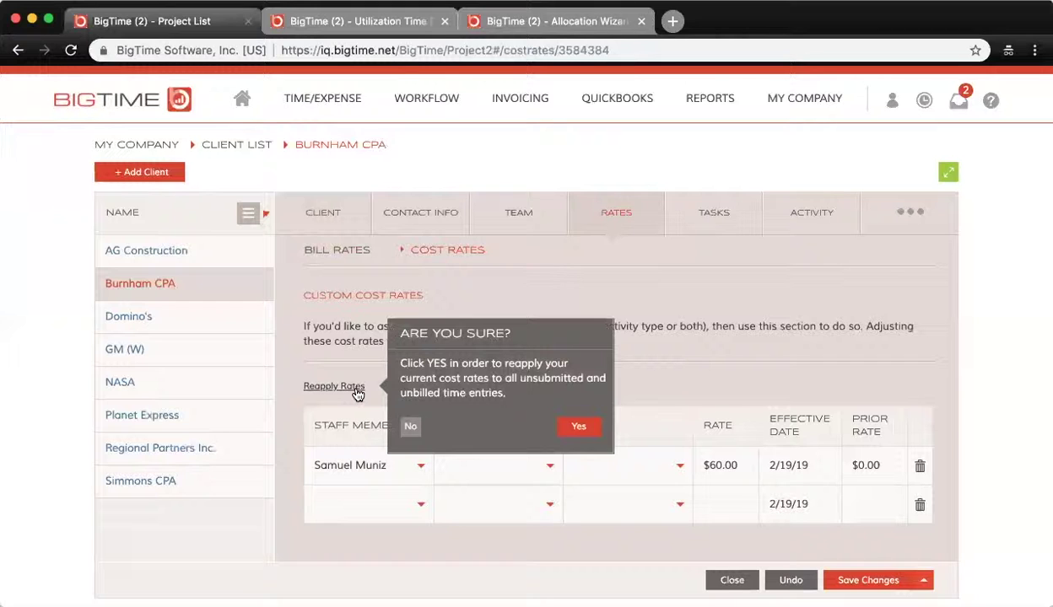
{"action": "left_click", "coordinate": [643, 357]}
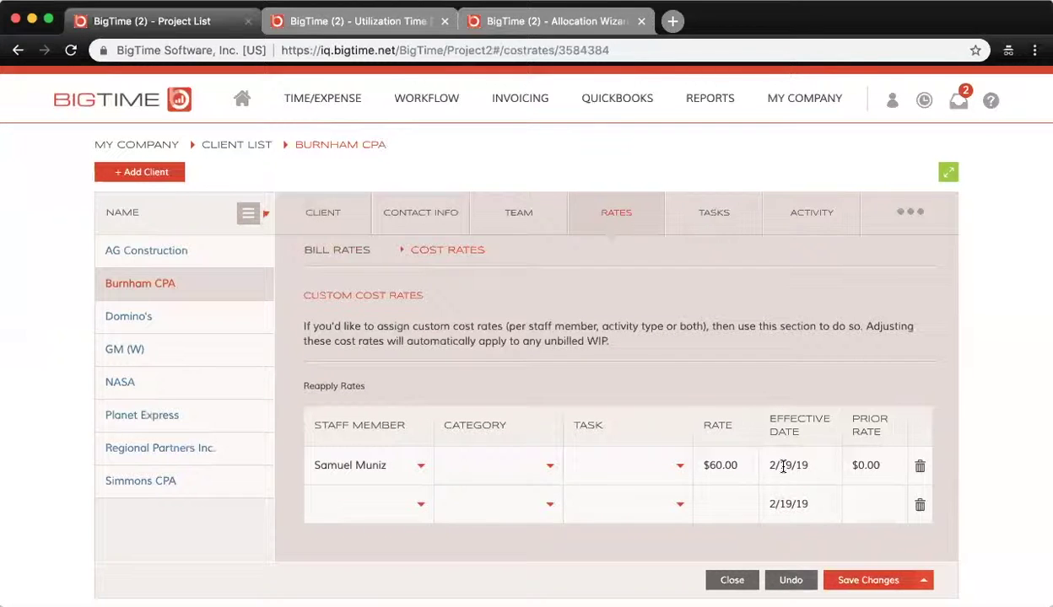
{"action": "left_click", "coordinate": [783, 466]}
{"action": "scroll", "coordinate": [783, 469], "scroll_direction": "down", "scroll_amount": 2}
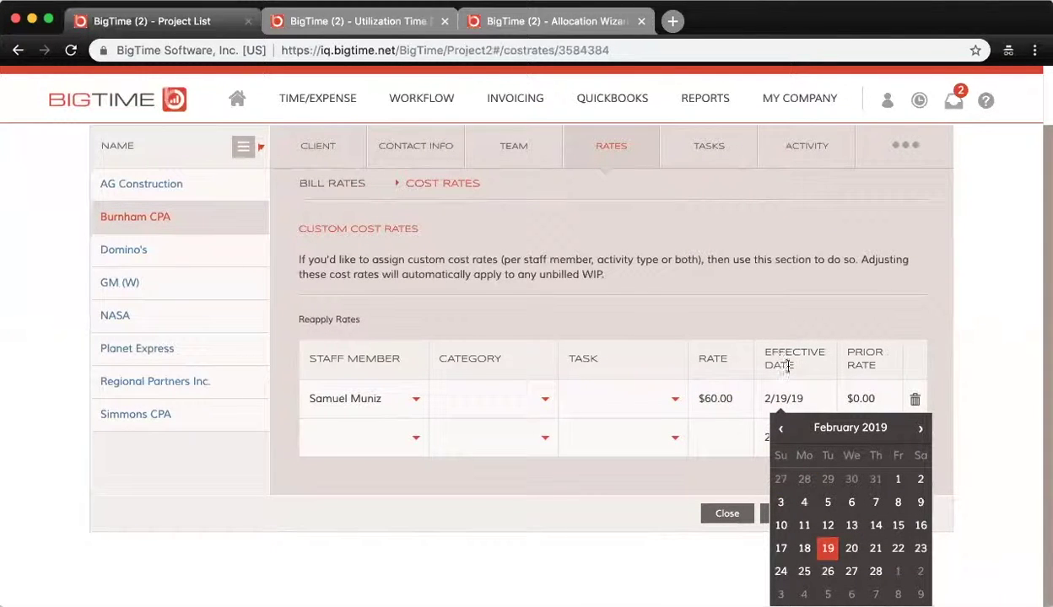
{"action": "left_click", "coordinate": [743, 287]}
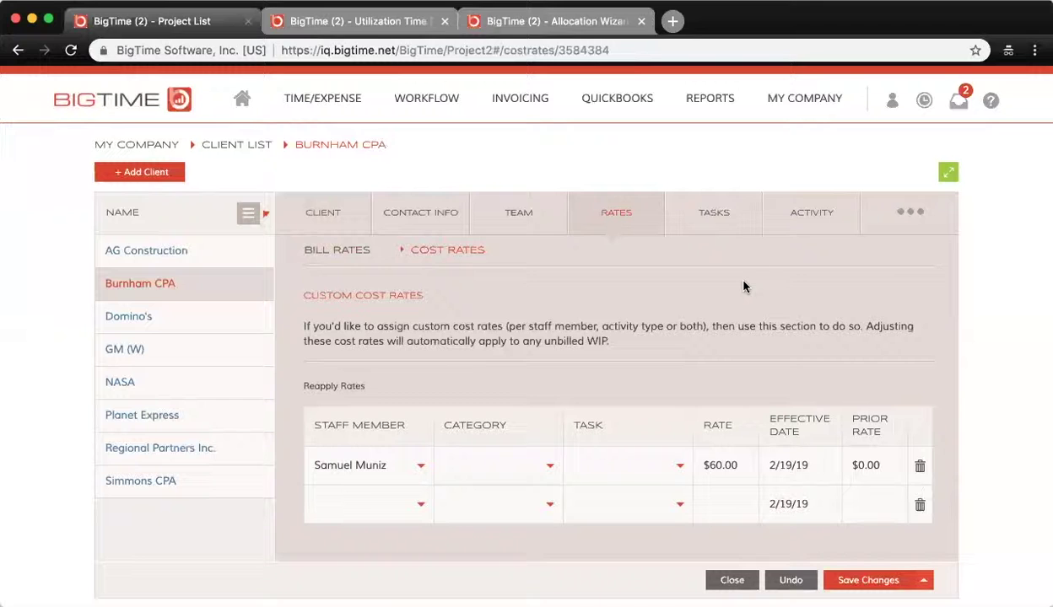
Step: Open the timesheet approval settings under Pending Approvals and select By Team Lead as the primary approval
{"action": "mouse_move", "coordinate": [780, 119]}
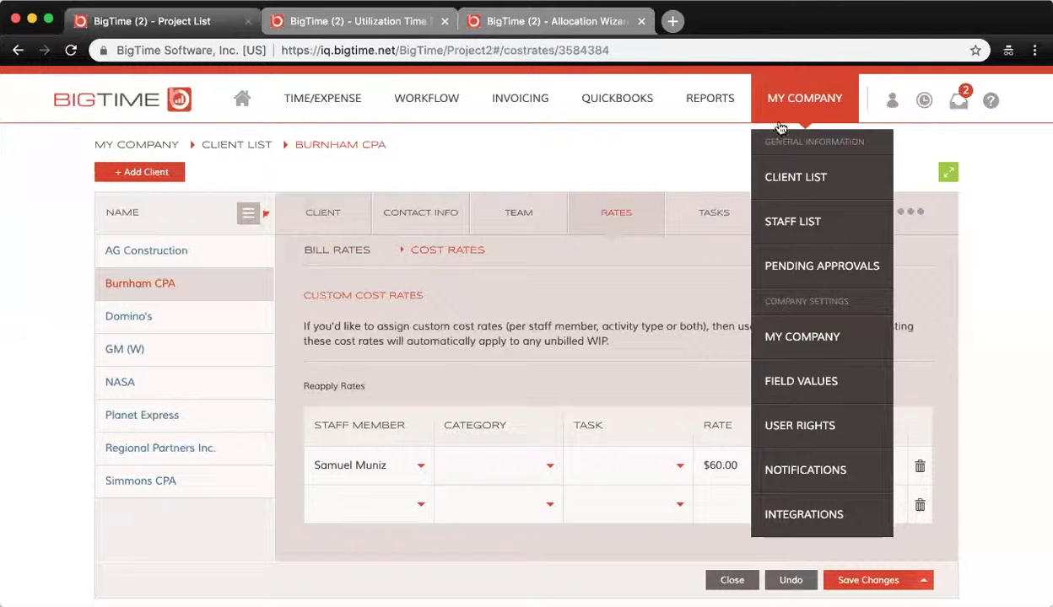
{"action": "left_click", "coordinate": [783, 266]}
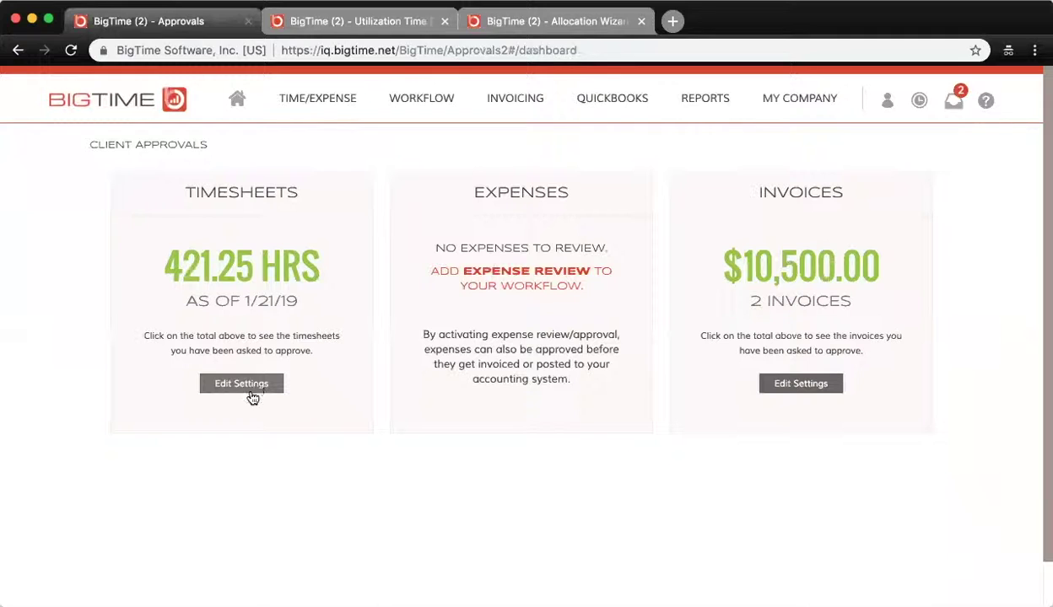
{"action": "left_click", "coordinate": [249, 386]}
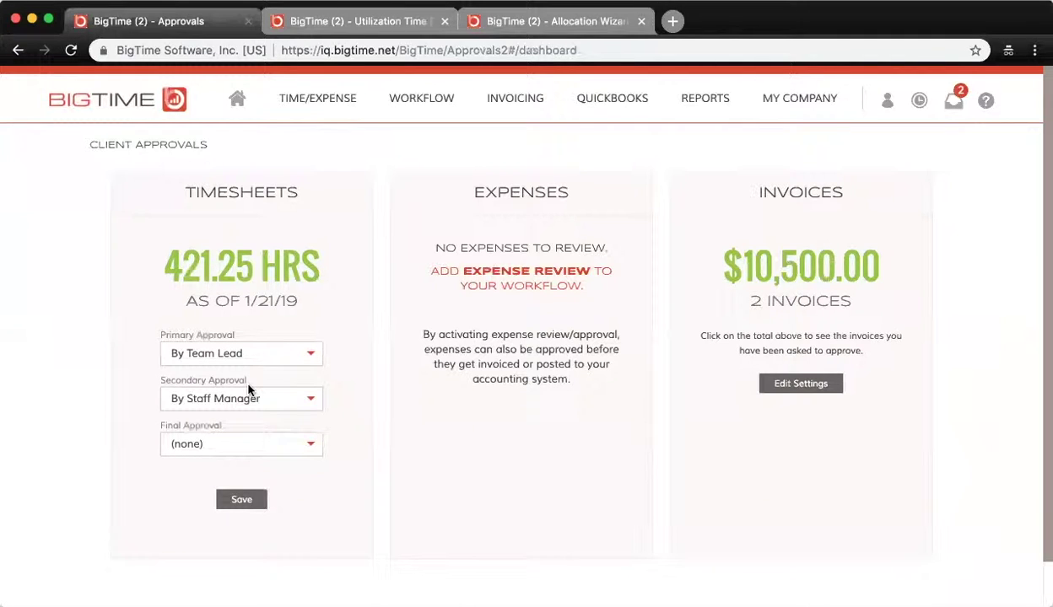
{"action": "left_click", "coordinate": [306, 355]}
{"action": "scroll", "coordinate": [295, 417], "scroll_direction": "down", "scroll_amount": 1}
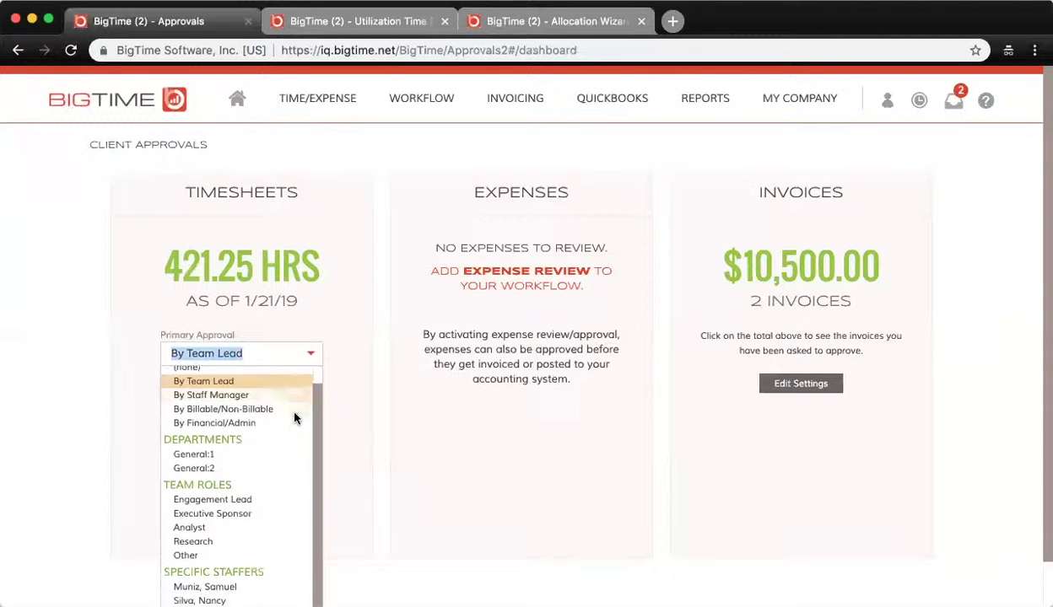
{"action": "scroll", "coordinate": [295, 417], "scroll_direction": "up", "scroll_amount": 1}
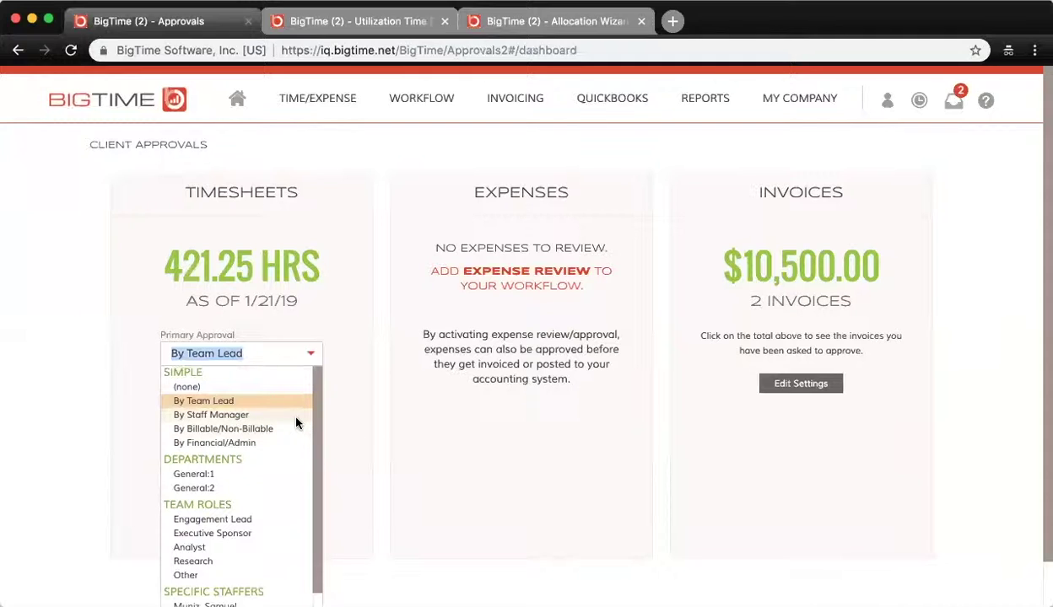
{"action": "left_click", "coordinate": [235, 403]}
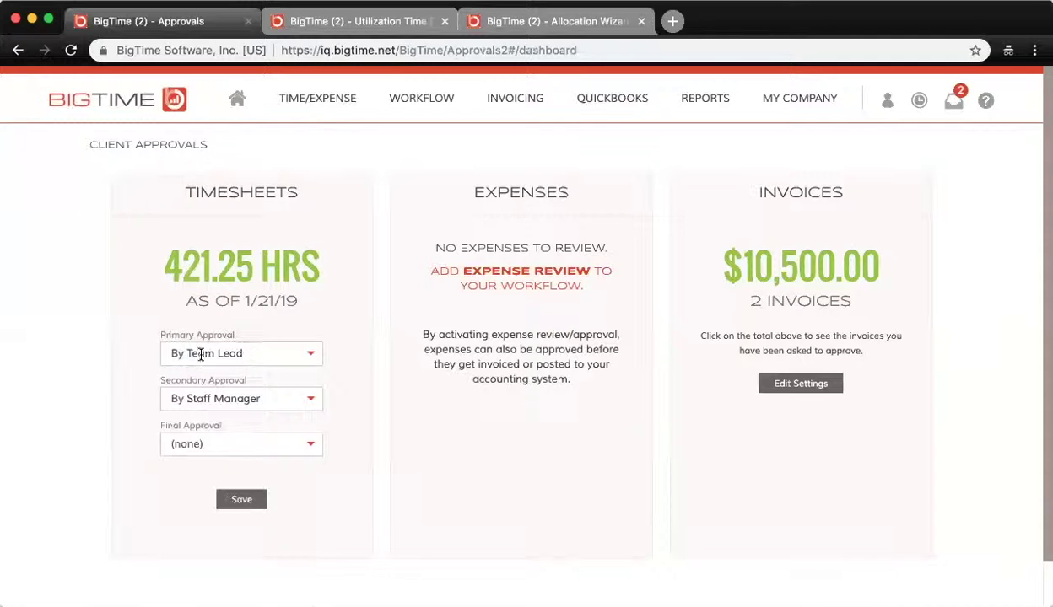
Step: Select By Staff Manager as the secondary timesheet approval and the first-listed specific staffer as the final approval
{"action": "left_click", "coordinate": [290, 397]}
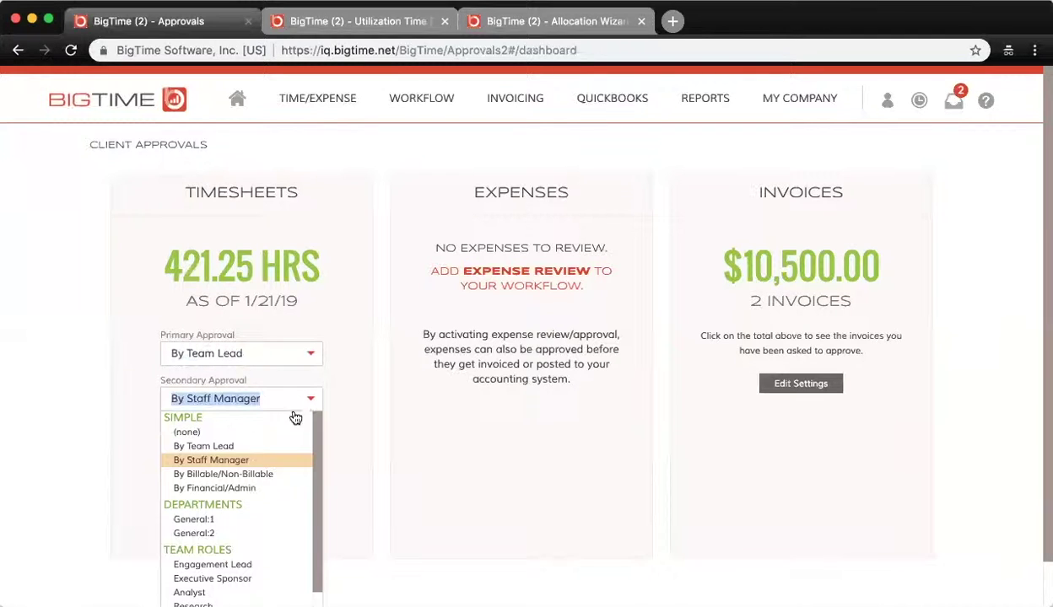
{"action": "left_click", "coordinate": [218, 464]}
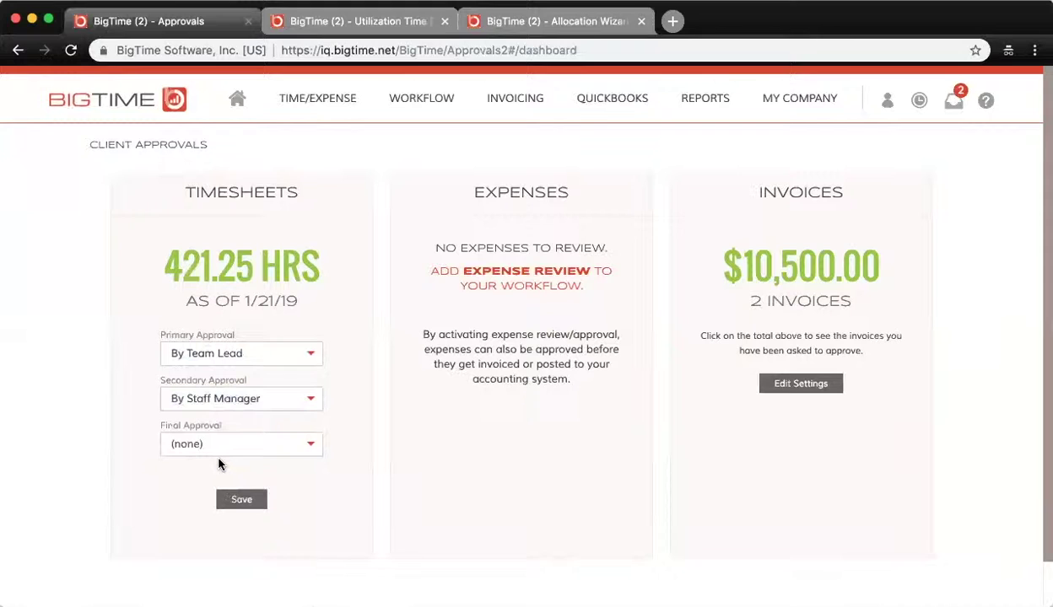
{"action": "left_click", "coordinate": [311, 448]}
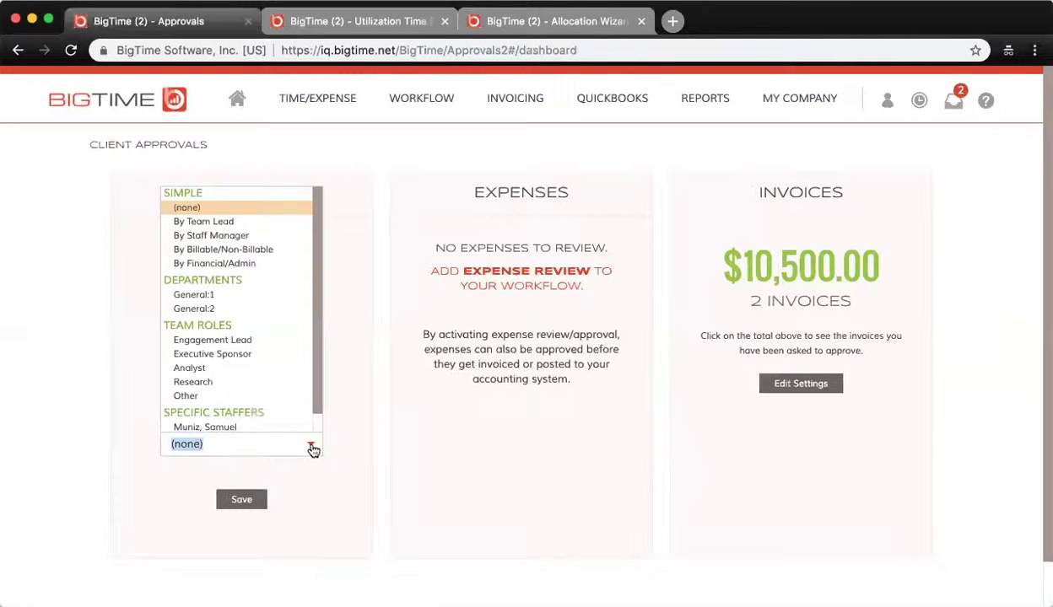
{"action": "scroll", "coordinate": [275, 342], "scroll_direction": "down", "scroll_amount": 1}
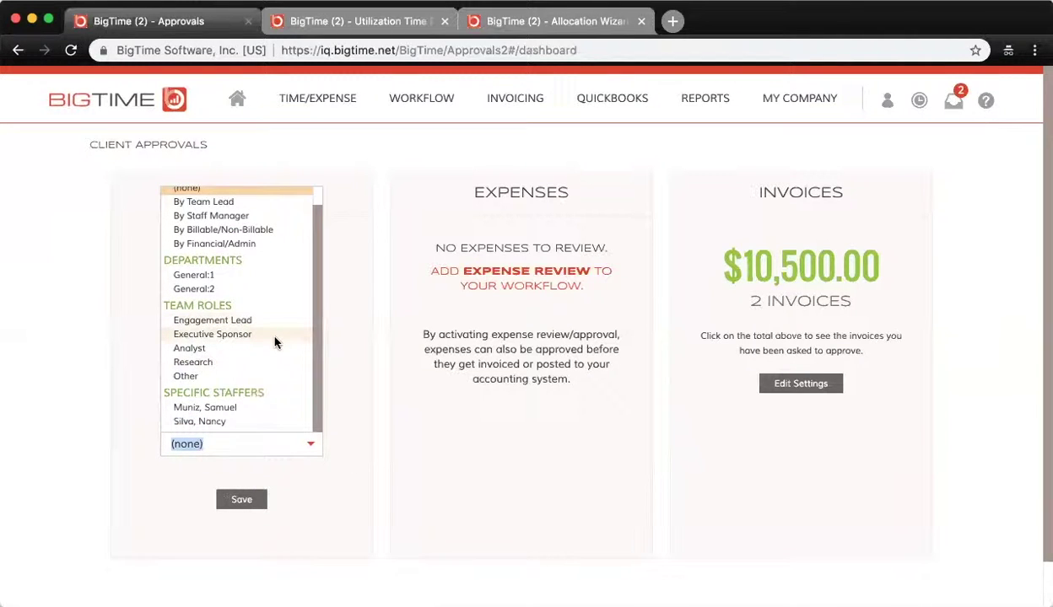
{"action": "left_click", "coordinate": [232, 410]}
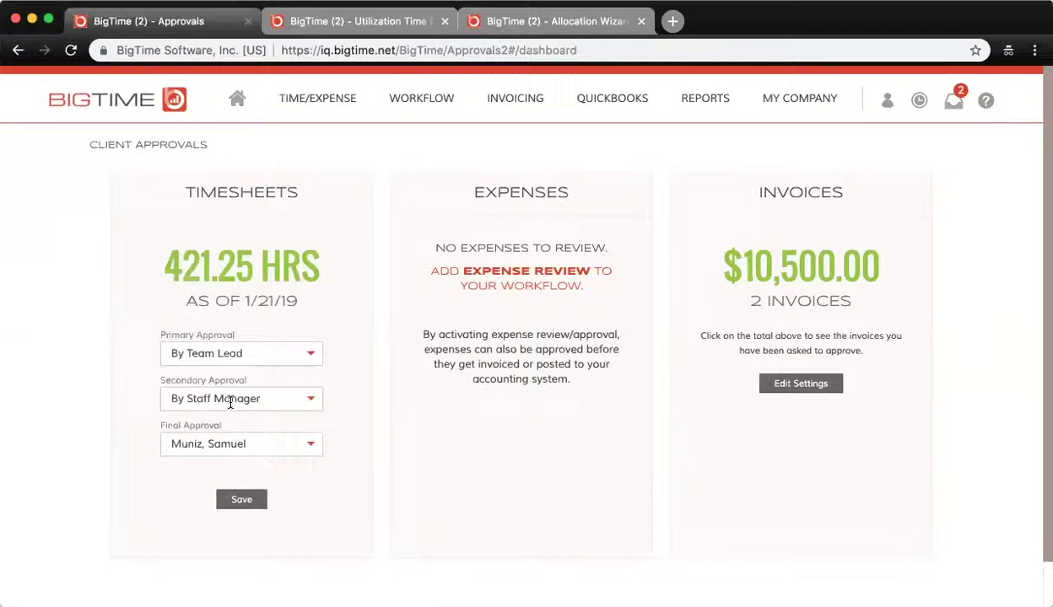
Step: Set the final timesheet approval to (none) and save the timesheet approval settings
{"action": "left_click", "coordinate": [308, 448]}
{"action": "scroll", "coordinate": [275, 513], "scroll_direction": "up", "scroll_amount": 5}
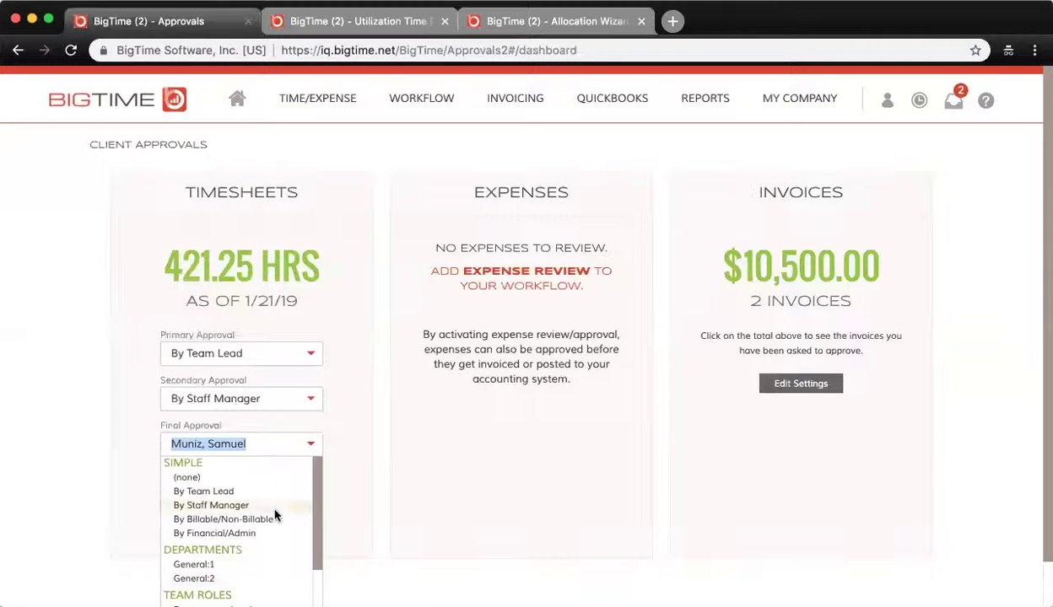
{"action": "left_click", "coordinate": [192, 478]}
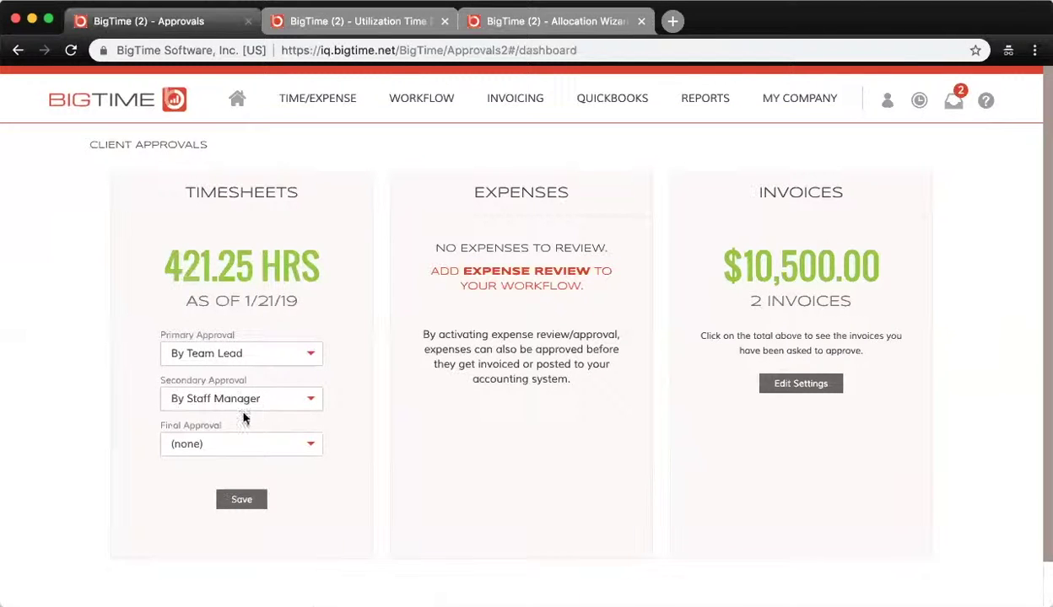
{"action": "left_click", "coordinate": [240, 507]}
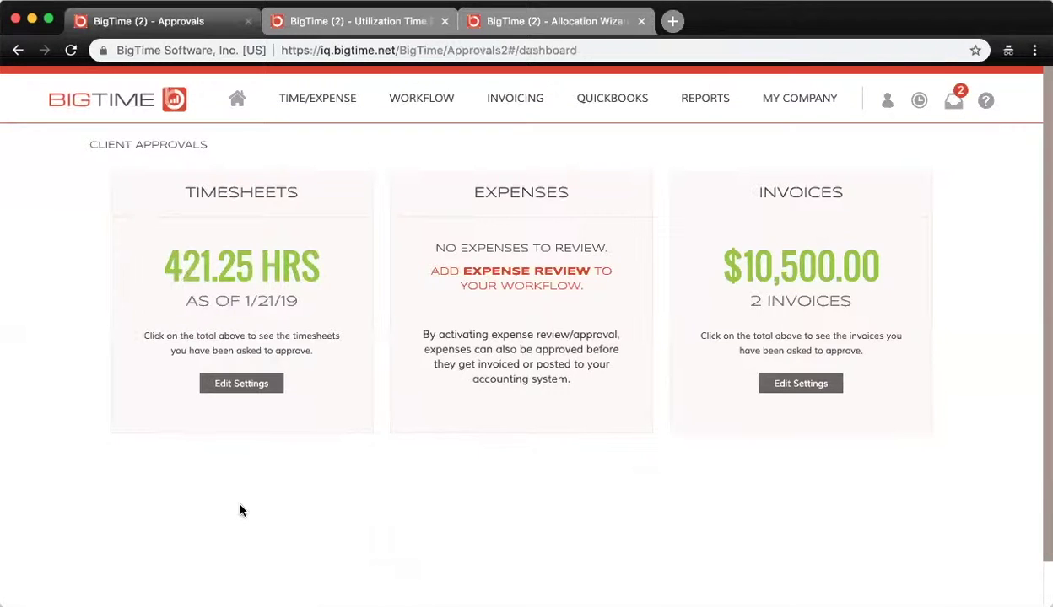
Step: Examine the primary approval choices for expense review, then save with every expense approval level left at (none)
{"action": "left_click", "coordinate": [489, 285]}
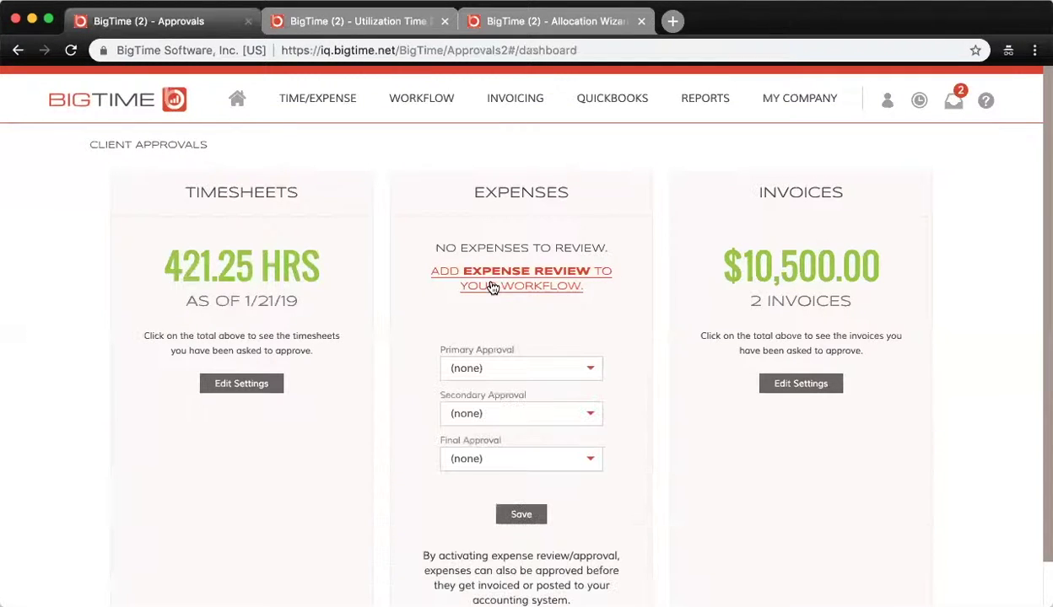
{"action": "left_click", "coordinate": [585, 370]}
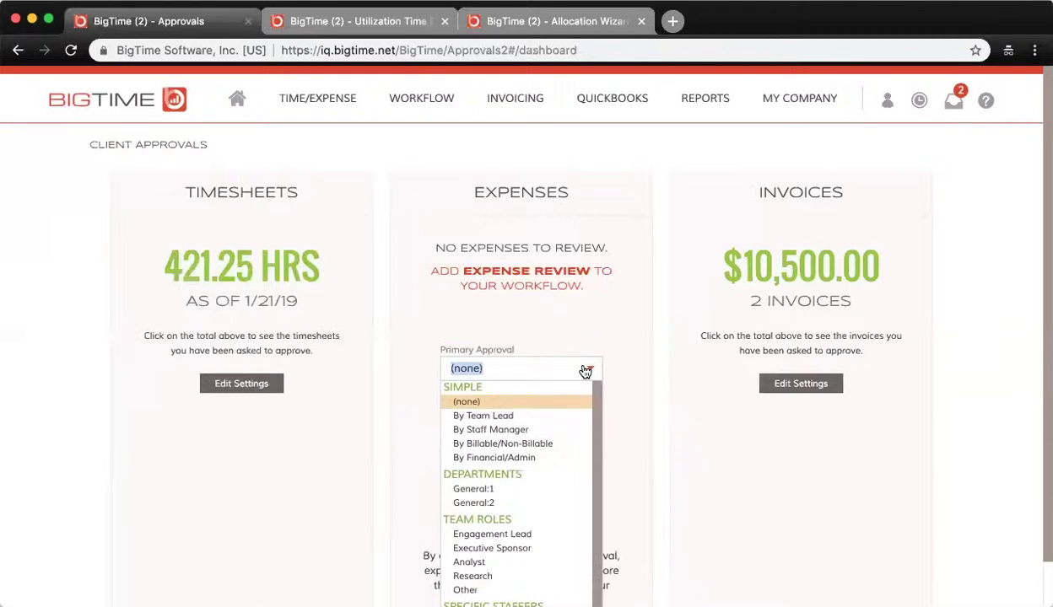
{"action": "left_click", "coordinate": [589, 340]}
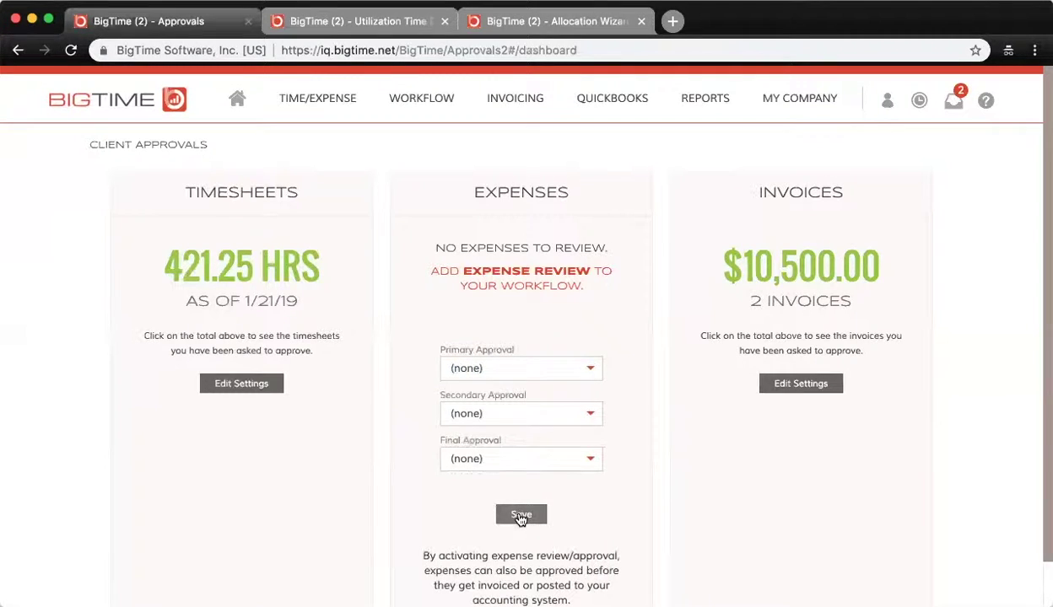
{"action": "left_click", "coordinate": [521, 515]}
Step: Open the invoice approval settings to review the approval levels and the leap-frog approvals option
{"action": "left_click", "coordinate": [794, 386]}
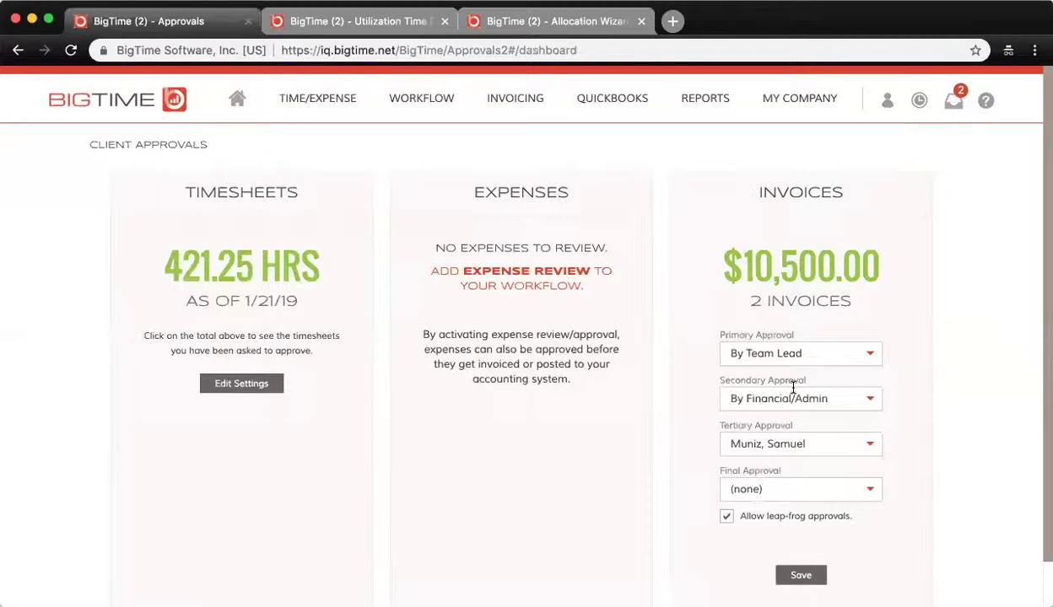